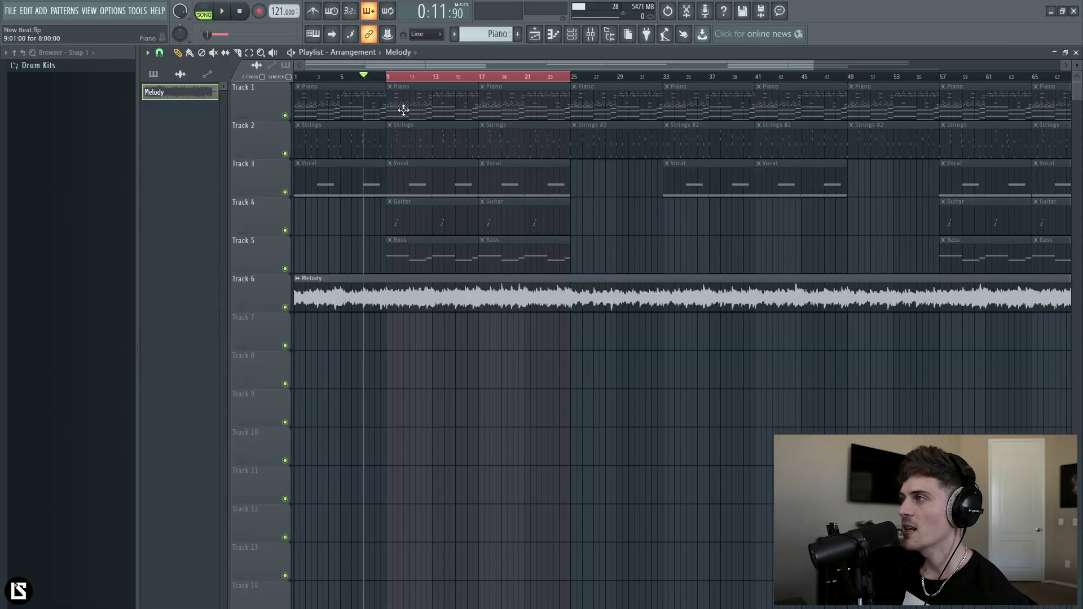
Step: Rubber-band select the Playlist clips between bars 9 and 25, then switch to pattern mode
{"action": "left_click_drag", "start_coordinate": [386, 81], "coordinate": [517, 252]}
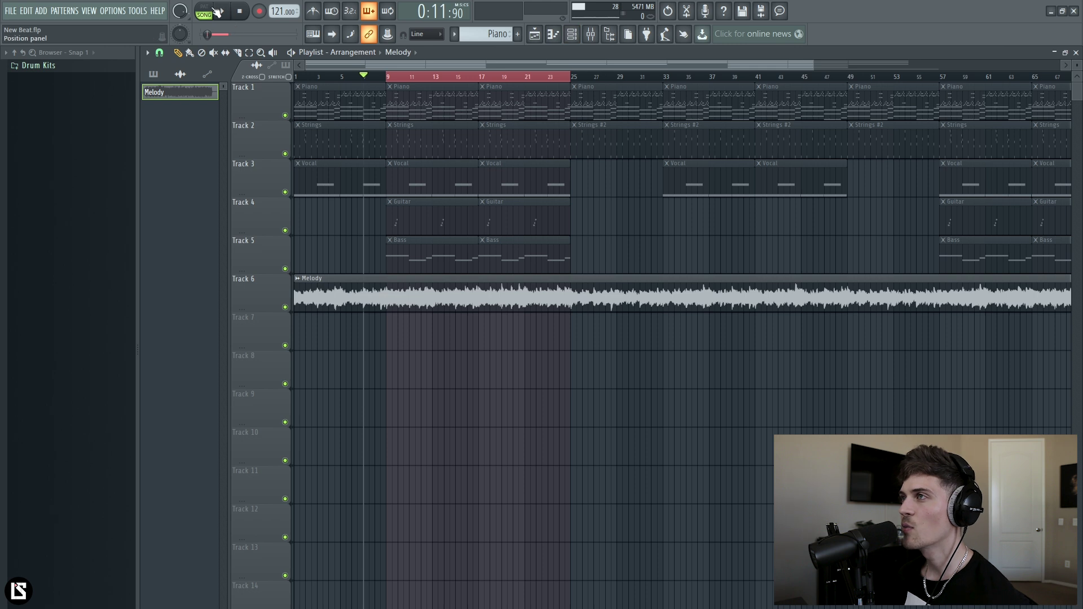
{"action": "left_click", "coordinate": [215, 11]}
Step: Open the Piano pattern in the piano roll, try selecting its opening-bar notes, then play it
{"action": "left_click", "coordinate": [153, 74]}
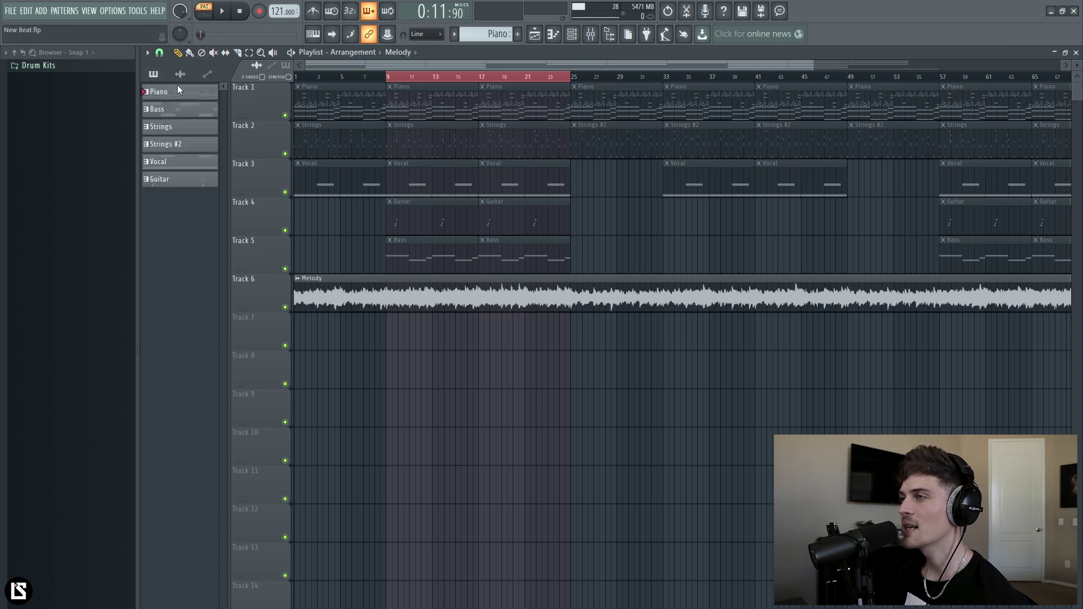
{"action": "double_click", "coordinate": [178, 90]}
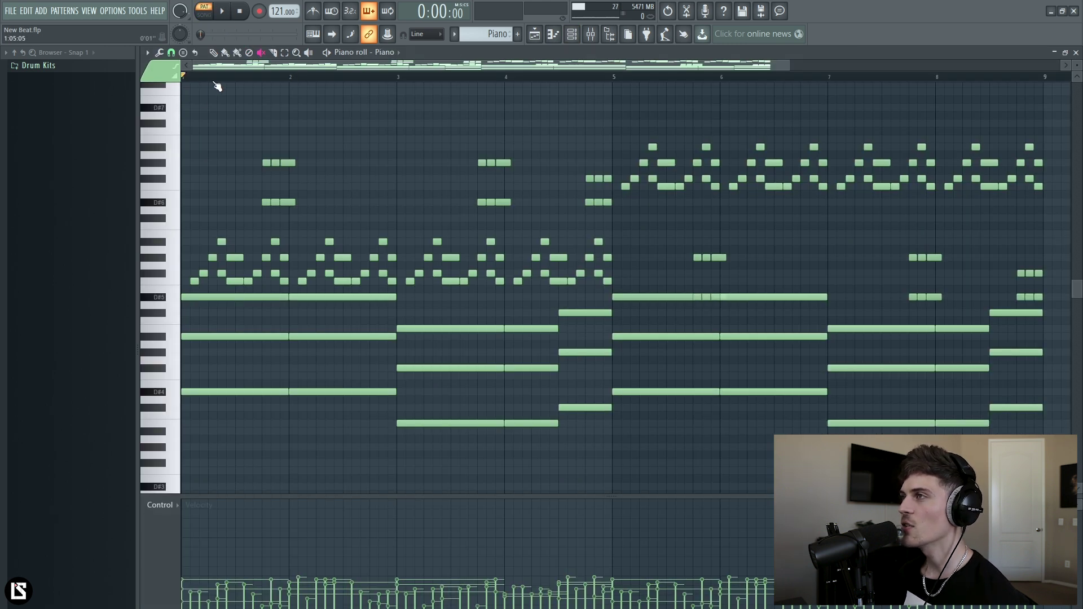
{"action": "scroll", "coordinate": [219, 82], "scroll_direction": "up", "scroll_amount": 3}
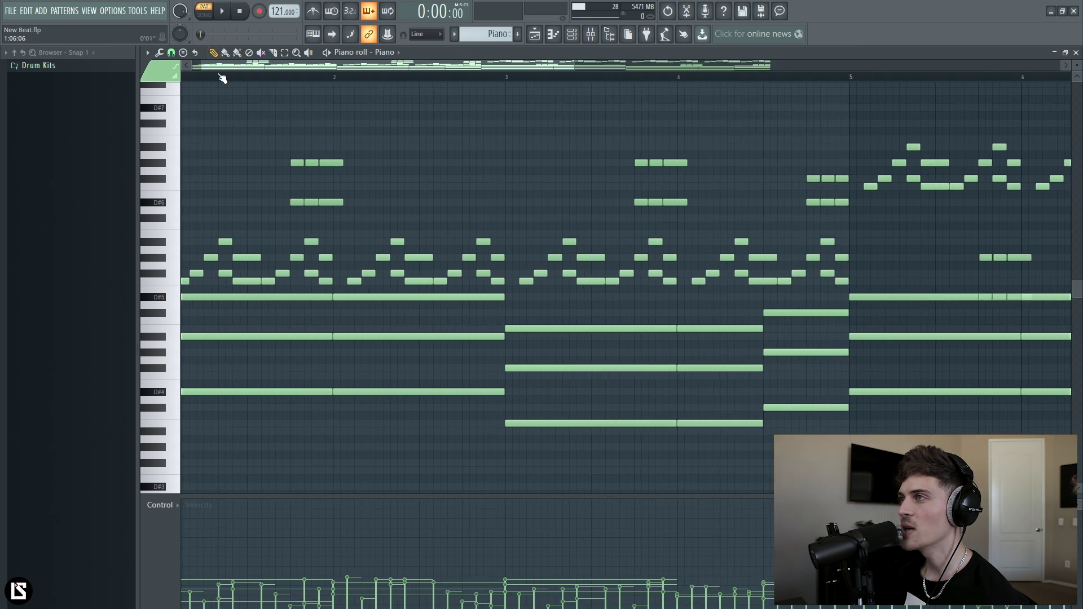
{"action": "scroll", "coordinate": [237, 82], "scroll_direction": "down", "scroll_amount": 2}
{"action": "scroll", "coordinate": [241, 80], "scroll_direction": "down", "scroll_amount": 3}
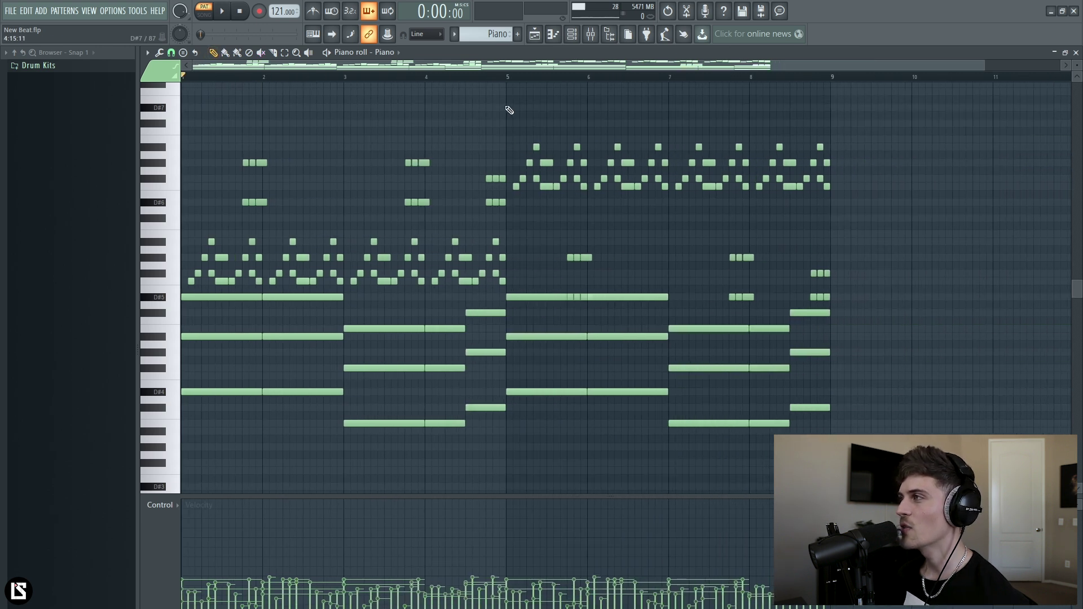
{"action": "mouse_move", "coordinate": [508, 90]}
{"action": "left_mouse_down"}
{"action": "mouse_move", "coordinate": [548, 219]}
{"action": "mouse_move", "coordinate": [859, 459]}
{"action": "left_mouse_up"}
{"action": "left_click_drag", "start_coordinate": [499, 449], "coordinate": [211, 150]}
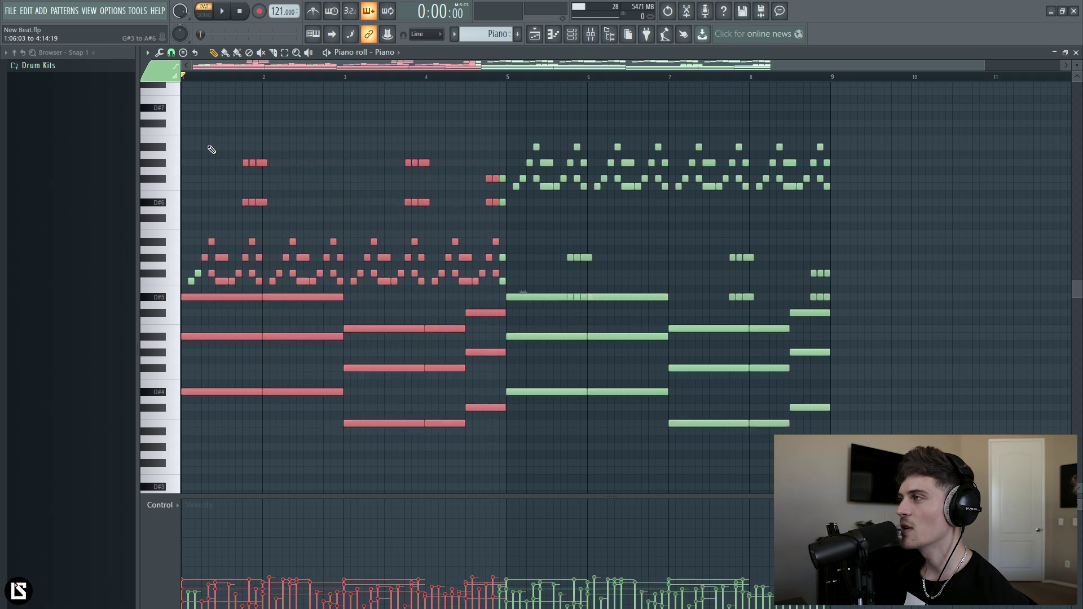
{"action": "left_click", "coordinate": [364, 123]}
{"action": "scroll", "coordinate": [310, 83], "scroll_direction": "up", "scroll_amount": 3}
{"action": "scroll", "coordinate": [314, 81], "scroll_direction": "up", "scroll_amount": 1}
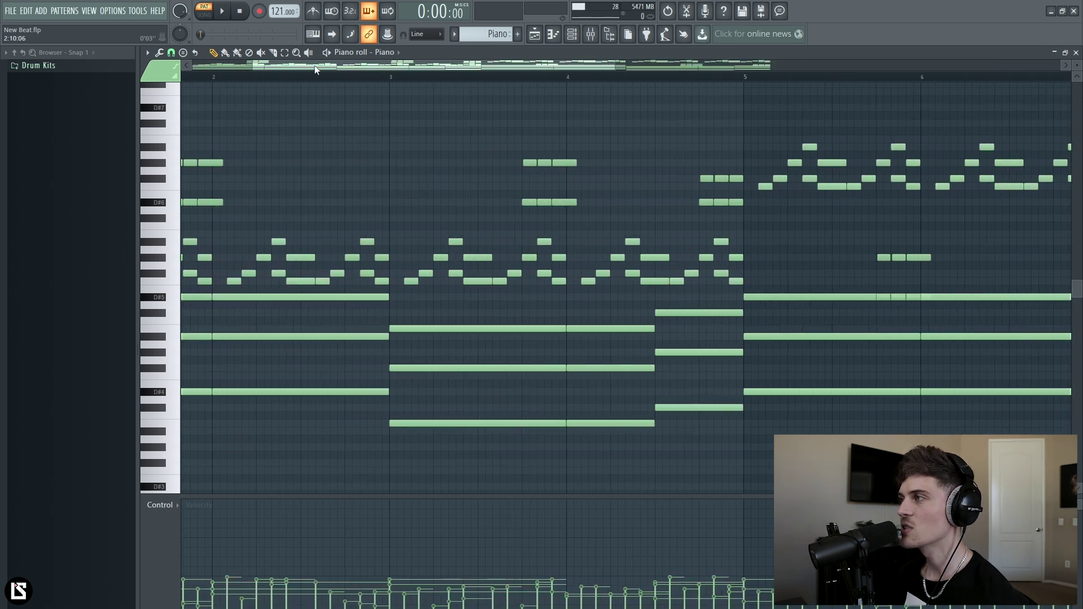
{"action": "scroll", "coordinate": [321, 81], "scroll_direction": "up", "scroll_amount": 2}
{"action": "scroll", "coordinate": [305, 81], "scroll_direction": "up", "scroll_amount": 2}
{"action": "scroll", "coordinate": [306, 78], "scroll_direction": "up", "scroll_amount": 1}
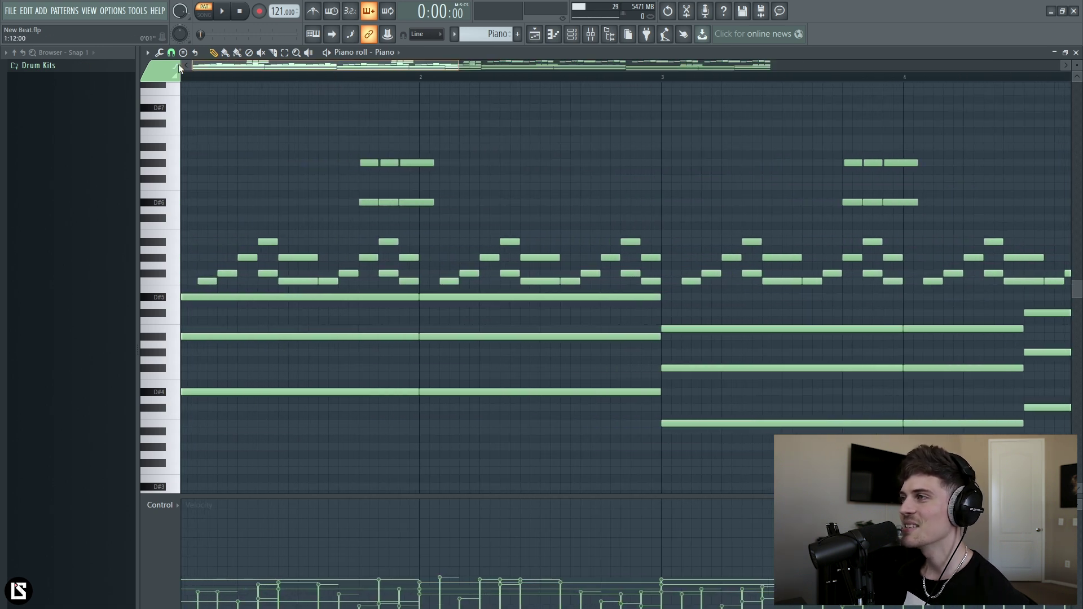
{"action": "scroll", "coordinate": [1076, 72], "scroll_direction": "up", "scroll_amount": 1}
{"action": "scroll", "coordinate": [1076, 71], "scroll_direction": "up", "scroll_amount": 1}
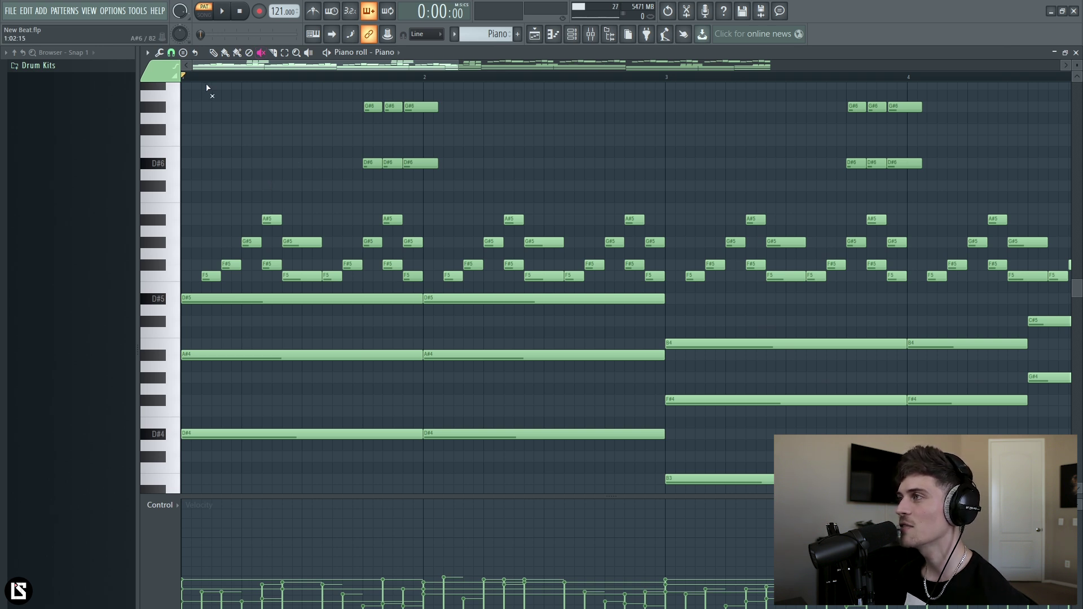
{"action": "key", "text": "space"}
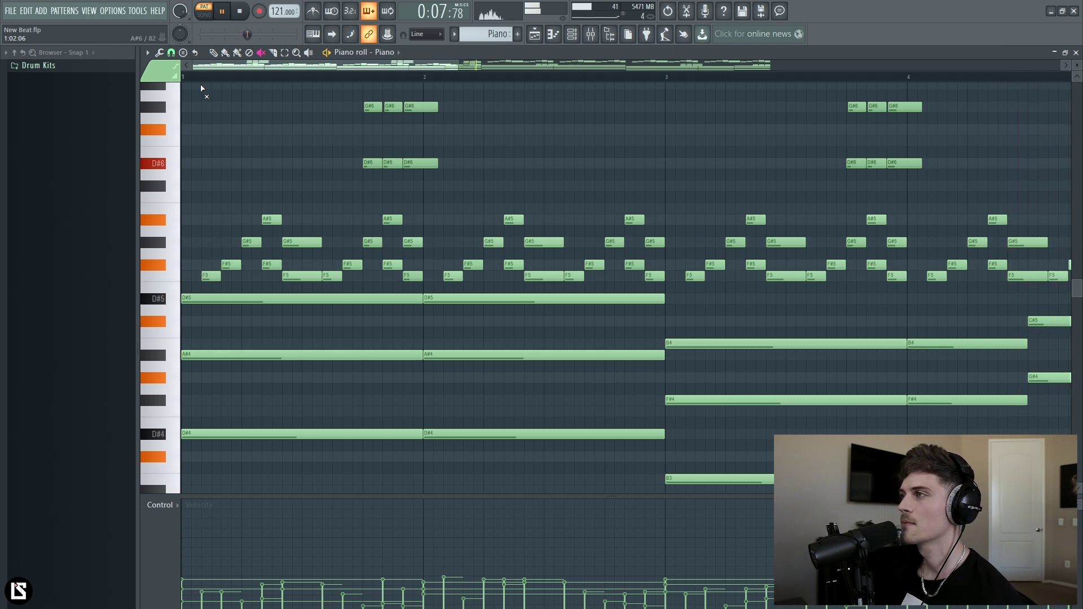
Step: Mute the bar-1 F5, F#5, G#5, A#5, D#6 and G#6 notes above the held chord
{"action": "key", "text": "space"}
{"action": "left_click", "coordinate": [228, 266], "text": "shift"}
{"action": "left_click", "coordinate": [252, 242], "text": "shift"}
{"action": "left_click", "coordinate": [292, 243], "text": "shift"}
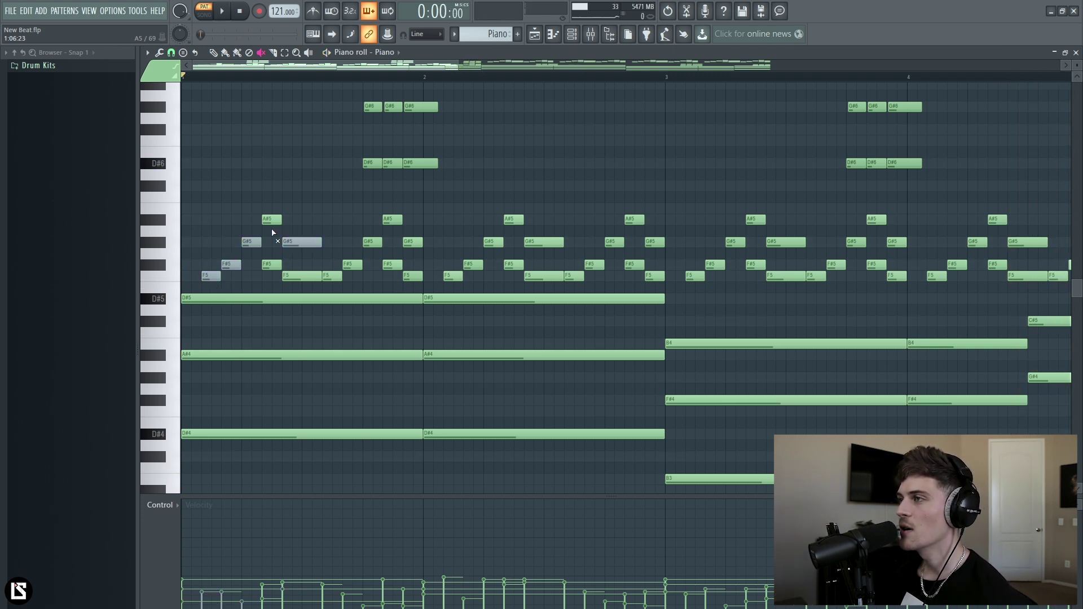
{"action": "left_click", "coordinate": [270, 219], "text": "shift"}
{"action": "left_click", "coordinate": [272, 265], "text": "shift"}
{"action": "left_click", "coordinate": [302, 275], "text": "shift"}
{"action": "left_click", "coordinate": [331, 276], "text": "shift"}
{"action": "left_click", "coordinate": [392, 219], "text": "shift"}
{"action": "left_click", "coordinate": [372, 242], "text": "shift"}
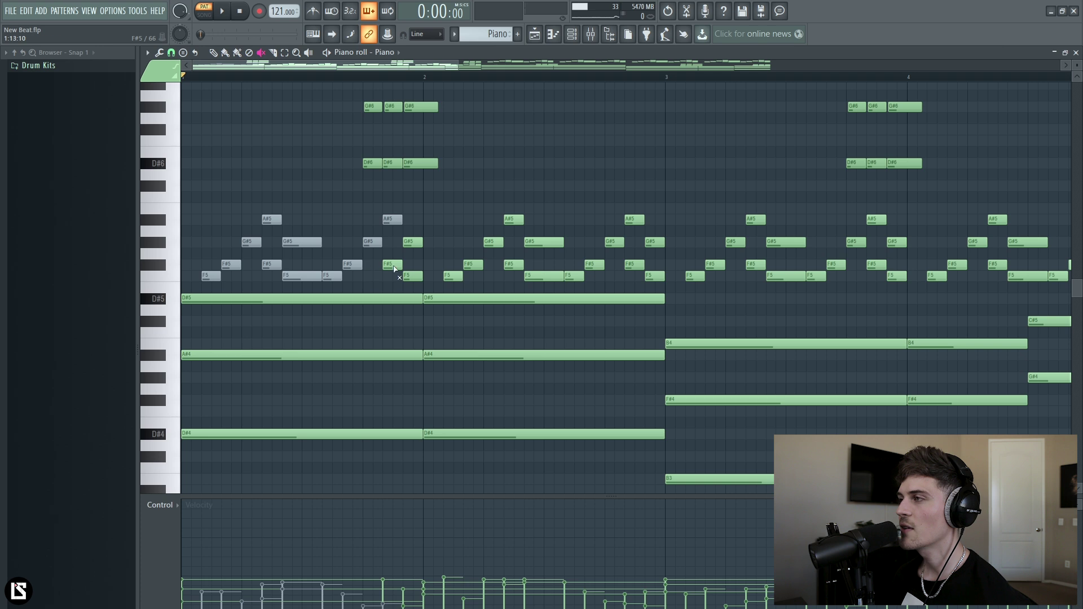
{"action": "left_click", "coordinate": [394, 266], "text": "shift"}
{"action": "left_click", "coordinate": [412, 242], "text": "shift"}
{"action": "left_click", "coordinate": [424, 164], "text": "shift"}
{"action": "left_click", "coordinate": [421, 107], "text": "shift"}
{"action": "left_click", "coordinate": [393, 107], "text": "shift"}
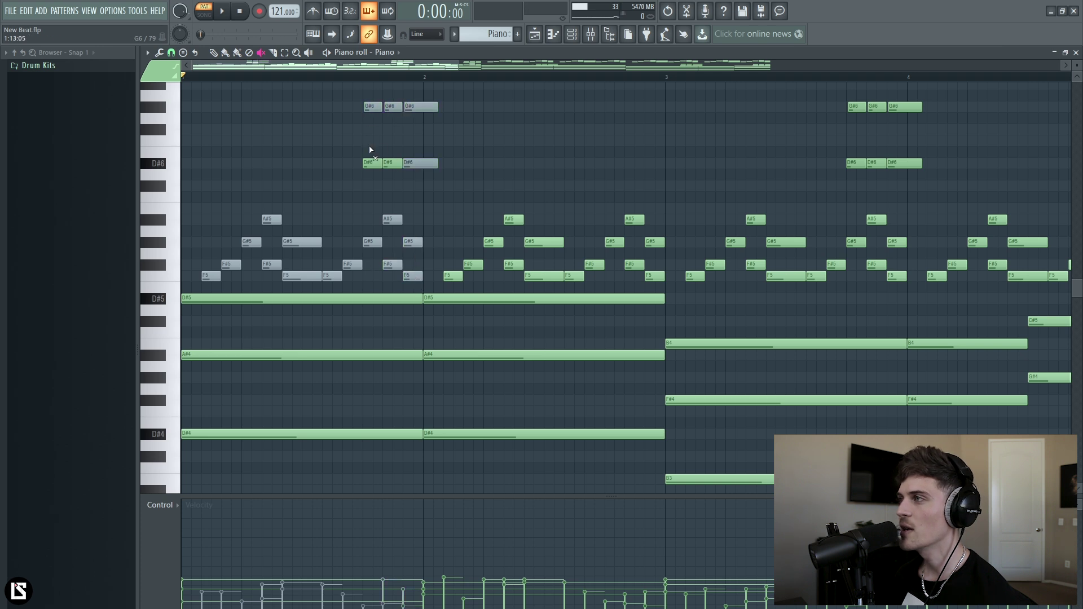
{"action": "left_click", "coordinate": [372, 161], "text": "shift"}
{"action": "scroll", "coordinate": [204, 369], "scroll_direction": "down", "scroll_amount": 1}
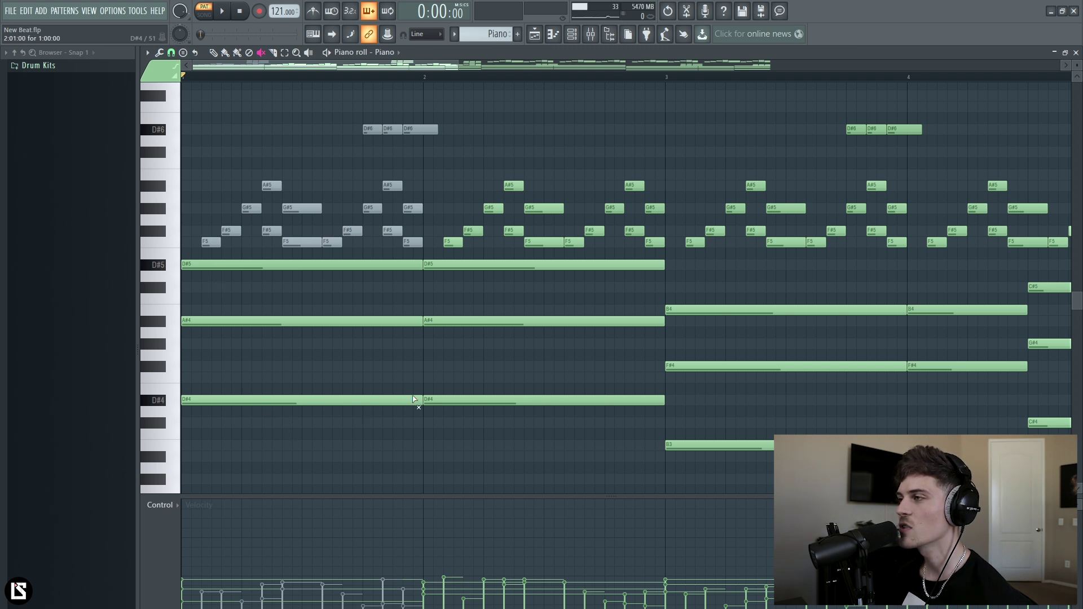
Step: Play back the Piano pattern with the bar-1 upper notes muted
{"action": "key", "text": "space"}
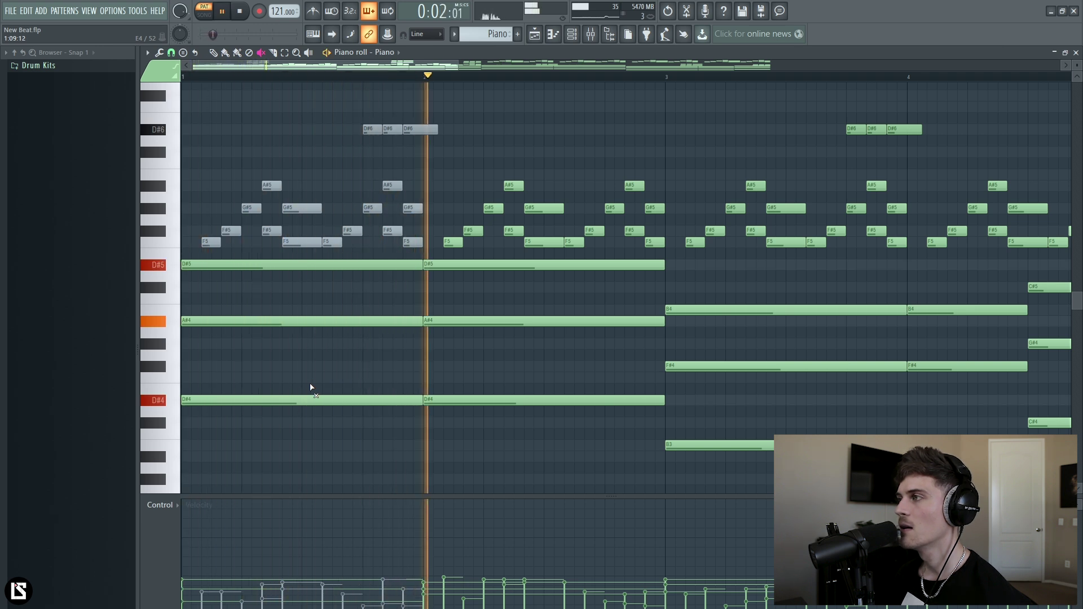
{"action": "key", "text": "space"}
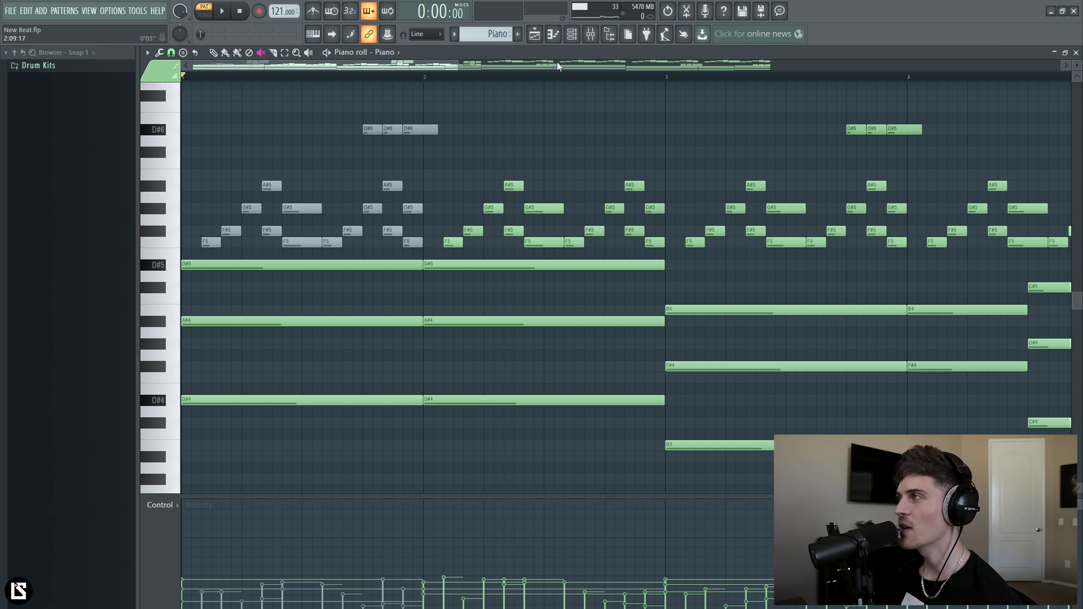
{"action": "left_click", "coordinate": [572, 36]}
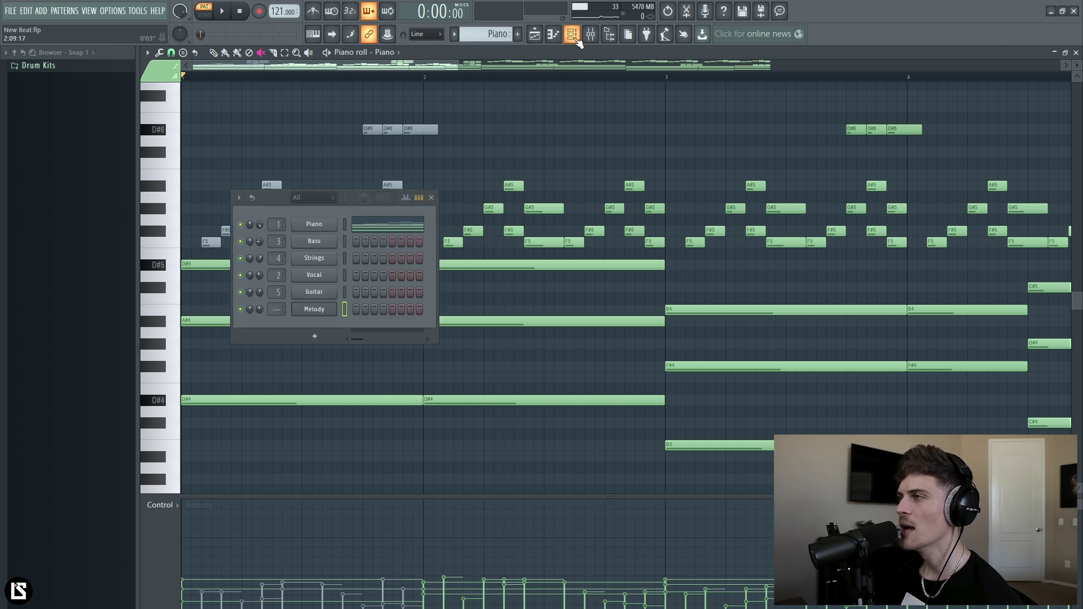
Step: Untick Particles Engine in the Piano channel's Kontakt Noire Pure instrument and close it
{"action": "left_click", "coordinate": [322, 227]}
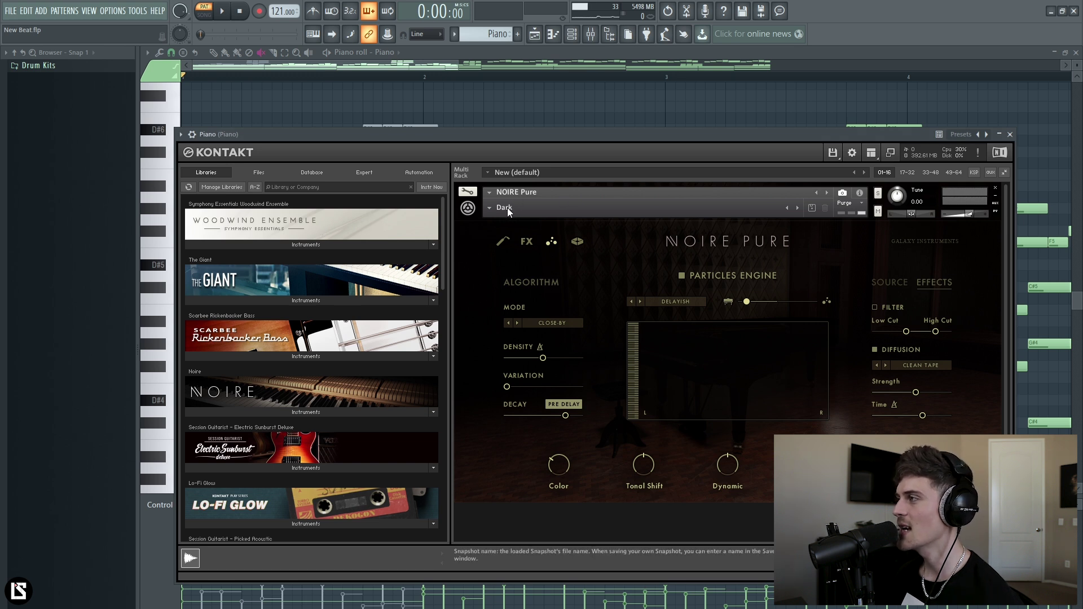
{"action": "left_click", "coordinate": [682, 277]}
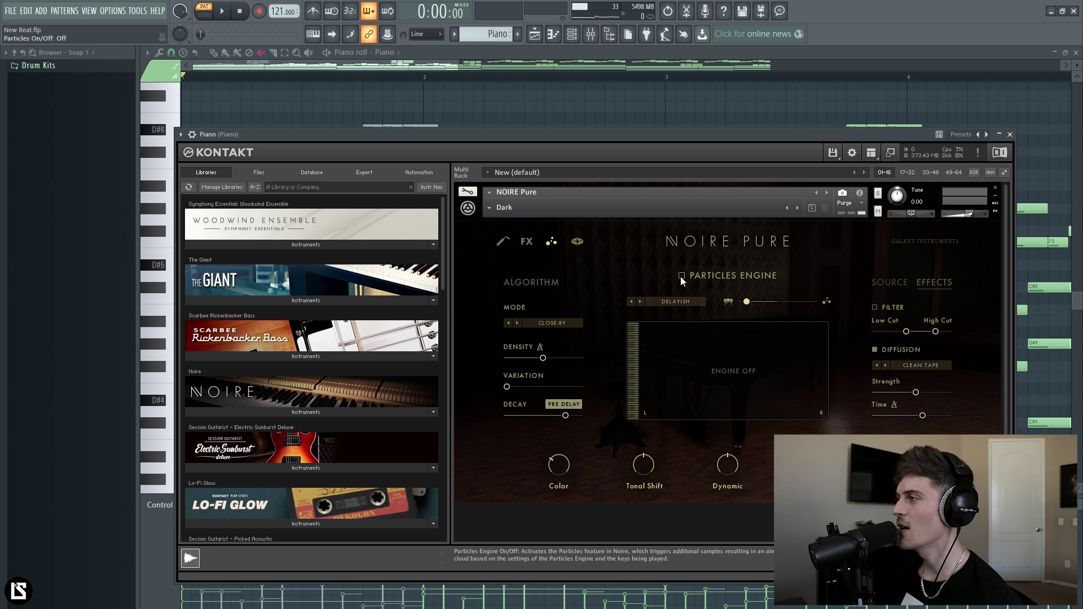
{"action": "left_click", "coordinate": [1011, 136]}
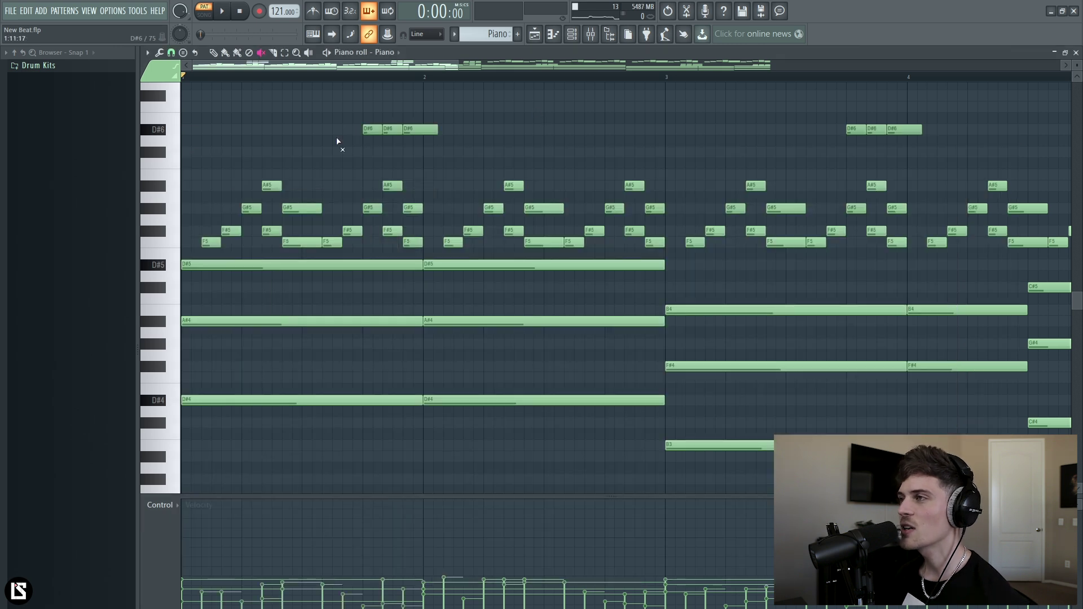
Step: Mute the long G#5, three D#6 and two A#5 notes in bar 1, then preview
{"action": "left_click", "coordinate": [302, 208]}
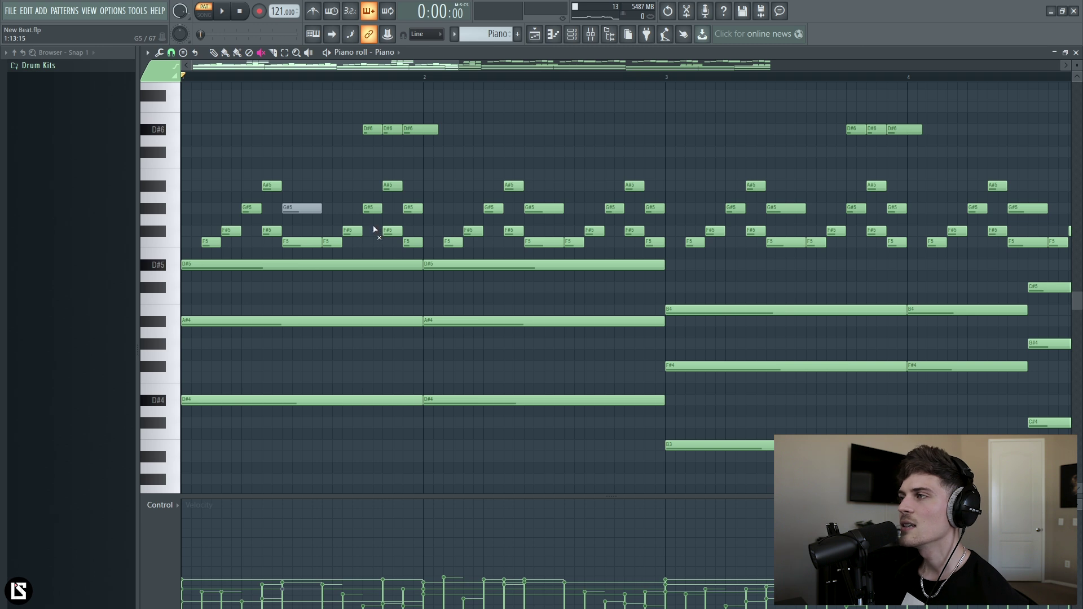
{"action": "left_click_drag", "start_coordinate": [368, 129], "coordinate": [425, 129]}
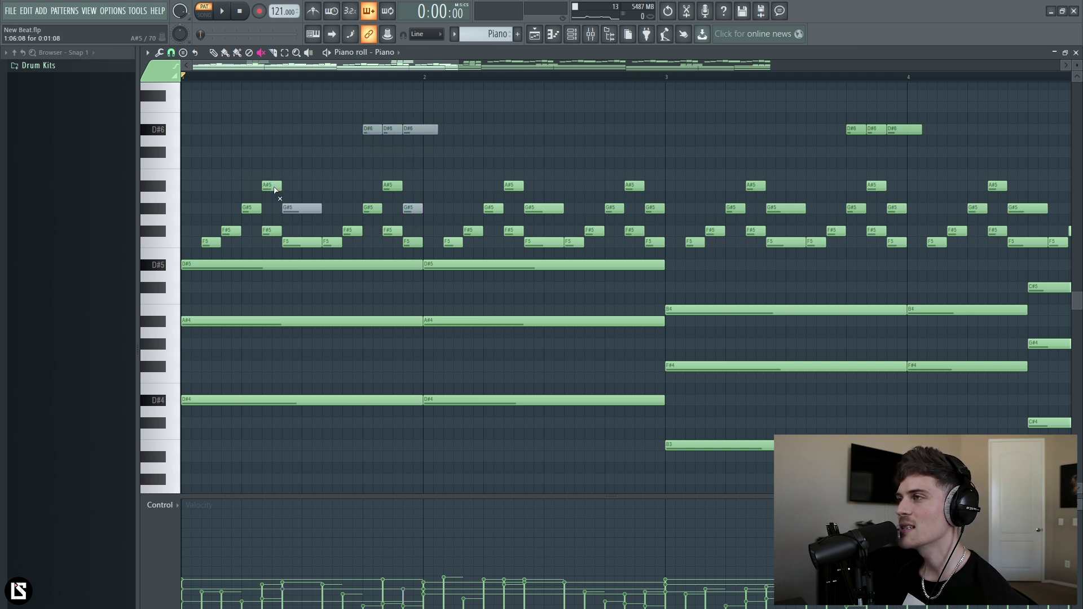
{"action": "left_click", "coordinate": [274, 186]}
{"action": "left_click", "coordinate": [389, 186]}
{"action": "key", "text": "space"}
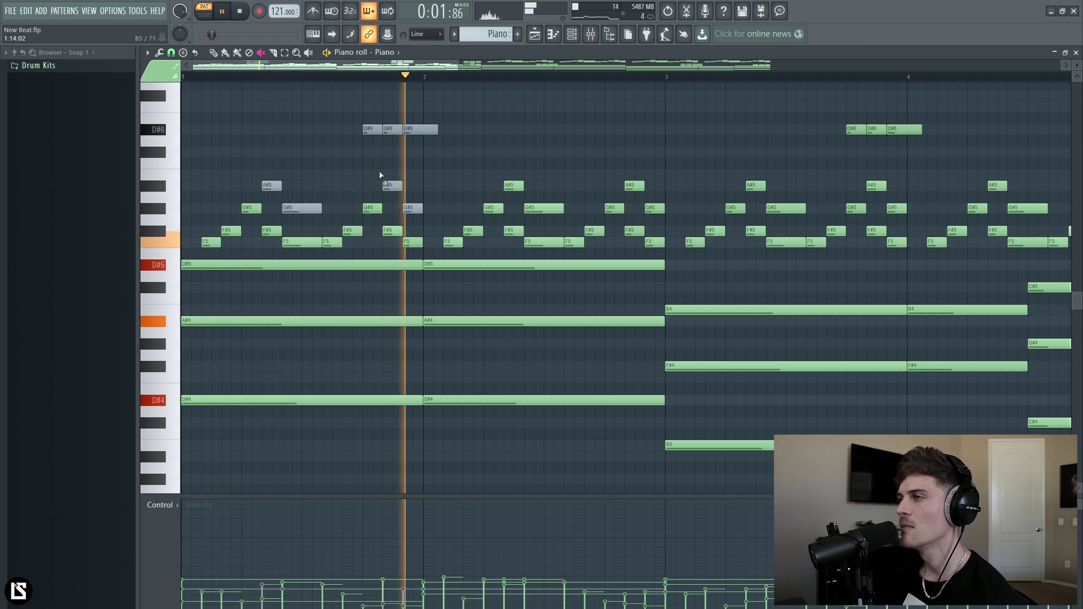
{"action": "key", "text": "space"}
Step: Mute the held D#5–A#4–D#4 chord in bar 1 and play the pattern back
{"action": "left_click_drag", "start_coordinate": [322, 263], "coordinate": [273, 453]}
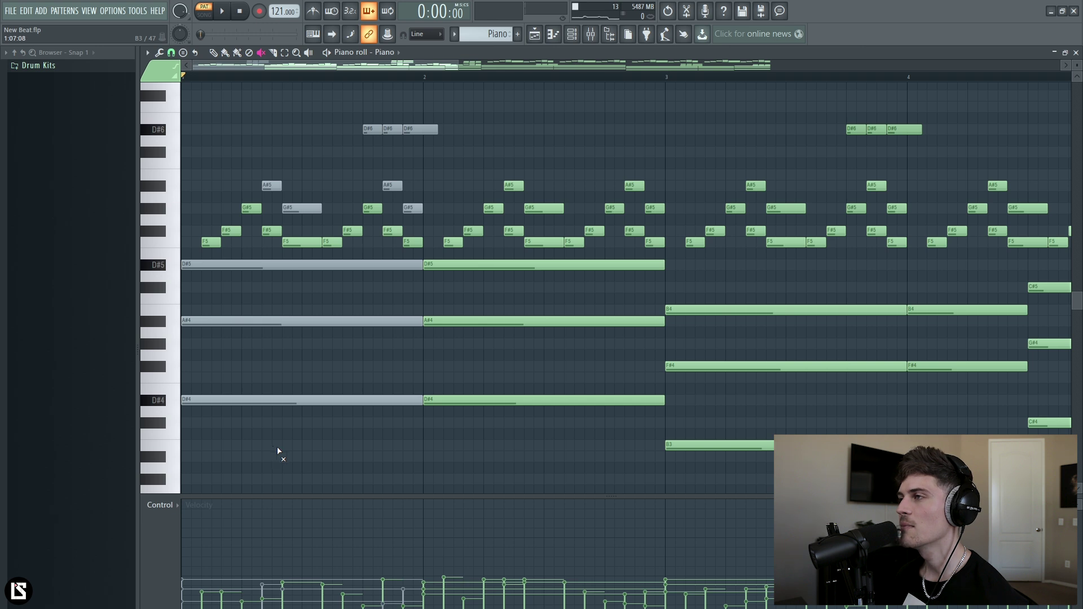
{"action": "key", "text": "space"}
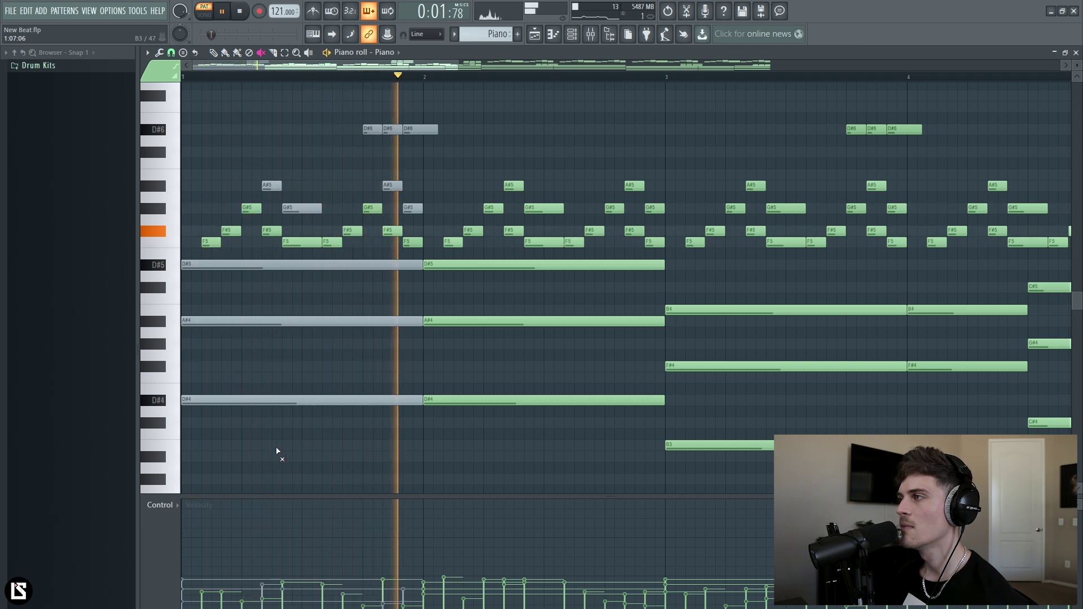
{"action": "key", "text": "space"}
{"action": "key", "text": "space"}
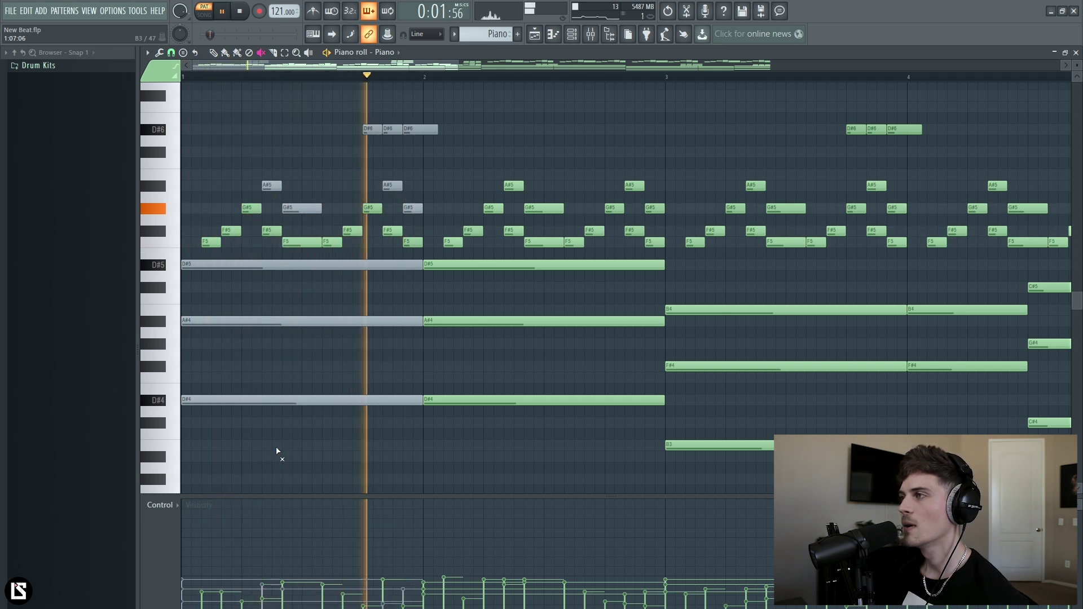
{"action": "key", "text": "space"}
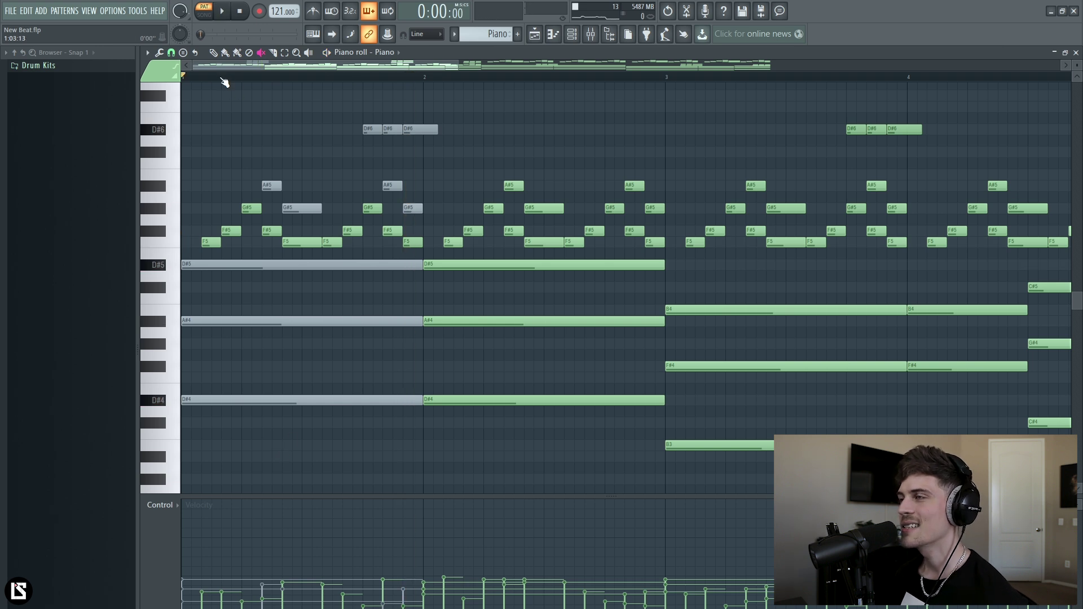
{"action": "scroll", "coordinate": [225, 83], "scroll_direction": "up", "scroll_amount": 3}
{"action": "scroll", "coordinate": [222, 85], "scroll_direction": "up", "scroll_amount": 2}
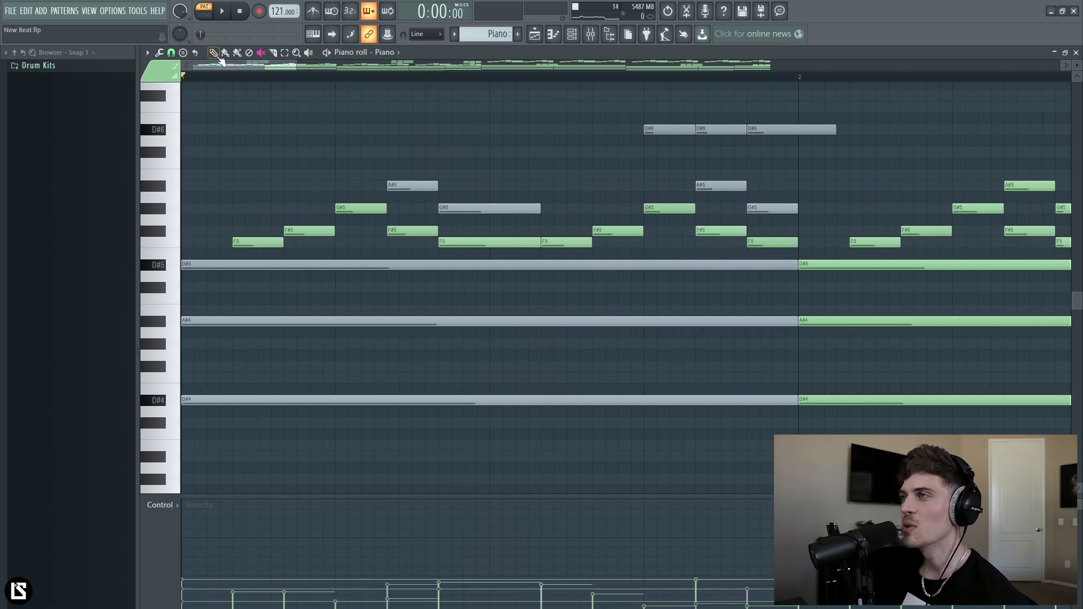
Step: Change the snap resolution and delete the stray A#5 note at the start of bar 1
{"action": "left_click", "coordinate": [171, 52]}
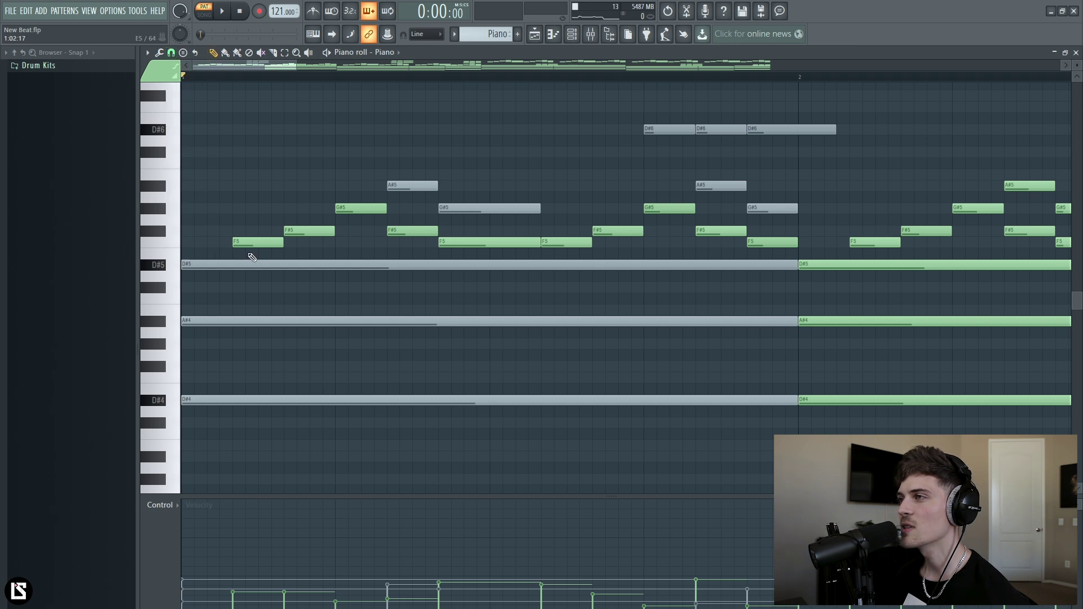
{"action": "left_click", "coordinate": [207, 188]}
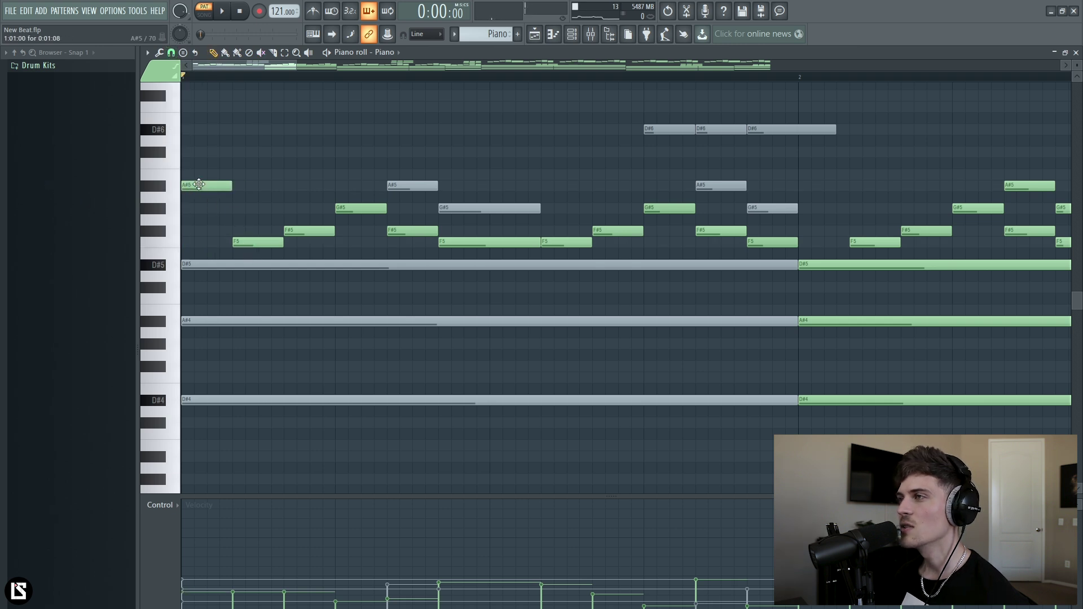
{"action": "right_click", "coordinate": [227, 186]}
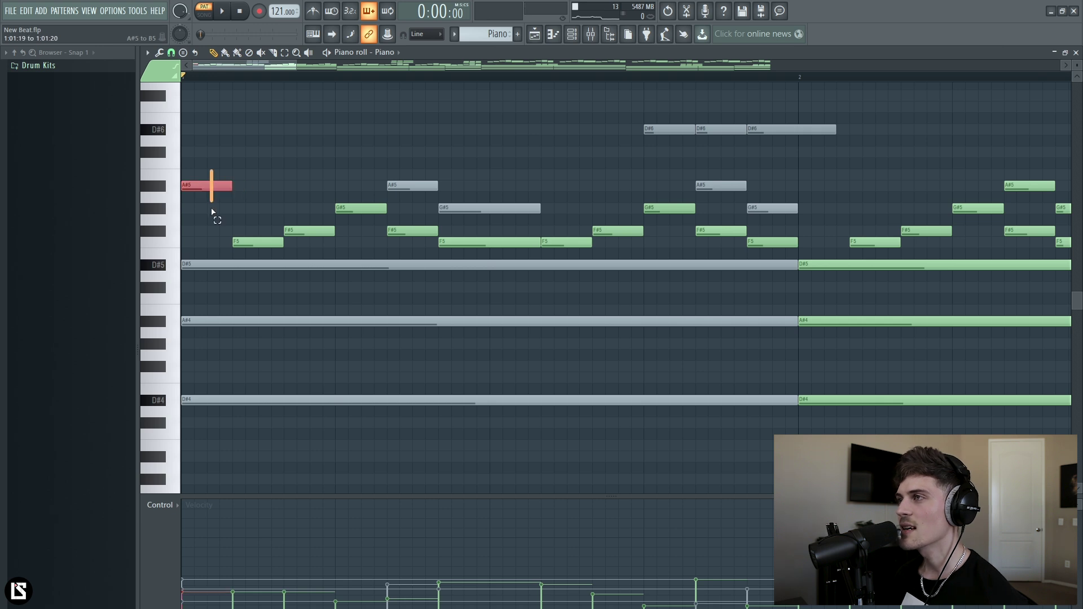
{"action": "scroll", "coordinate": [303, 170], "scroll_direction": "down", "scroll_amount": 3, "text": "ctrl"}
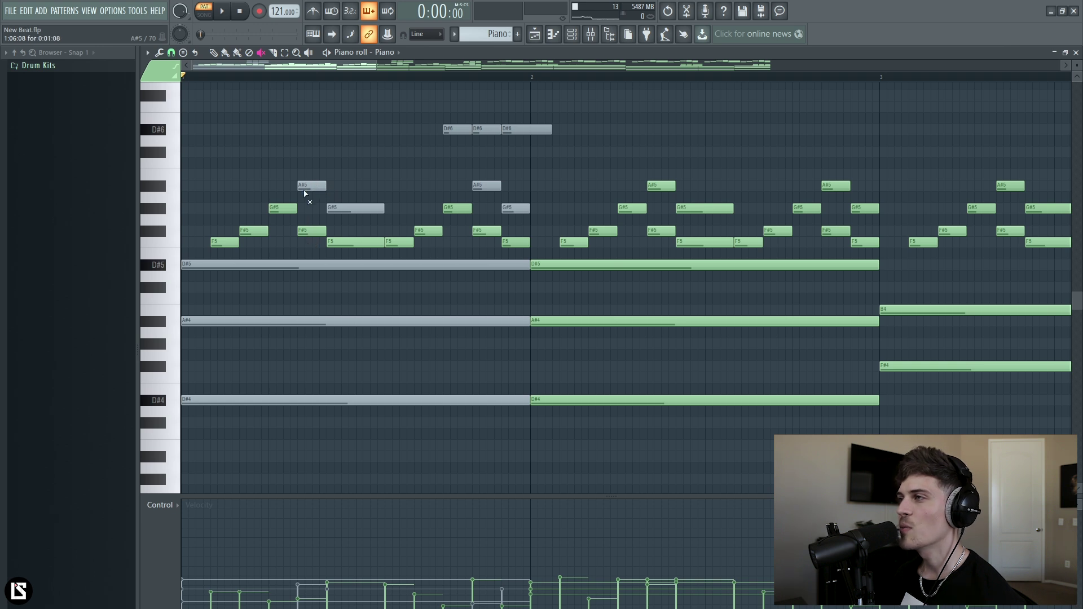
Step: Unmute the A#5 note and both G#5 notes in bar 1, then preview
{"action": "left_click", "coordinate": [306, 189]}
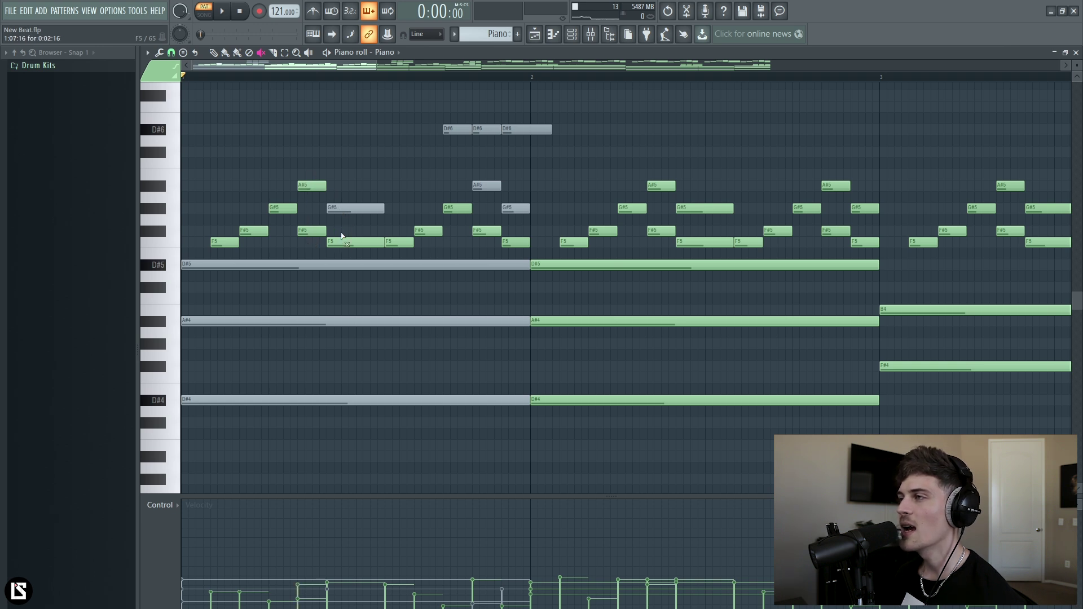
{"action": "left_click", "coordinate": [350, 209]}
{"action": "left_click", "coordinate": [516, 209]}
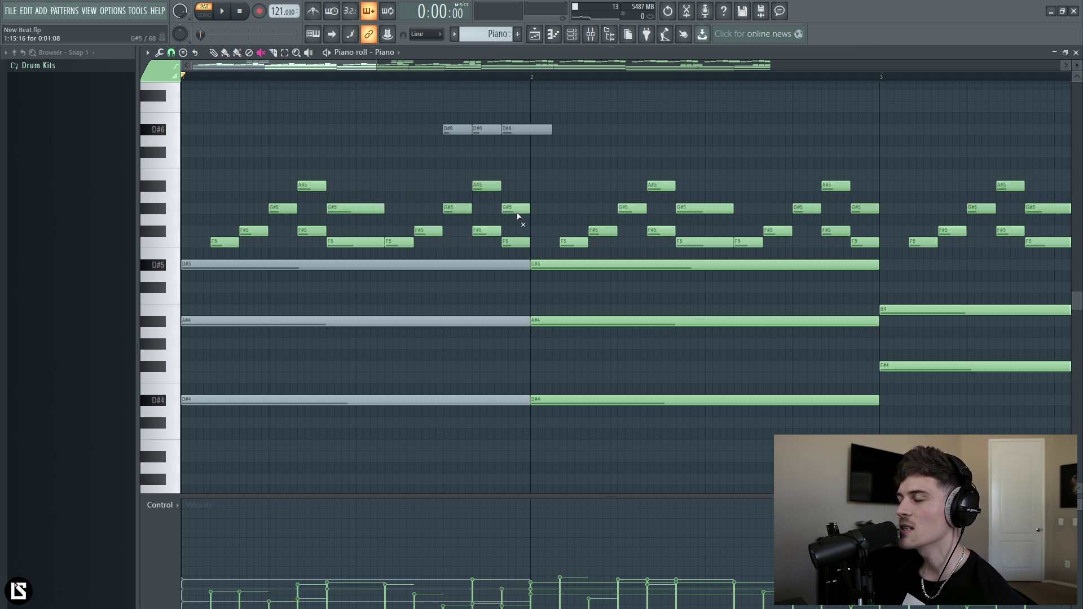
{"action": "key", "text": "space"}
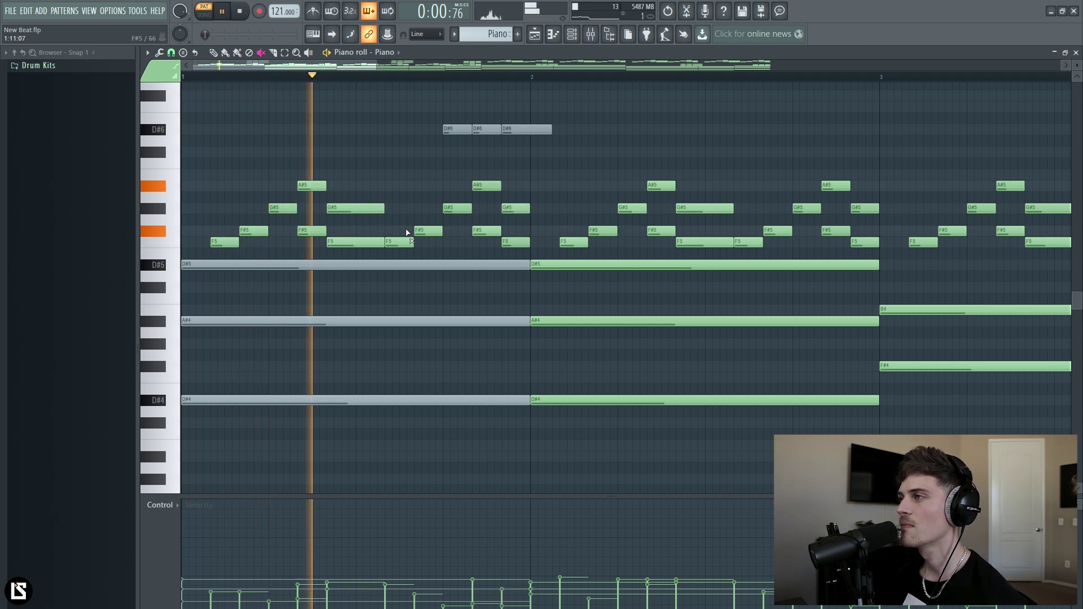
{"action": "key", "text": "space"}
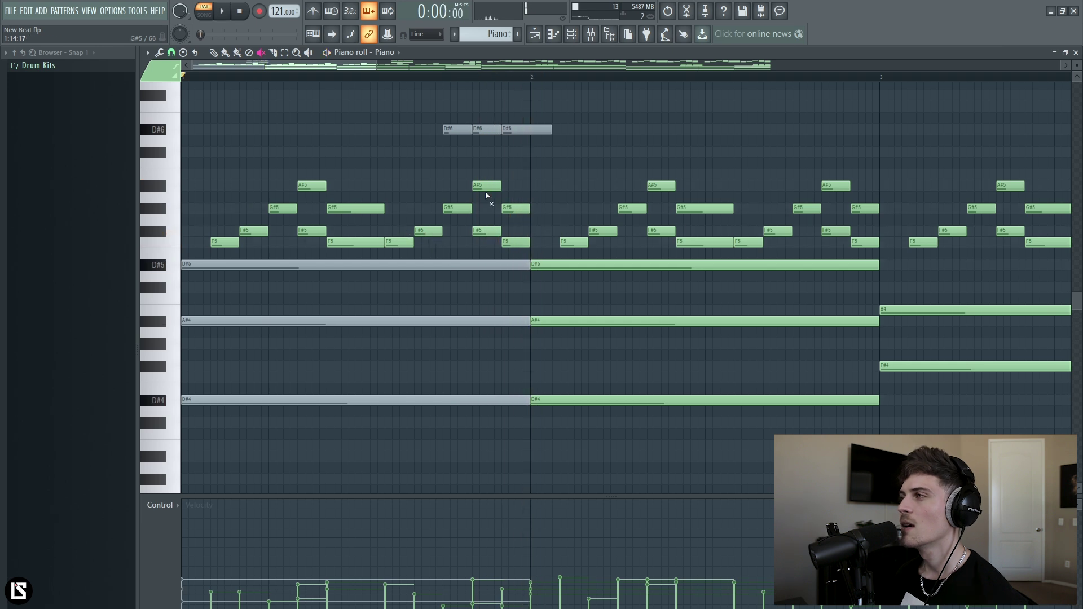
Step: Unmute the three D#6 notes before bar 2 and play back with three melody notes selected
{"action": "left_click_drag", "start_coordinate": [454, 133], "coordinate": [530, 136]}
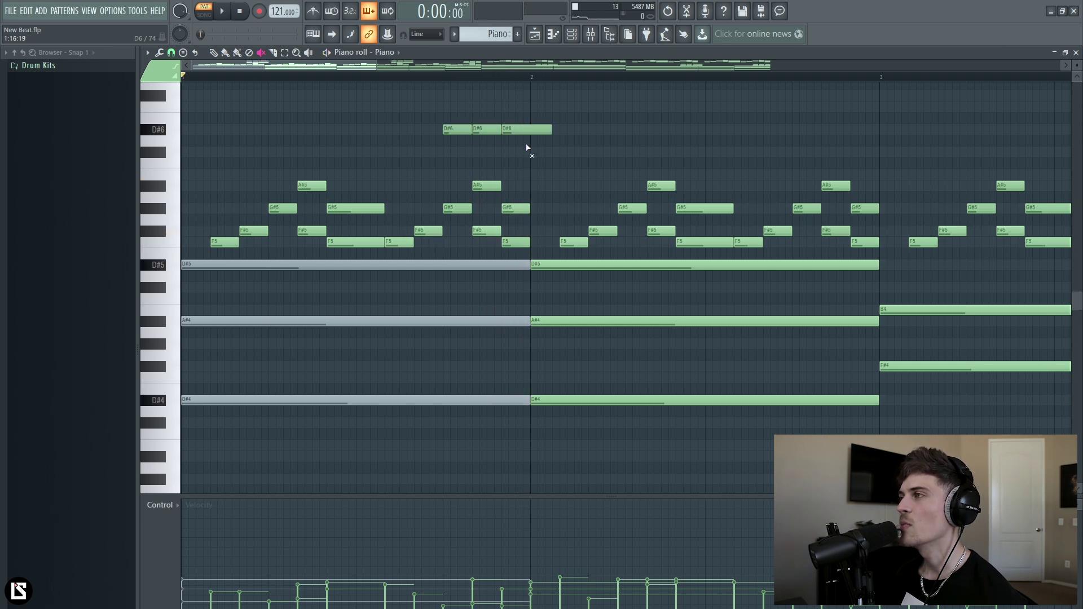
{"action": "left_click", "coordinate": [457, 207]}
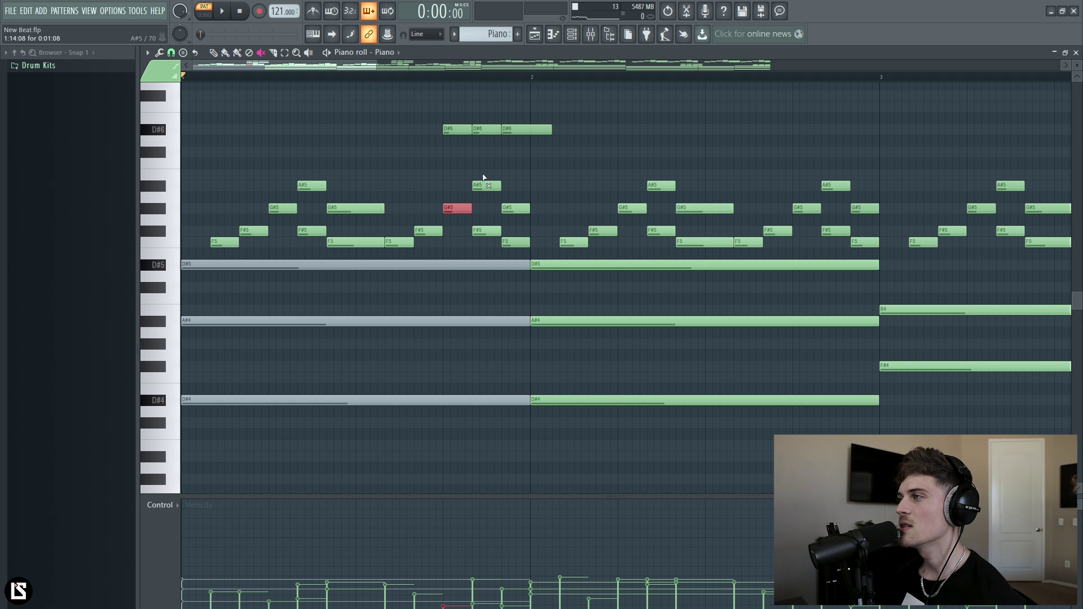
{"action": "left_click", "coordinate": [487, 185]}
{"action": "left_click", "coordinate": [517, 207]}
{"action": "key", "text": "space"}
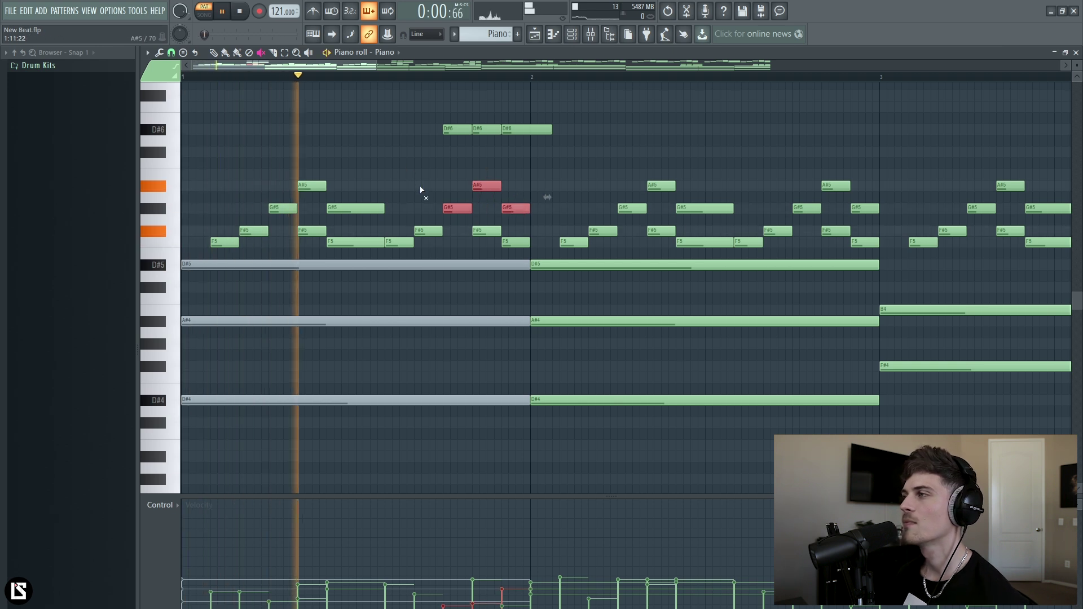
{"action": "key", "text": "space"}
{"action": "key", "text": "space"}
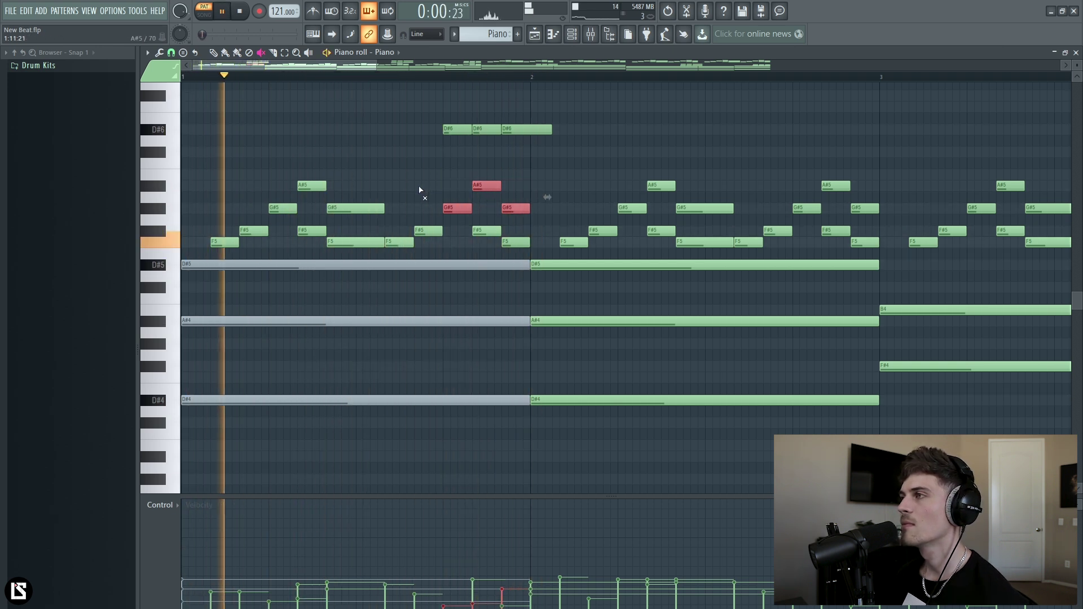
{"action": "key", "text": "space"}
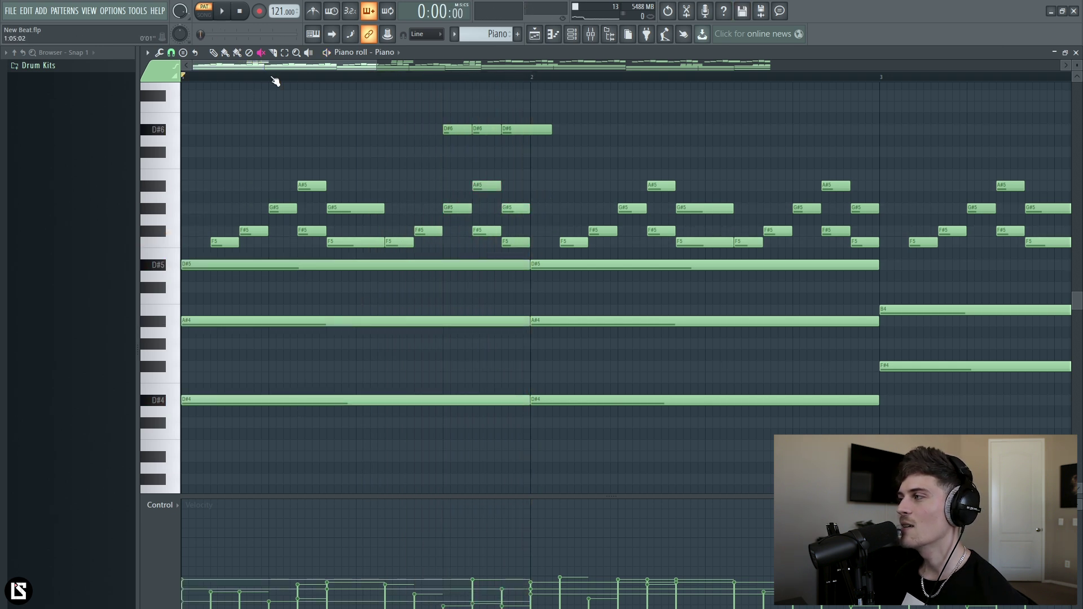
{"action": "scroll", "coordinate": [273, 80], "scroll_direction": "down", "scroll_amount": 2}
{"action": "scroll", "coordinate": [273, 81], "scroll_direction": "down", "scroll_amount": 2}
{"action": "scroll", "coordinate": [274, 79], "scroll_direction": "down", "scroll_amount": 2}
{"action": "scroll", "coordinate": [273, 80], "scroll_direction": "down", "scroll_amount": 1}
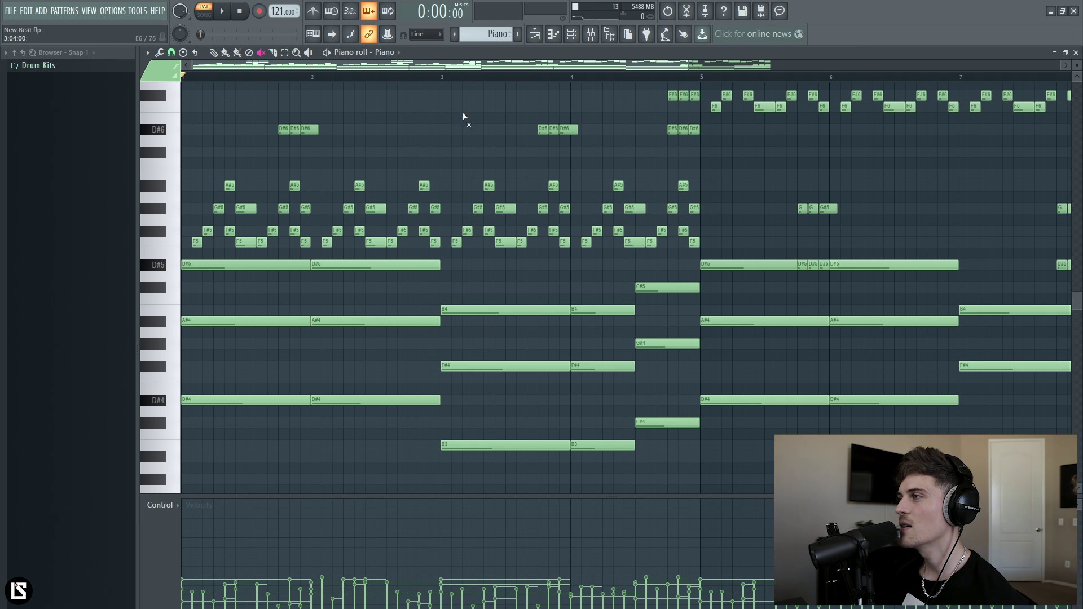
Step: Select and then deselect the B4 and B3 note pairs in the Piano pattern
{"action": "mouse_move", "coordinate": [463, 118]}
{"action": "left_mouse_down"}
{"action": "mouse_move", "coordinate": [527, 212]}
{"action": "mouse_move", "coordinate": [671, 266]}
{"action": "mouse_move", "coordinate": [534, 106]}
{"action": "left_mouse_up"}
{"action": "scroll", "coordinate": [523, 215], "scroll_direction": "down", "scroll_amount": 3}
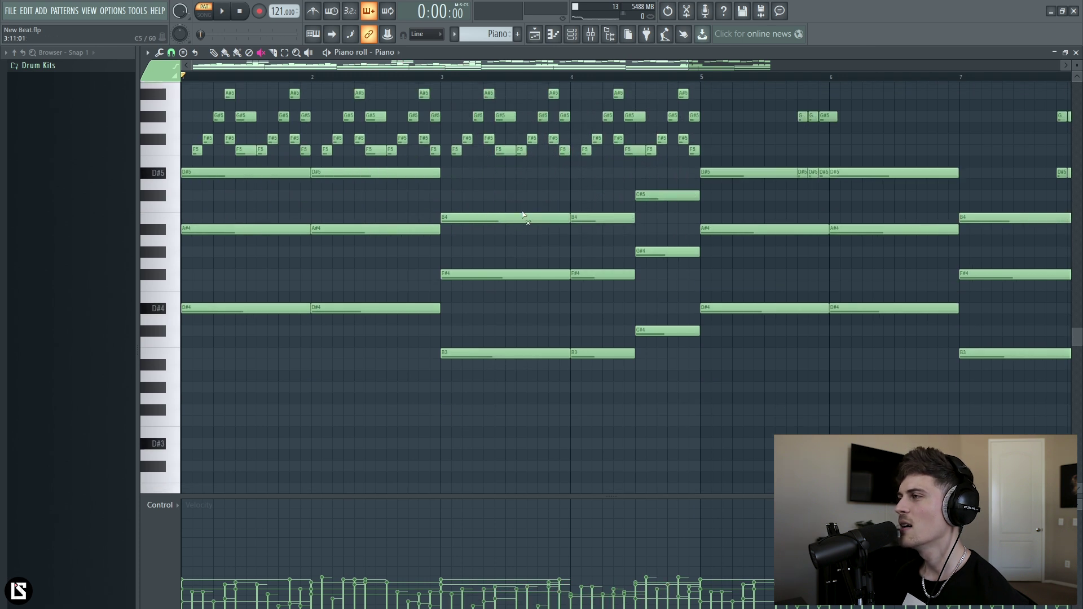
{"action": "scroll", "coordinate": [524, 214], "scroll_direction": "down", "scroll_amount": 1}
{"action": "mouse_move", "coordinate": [463, 307]}
{"action": "left_mouse_down"}
{"action": "mouse_move", "coordinate": [491, 363]}
{"action": "mouse_move", "coordinate": [604, 380]}
{"action": "left_mouse_up"}
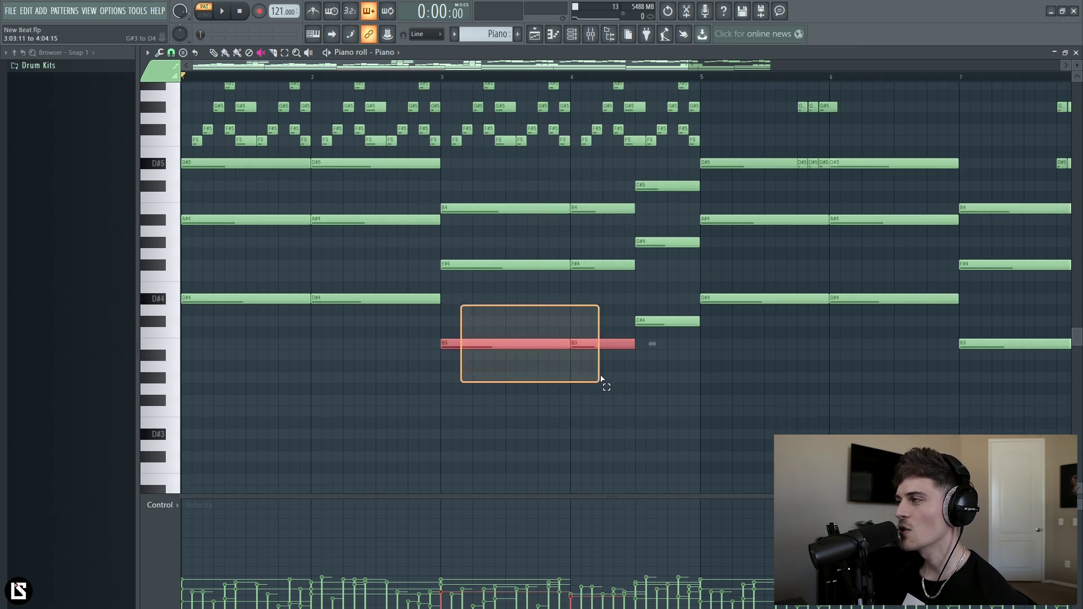
{"action": "key", "text": "ctrl+d"}
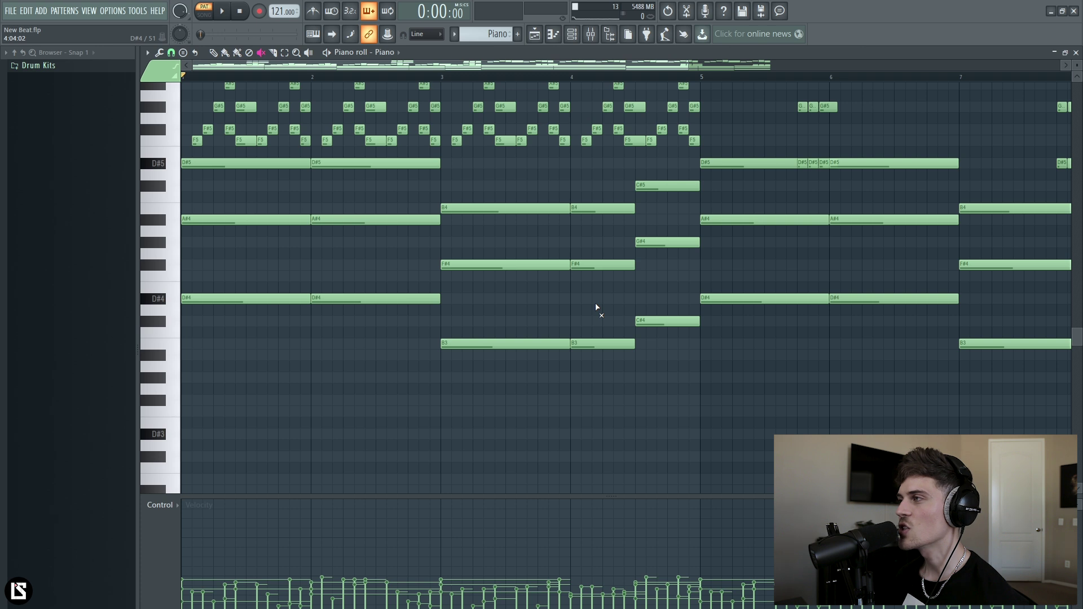
{"action": "mouse_move", "coordinate": [476, 196]}
{"action": "left_mouse_down"}
{"action": "mouse_move", "coordinate": [566, 218]}
{"action": "mouse_move", "coordinate": [639, 219]}
{"action": "left_mouse_up"}
{"action": "left_click_drag", "start_coordinate": [490, 326], "coordinate": [609, 387]}
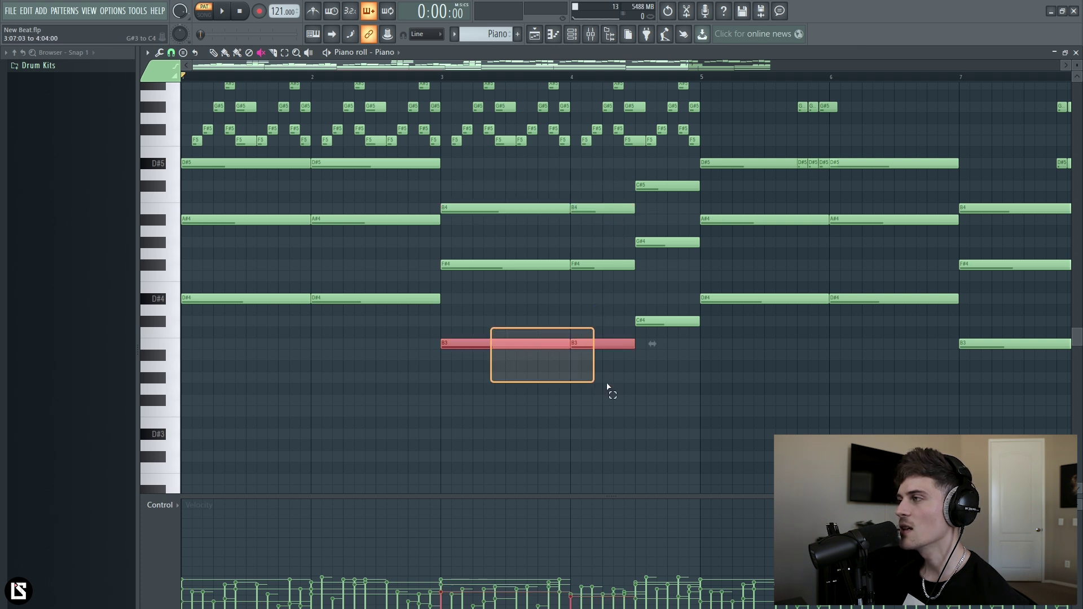
{"action": "key", "text": "ctrl+d"}
{"action": "left_click_drag", "start_coordinate": [485, 202], "coordinate": [587, 240]}
{"action": "scroll", "coordinate": [587, 239], "scroll_direction": "down", "scroll_amount": 2}
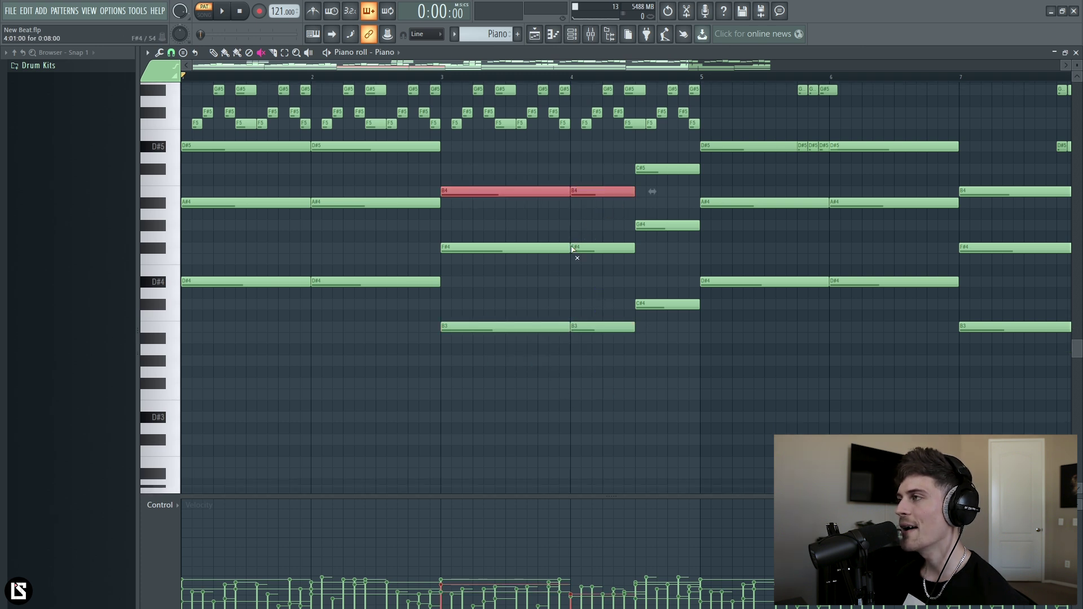
{"action": "scroll", "coordinate": [571, 265], "scroll_direction": "up", "scroll_amount": 2}
Step: Shift the selected notes to other pitches, then bring up the Piano channel's Kontakt instrument
{"action": "left_click_drag", "start_coordinate": [492, 311], "coordinate": [583, 254]}
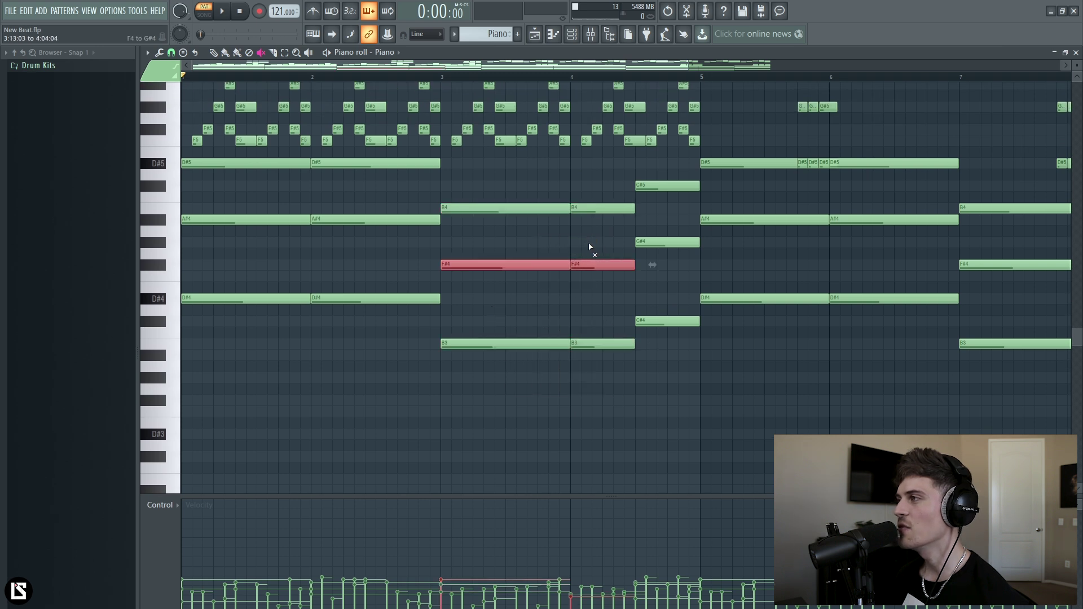
{"action": "left_click_drag", "start_coordinate": [650, 185], "coordinate": [680, 348]}
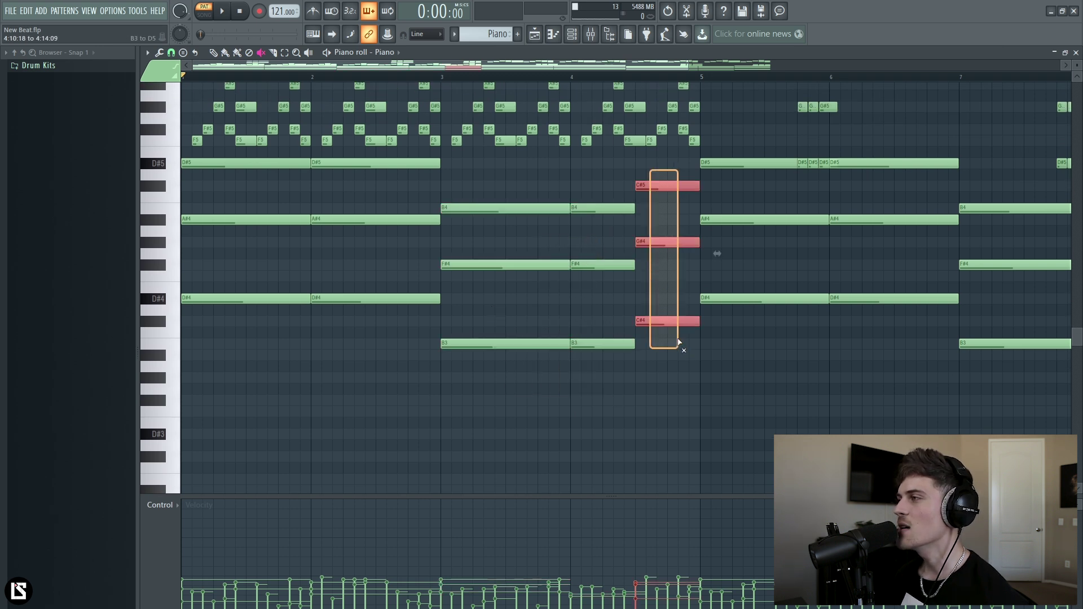
{"action": "left_click", "coordinate": [676, 364]}
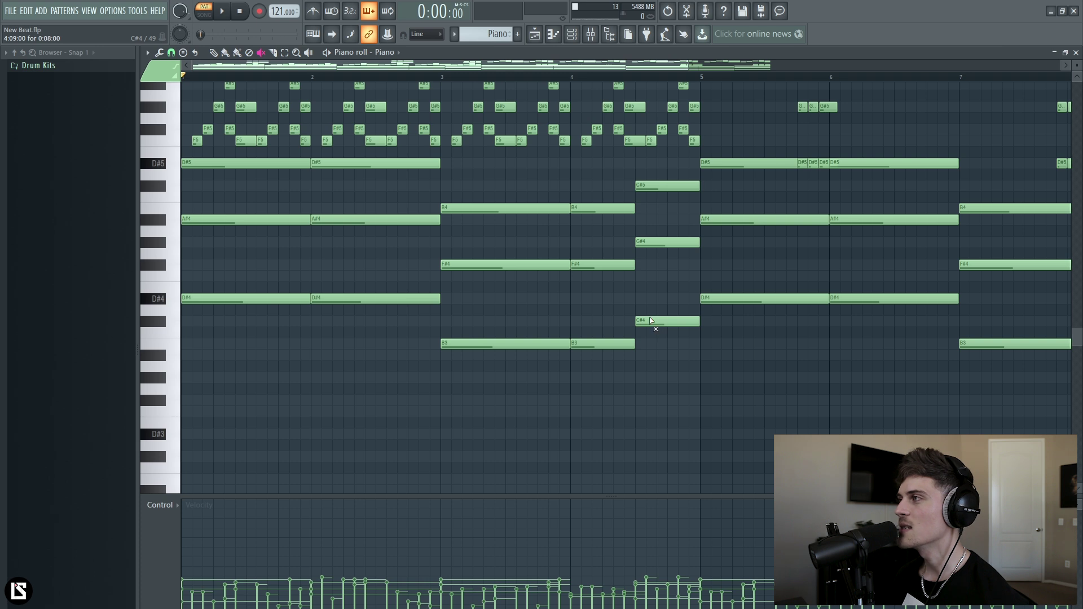
{"action": "scroll", "coordinate": [604, 237], "scroll_direction": "up", "scroll_amount": 3}
{"action": "scroll", "coordinate": [604, 237], "scroll_direction": "down", "scroll_amount": 2}
{"action": "left_click", "coordinate": [573, 34]}
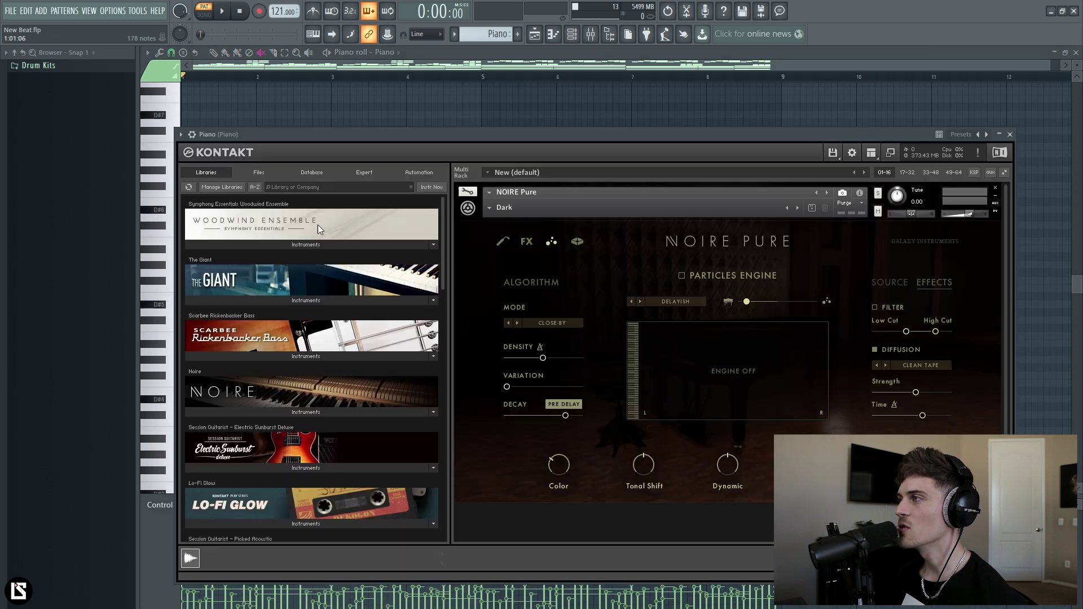
Step: Audition the beat twice through the Noire Pure piano
{"action": "left_click", "coordinate": [224, 12]}
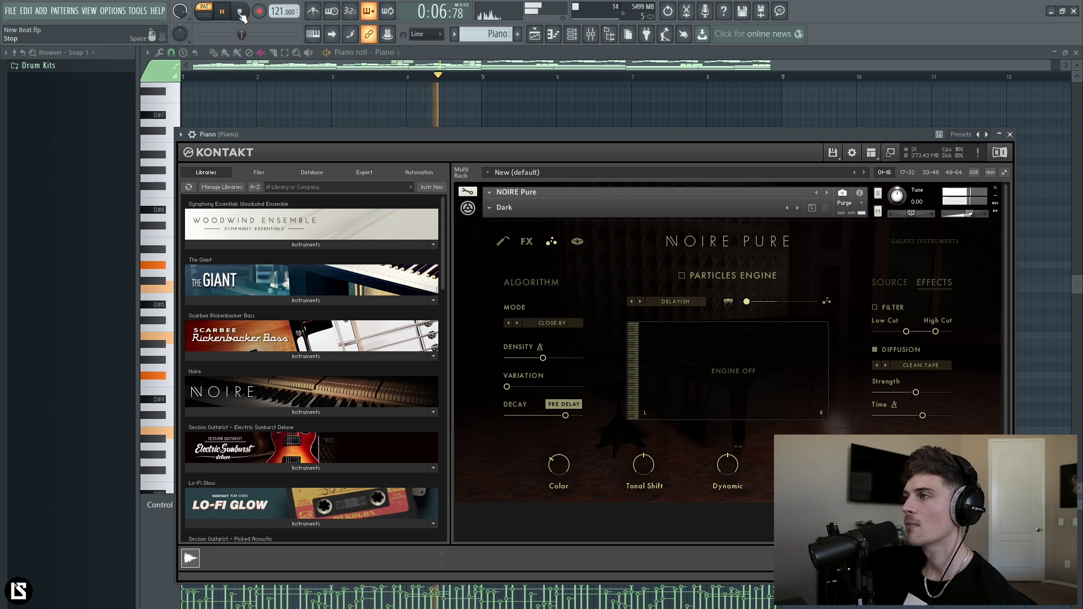
{"action": "left_click", "coordinate": [245, 16]}
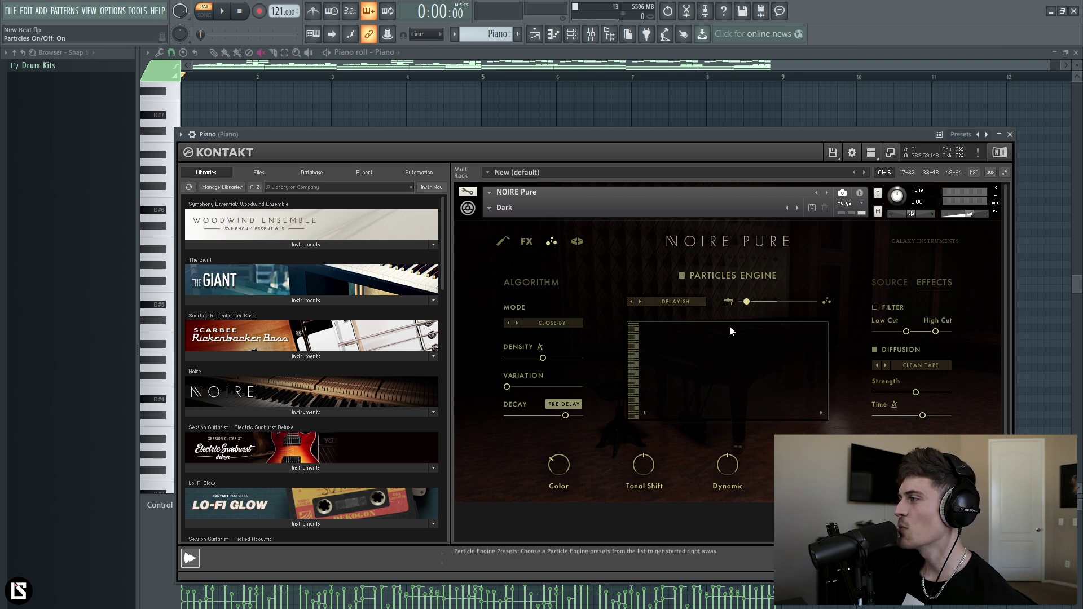
{"action": "left_click", "coordinate": [227, 17]}
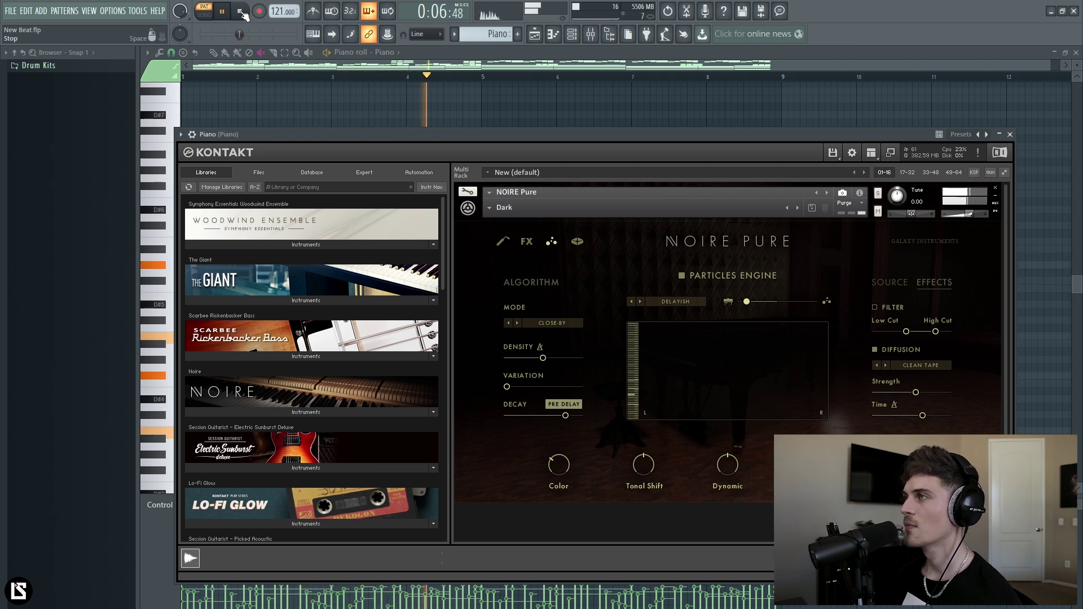
{"action": "left_click", "coordinate": [241, 19]}
Step: Raise the Particles Mix slider to 89/11 and listen to the result
{"action": "left_click_drag", "start_coordinate": [749, 303], "coordinate": [764, 303]}
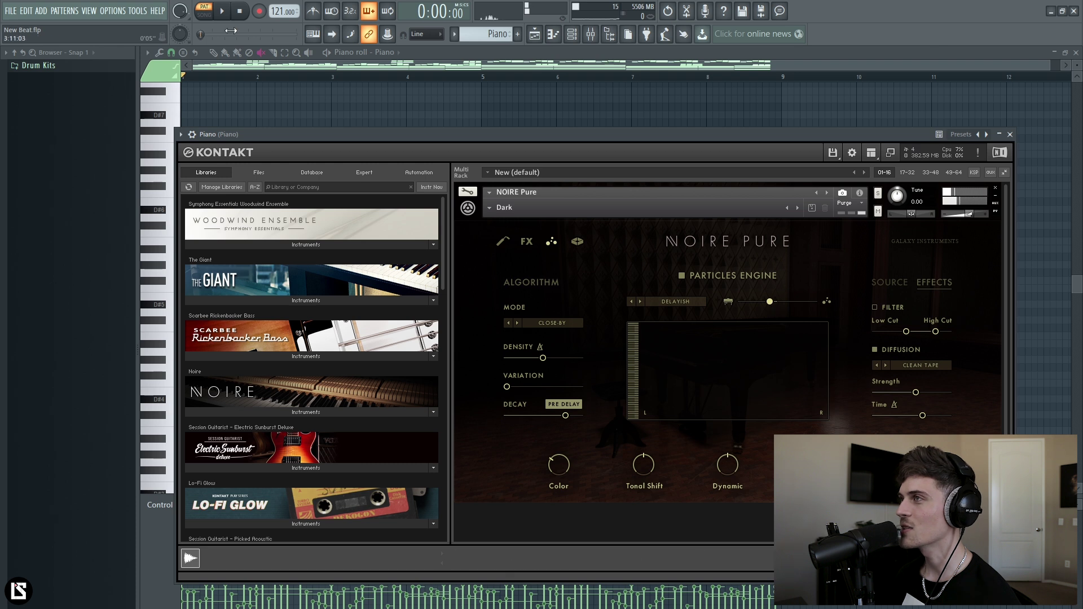
{"action": "left_click", "coordinate": [224, 11]}
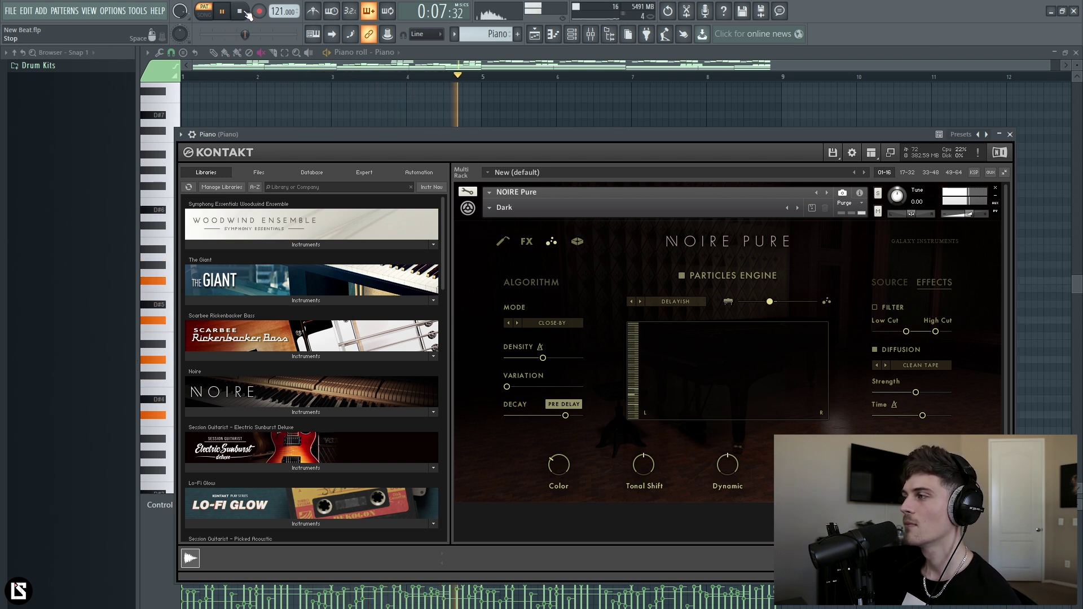
{"action": "left_click", "coordinate": [242, 15]}
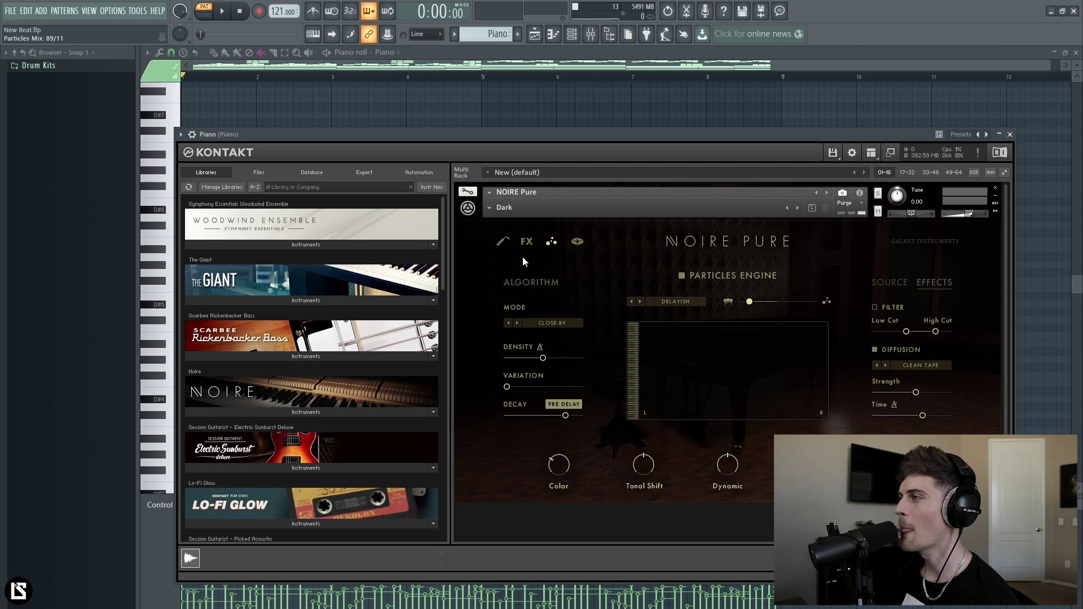
{"action": "key", "text": "F5"}
Step: Open the Bass channel's Omnisphere instrument and play the bass line
{"action": "left_click", "coordinate": [573, 35]}
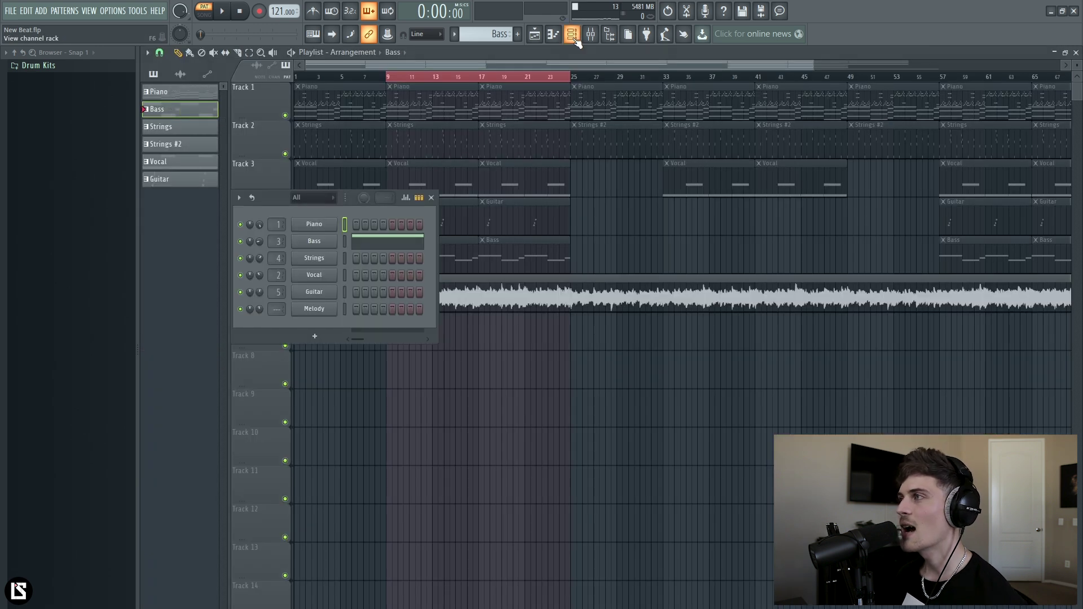
{"action": "left_click", "coordinate": [314, 241]}
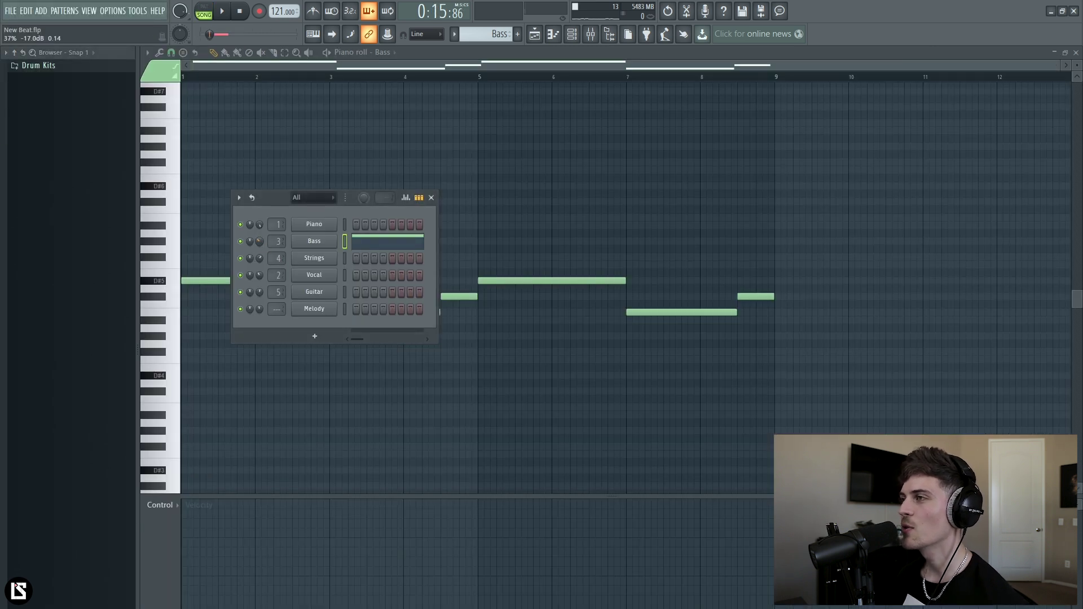
{"action": "key", "text": "F6"}
{"action": "key", "text": "space"}
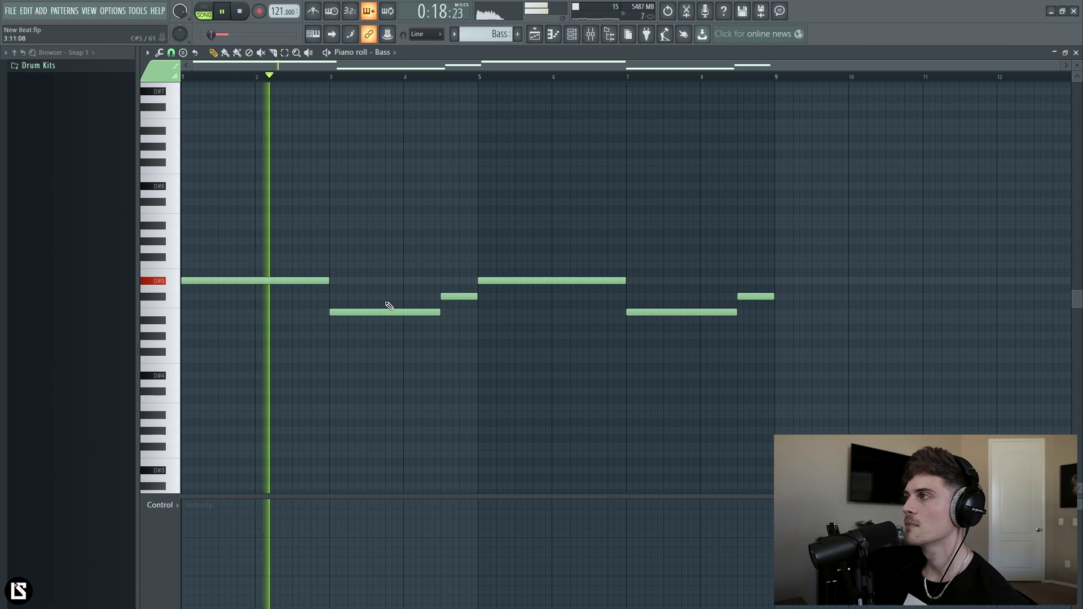
Step: Lower the Bass channel volume and return to the arrangement, stopping playback at bar 9
{"action": "left_click", "coordinate": [583, 34]}
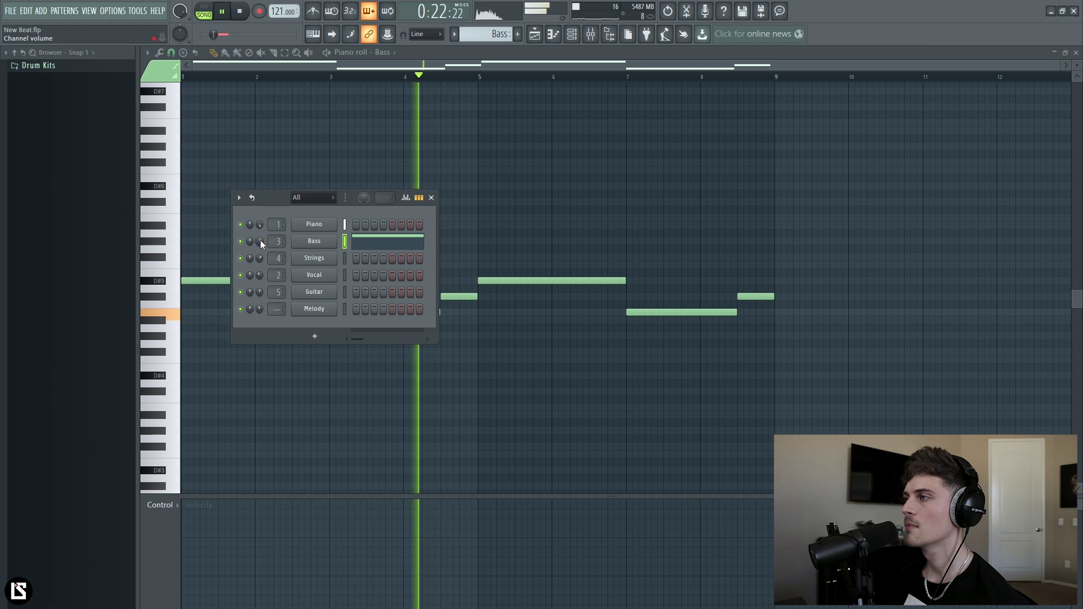
{"action": "left_click_drag", "start_coordinate": [259, 241], "coordinate": [259, 262]}
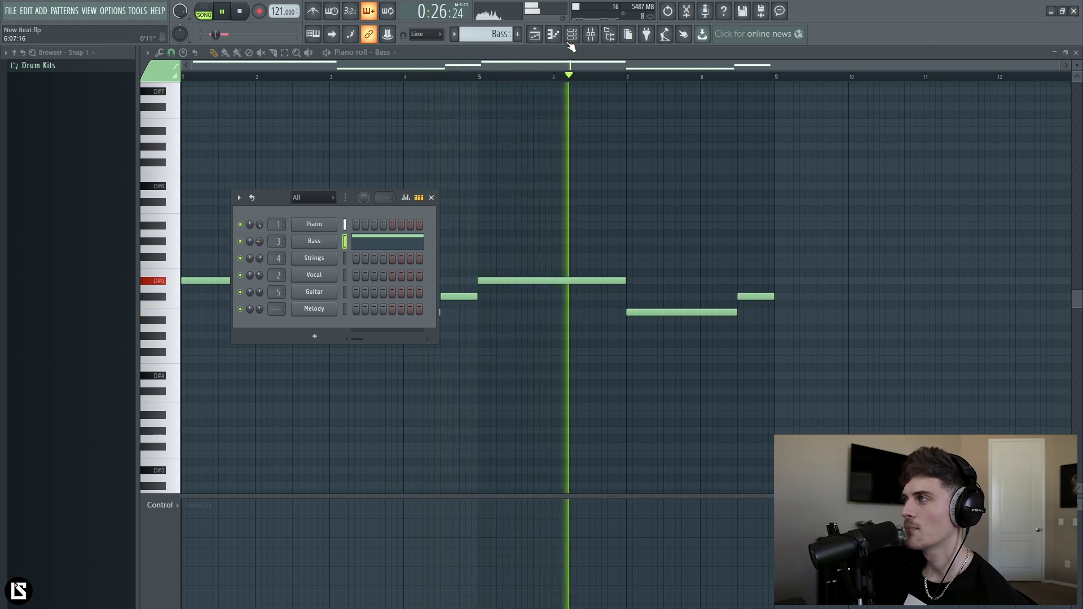
{"action": "left_click", "coordinate": [537, 35]}
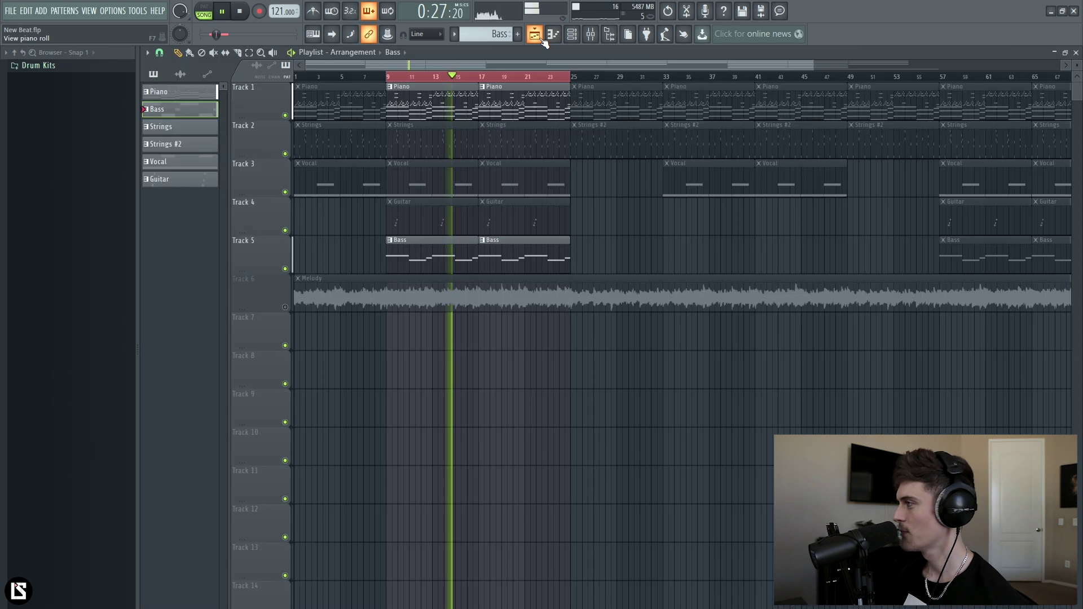
{"action": "left_click", "coordinate": [573, 38]}
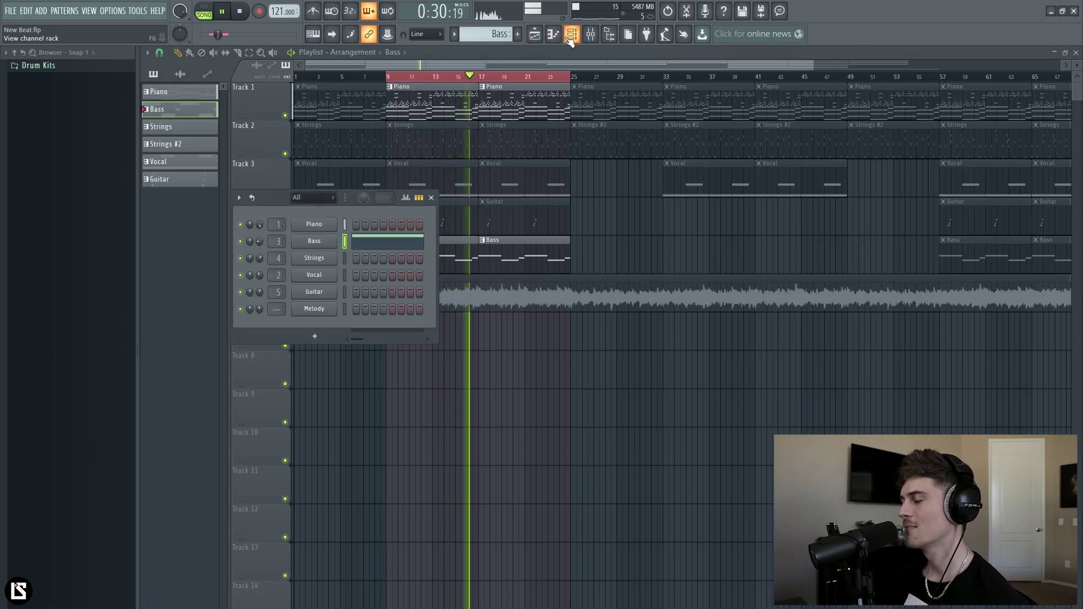
{"action": "key", "text": "space"}
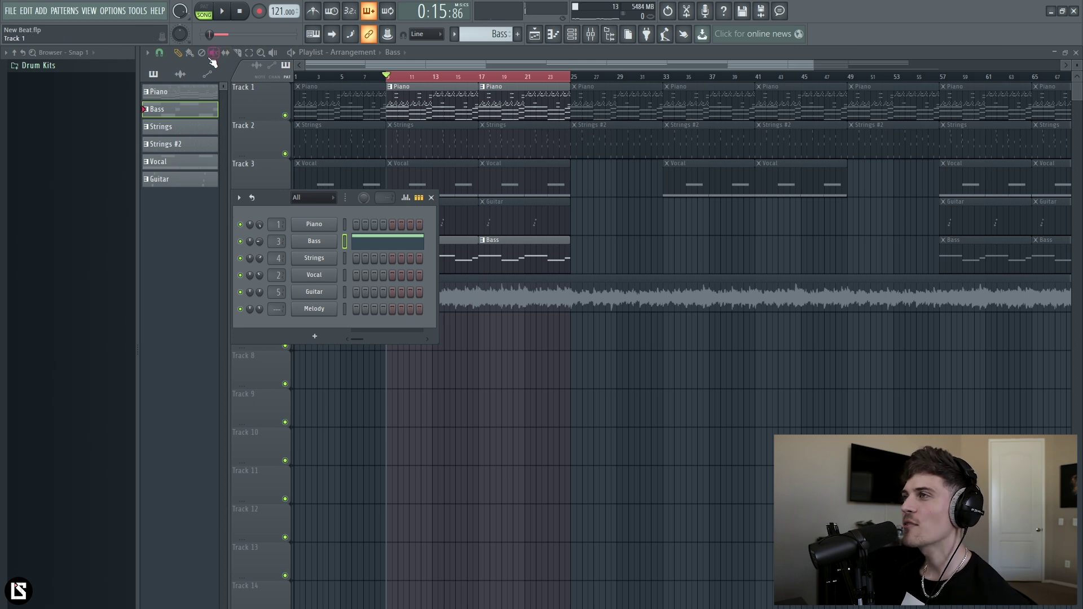
{"action": "key", "text": "F6"}
Step: Unmute the Strings clips at bars 9 and 17, then play the Strings pattern in the piano roll
{"action": "left_click", "coordinate": [417, 141]}
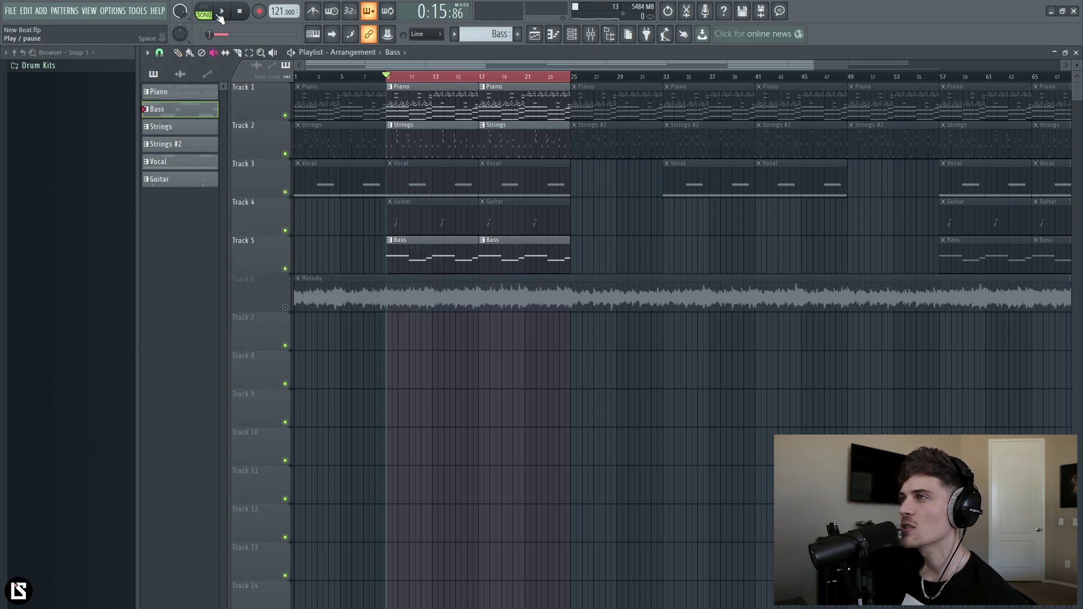
{"action": "key", "text": "F7"}
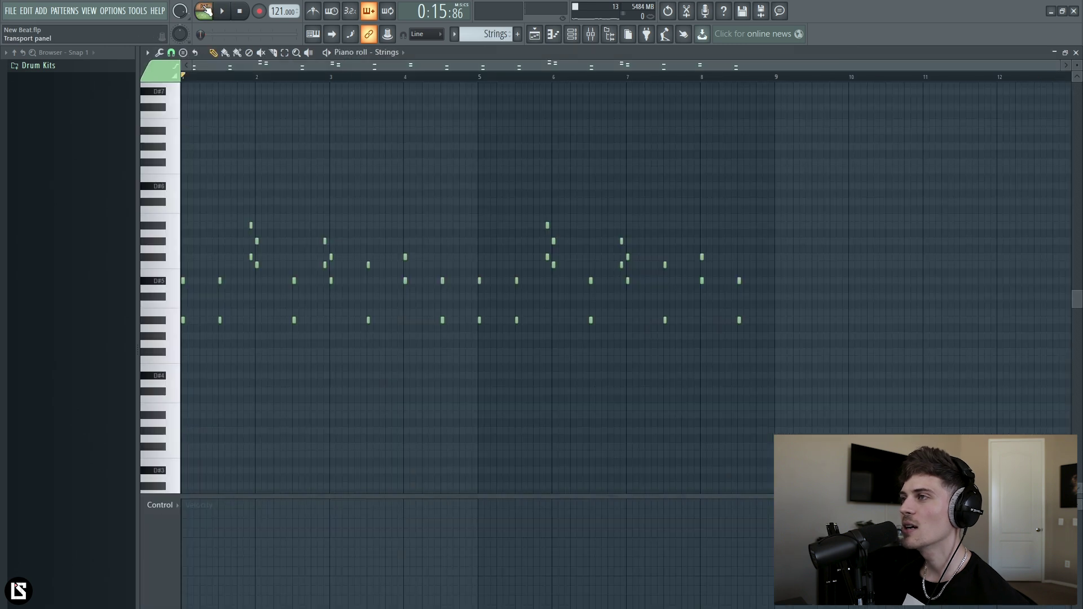
{"action": "scroll", "coordinate": [231, 80], "scroll_direction": "up", "scroll_amount": 2}
{"action": "scroll", "coordinate": [229, 75], "scroll_direction": "up", "scroll_amount": 2}
{"action": "scroll", "coordinate": [229, 76], "scroll_direction": "up", "scroll_amount": 2}
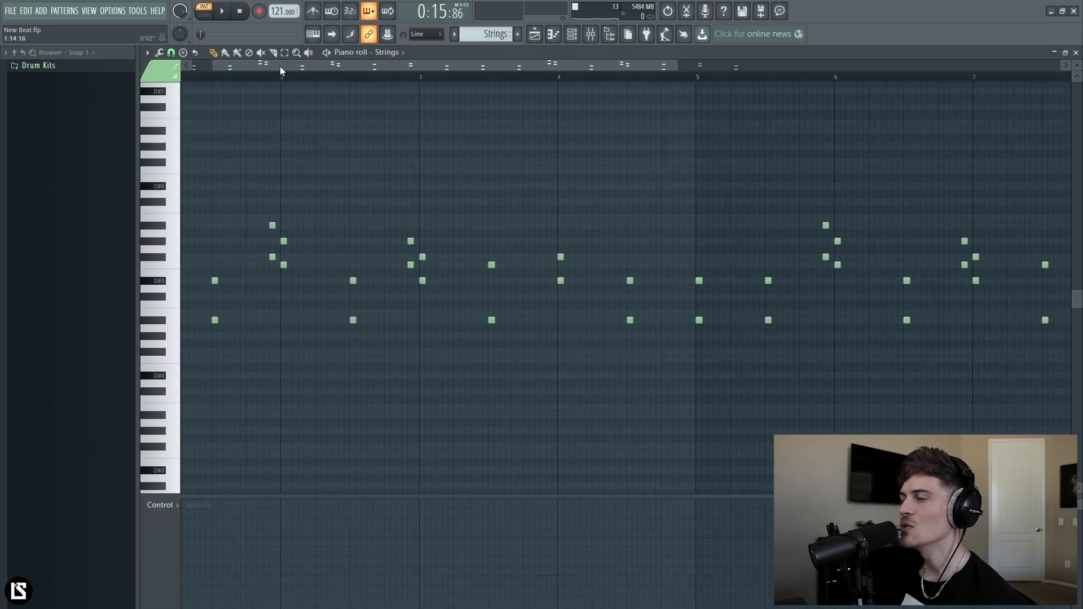
{"action": "scroll", "coordinate": [280, 70], "scroll_direction": "up", "scroll_amount": 2}
{"action": "left_click_drag", "start_coordinate": [1077, 65], "coordinate": [459, 198]}
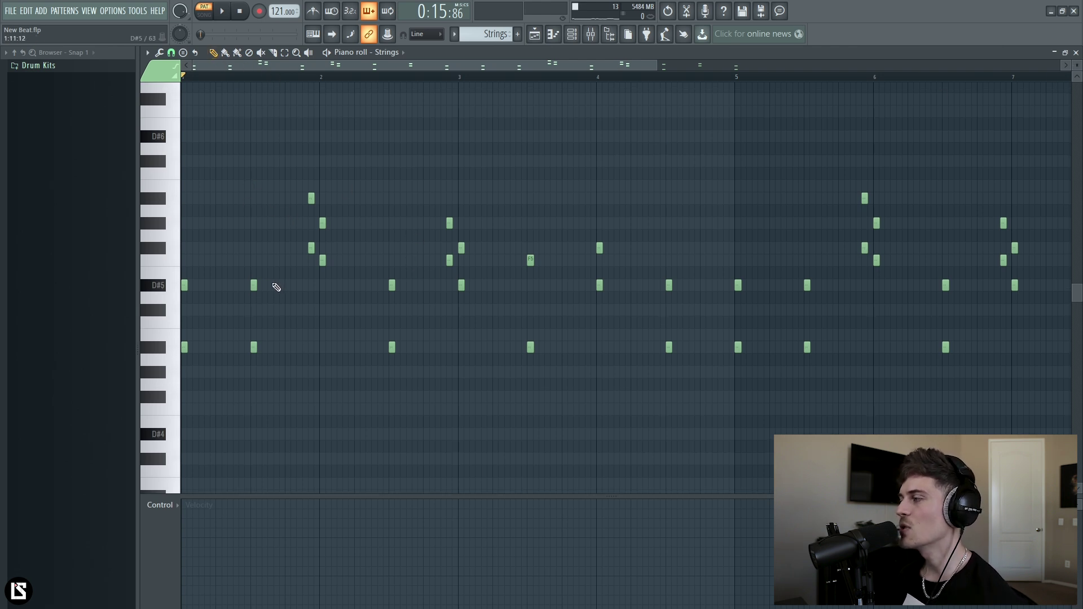
{"action": "key", "text": "space"}
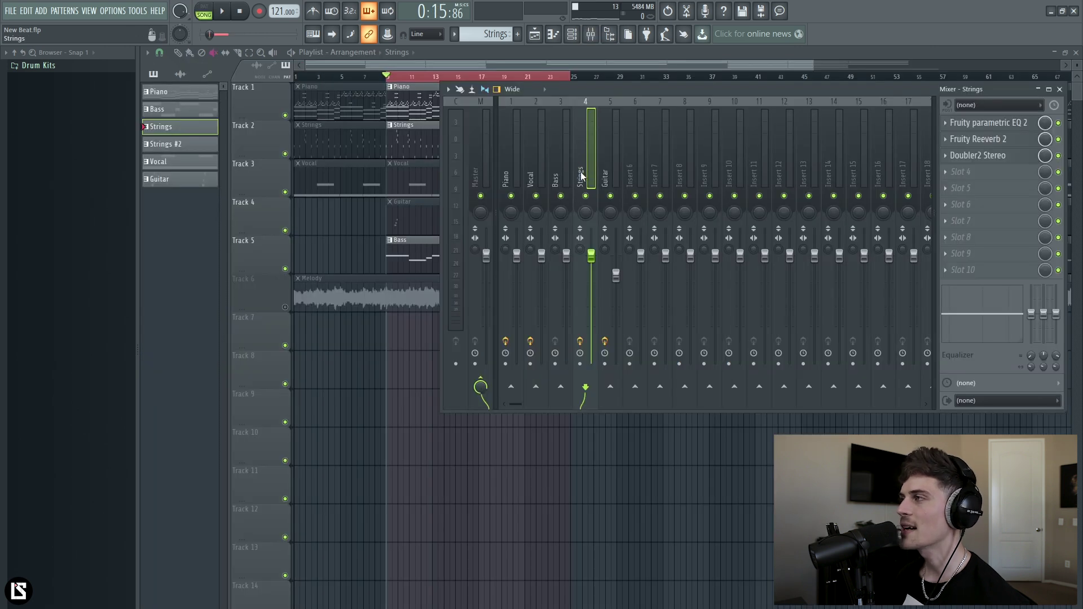
Step: Check the EQ and reverb settings on the Strings mixer track
{"action": "left_click", "coordinate": [984, 123]}
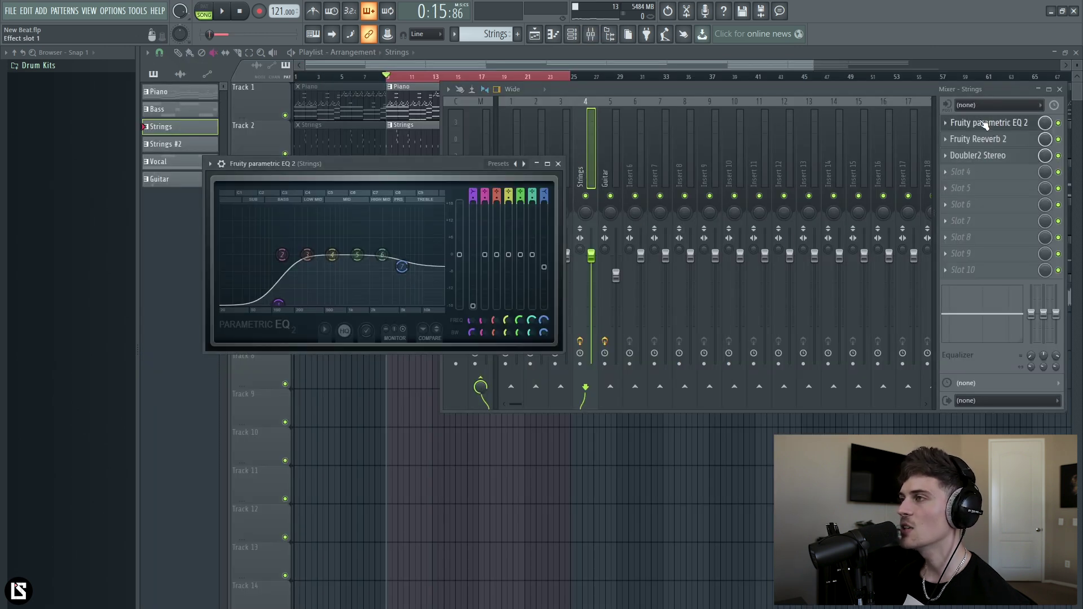
{"action": "left_click", "coordinate": [977, 138]}
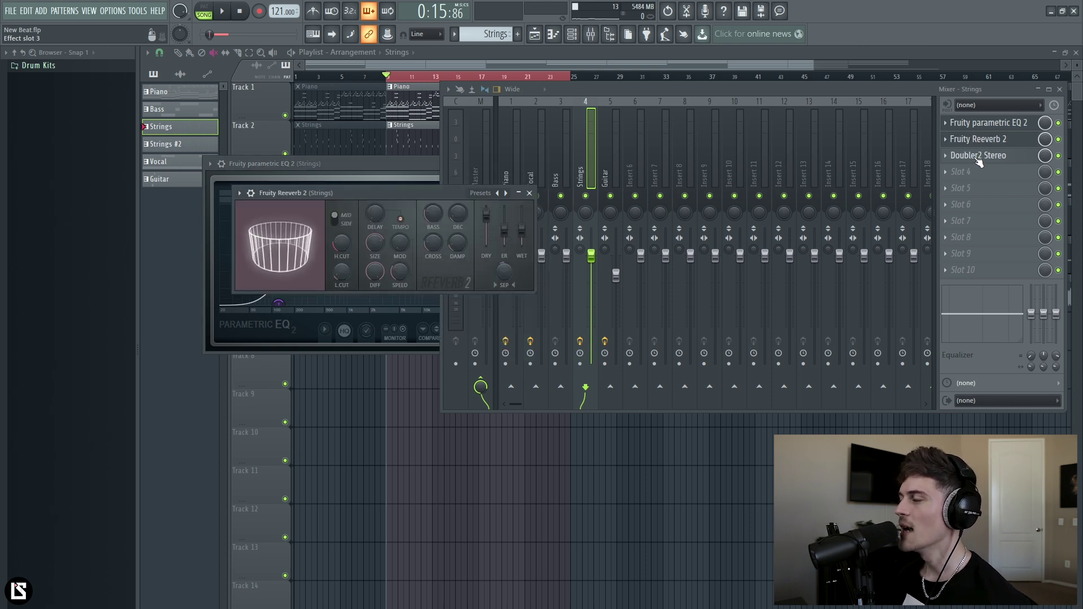
{"action": "left_click", "coordinate": [529, 194]}
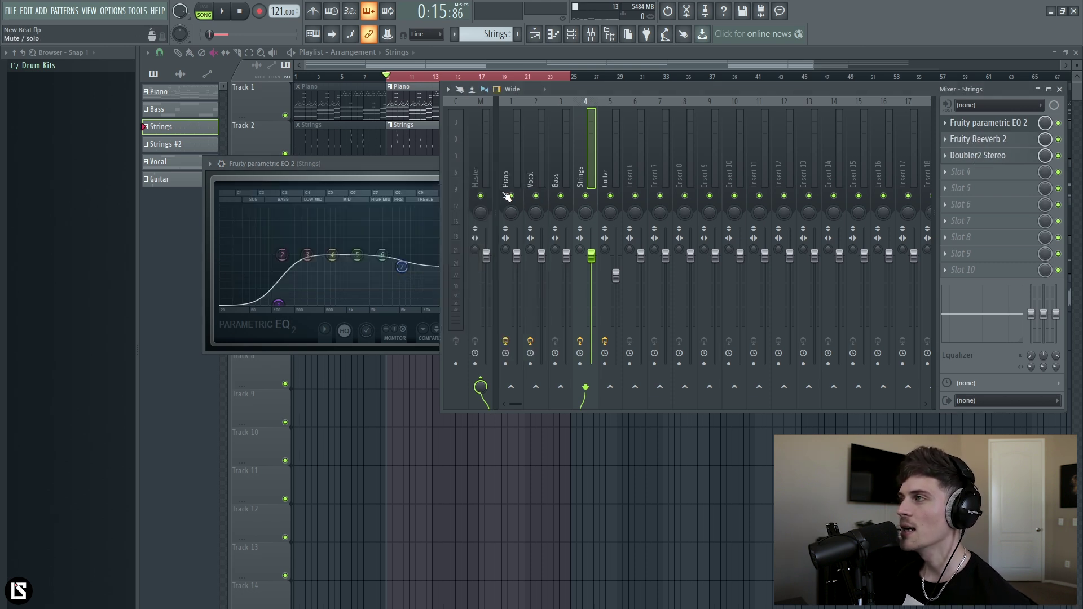
Step: Check the Piano track's reverb, then unmute both Vocal clips on Track 3
{"action": "left_click", "coordinate": [508, 158]}
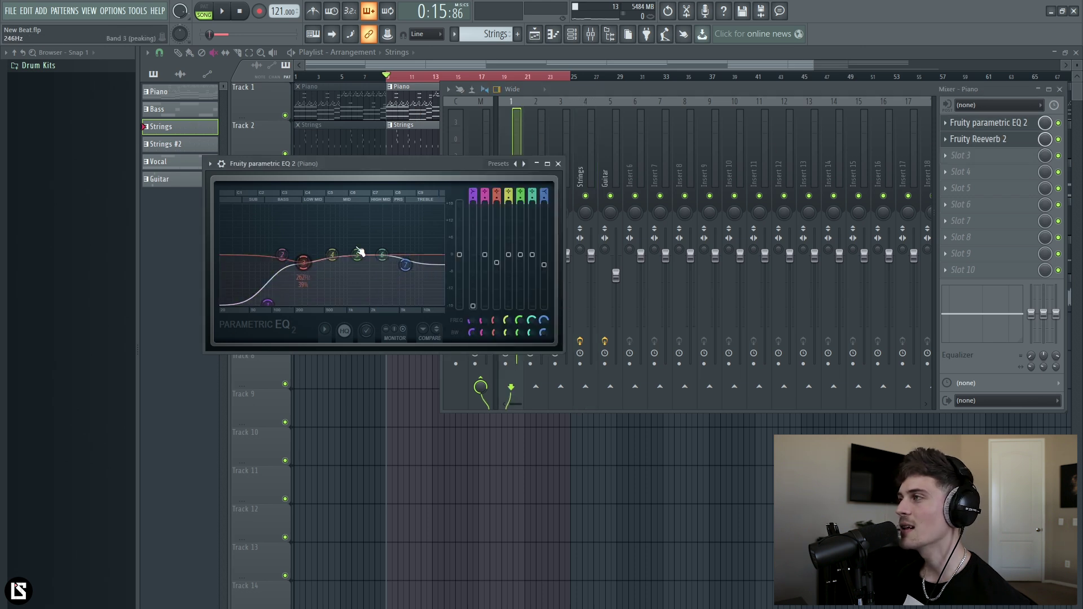
{"action": "left_click", "coordinate": [986, 141]}
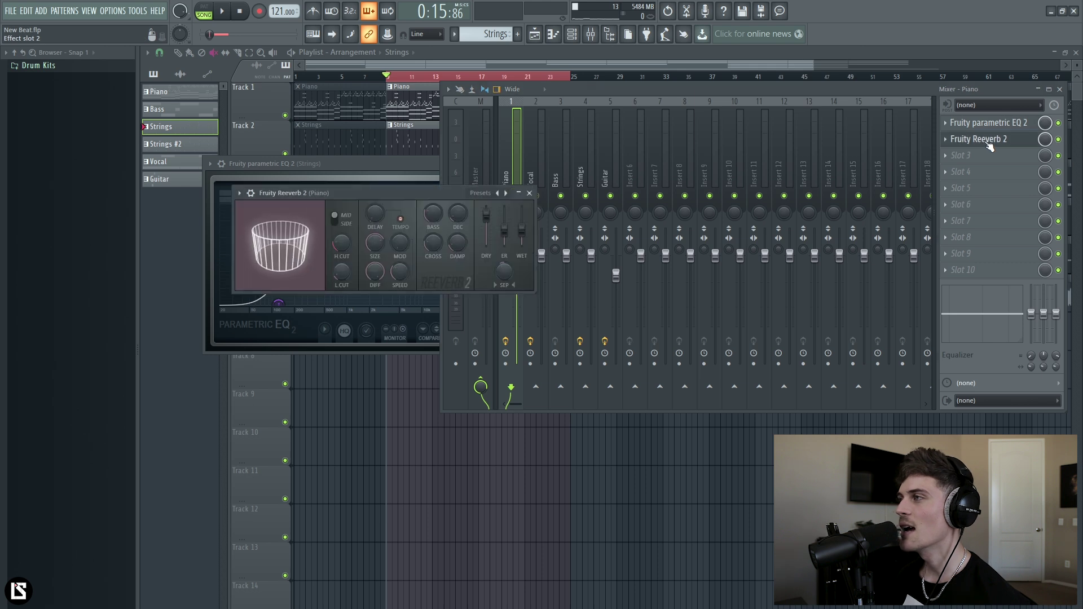
{"action": "left_click", "coordinate": [222, 54]}
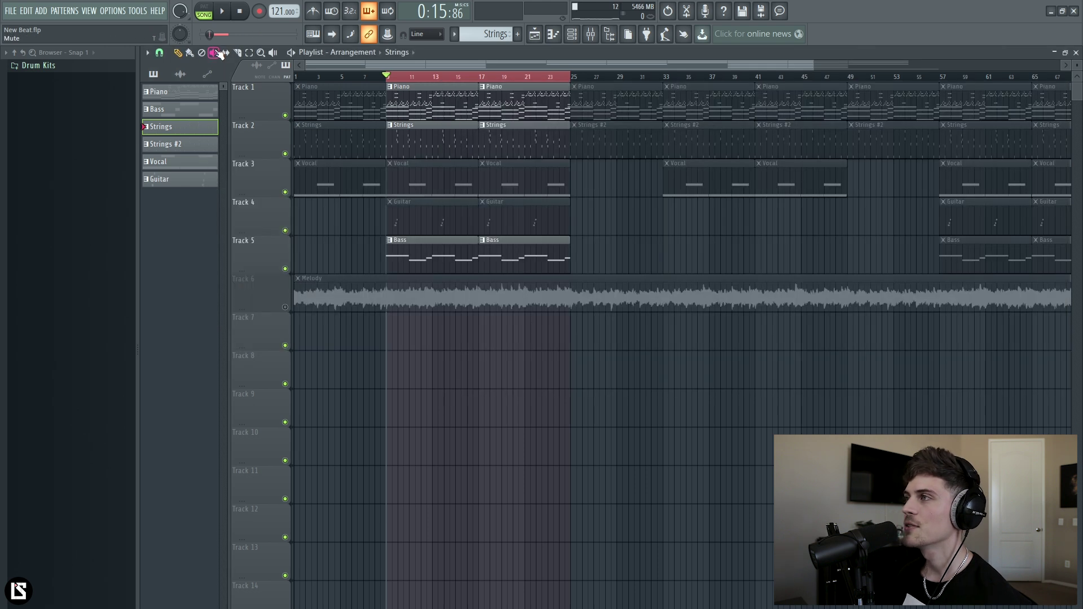
{"action": "left_click", "coordinate": [427, 179]}
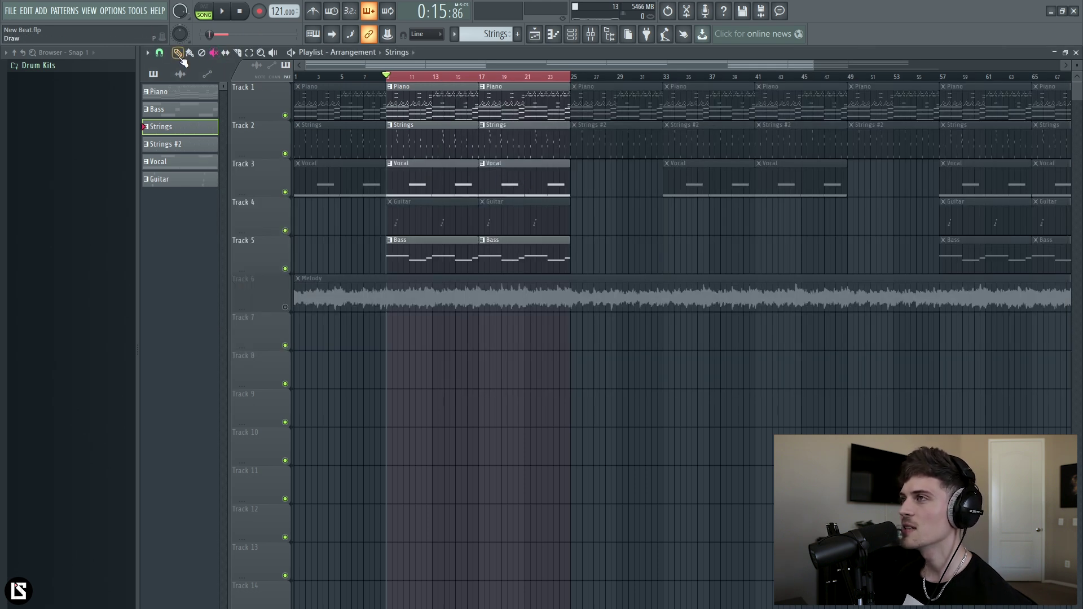
Step: Inspect the Vocal clip's notes and its sampler instrument settings
{"action": "double_click", "coordinate": [170, 163]}
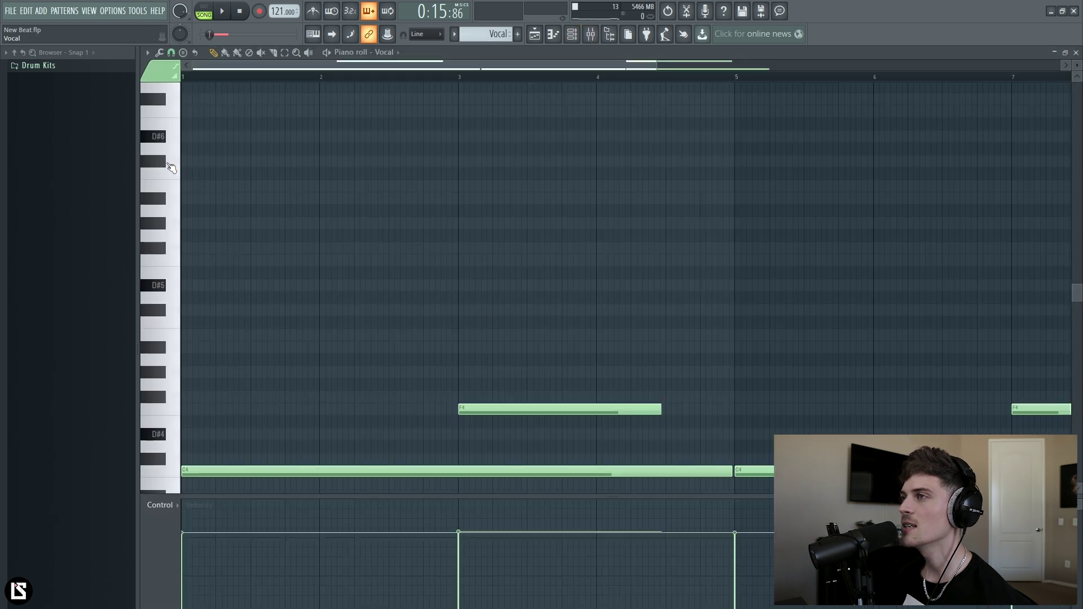
{"action": "left_click", "coordinate": [572, 34]}
{"action": "left_click", "coordinate": [314, 274]}
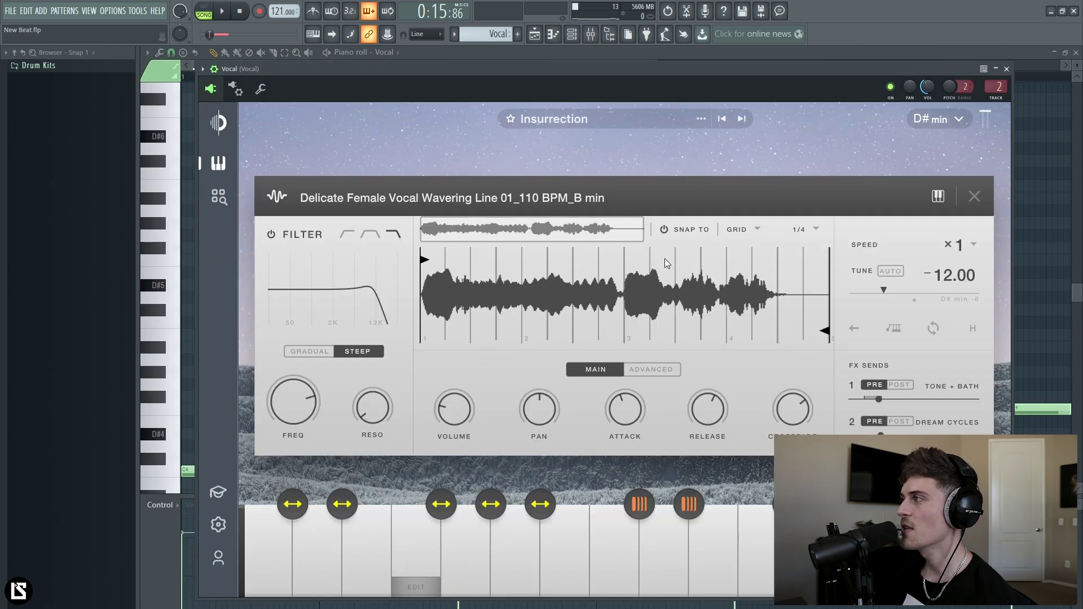
{"action": "left_click", "coordinate": [1007, 69]}
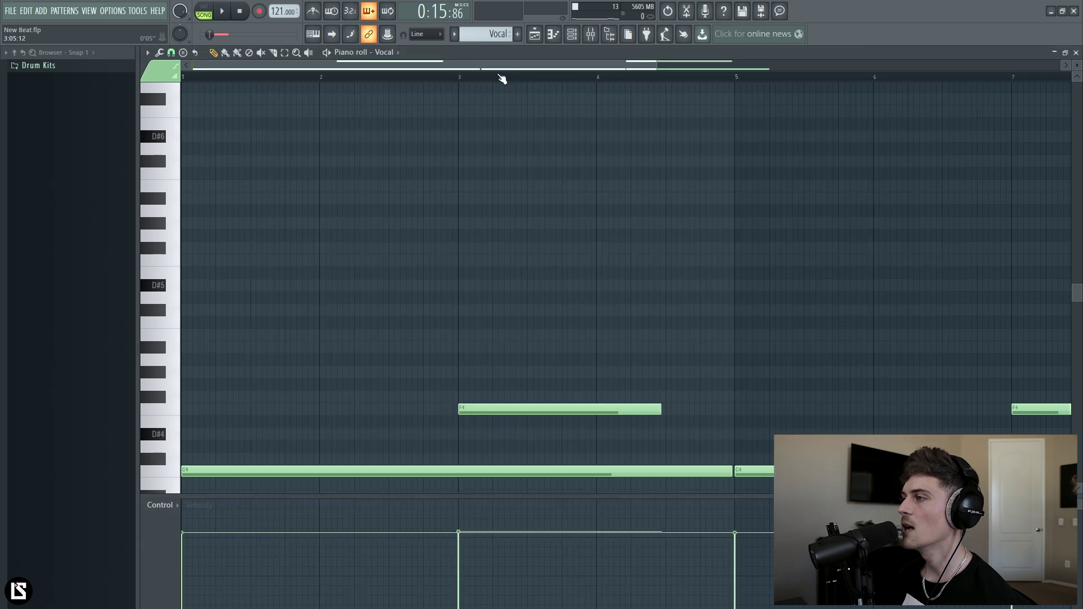
{"action": "scroll", "coordinate": [501, 77], "scroll_direction": "down", "scroll_amount": 2}
{"action": "scroll", "coordinate": [514, 116], "scroll_direction": "down", "scroll_amount": 3}
{"action": "scroll", "coordinate": [529, 180], "scroll_direction": "down", "scroll_amount": 4}
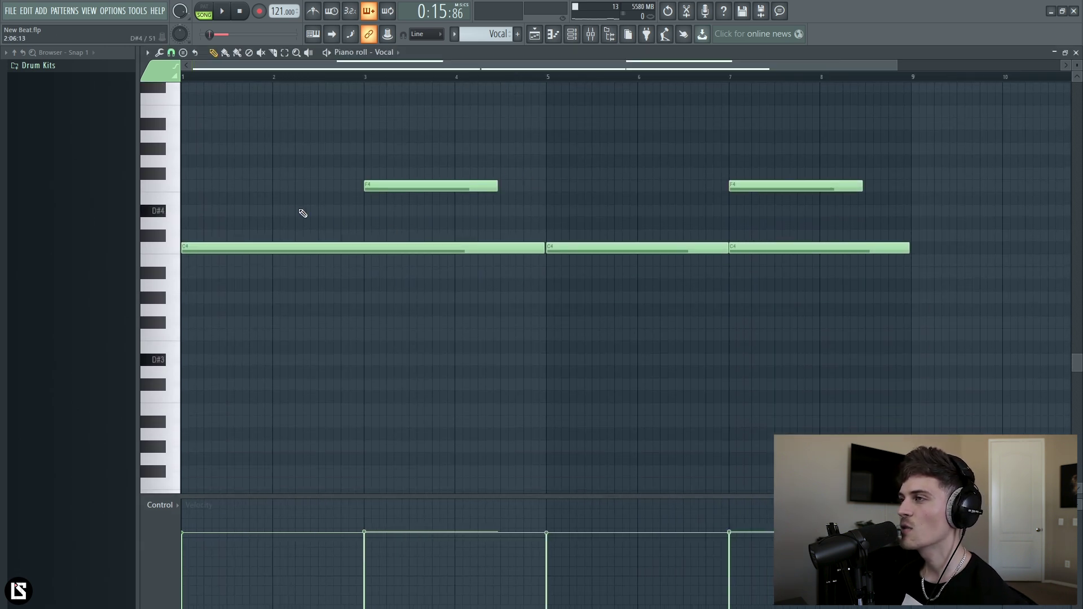
{"action": "left_click_drag", "start_coordinate": [285, 210], "coordinate": [852, 327]}
{"action": "scroll", "coordinate": [617, 381], "scroll_direction": "up", "scroll_amount": 1}
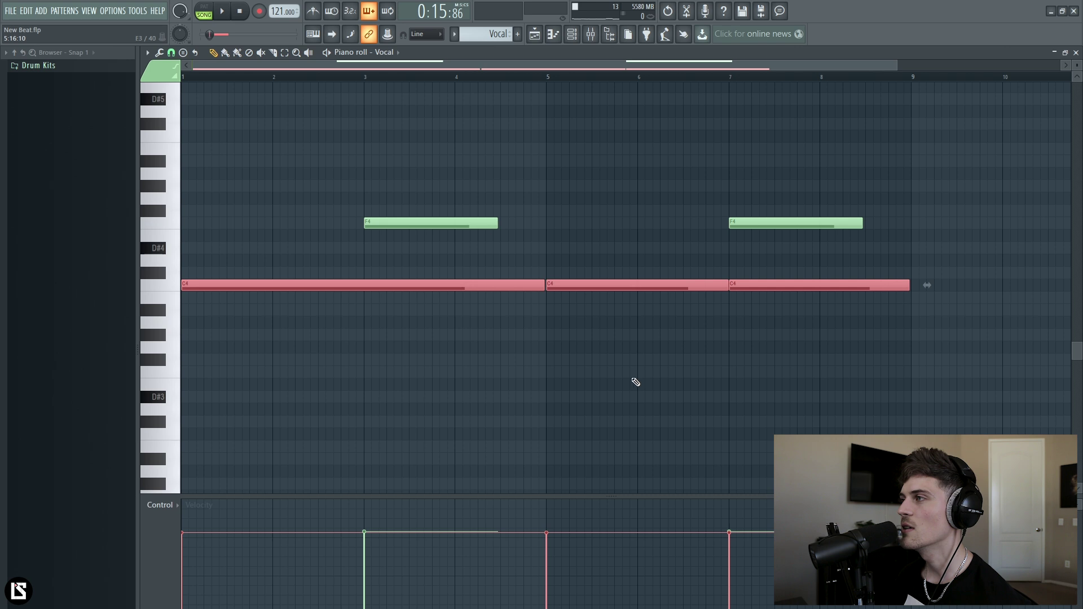
{"action": "left_click_drag", "start_coordinate": [361, 162], "coordinate": [771, 229]}
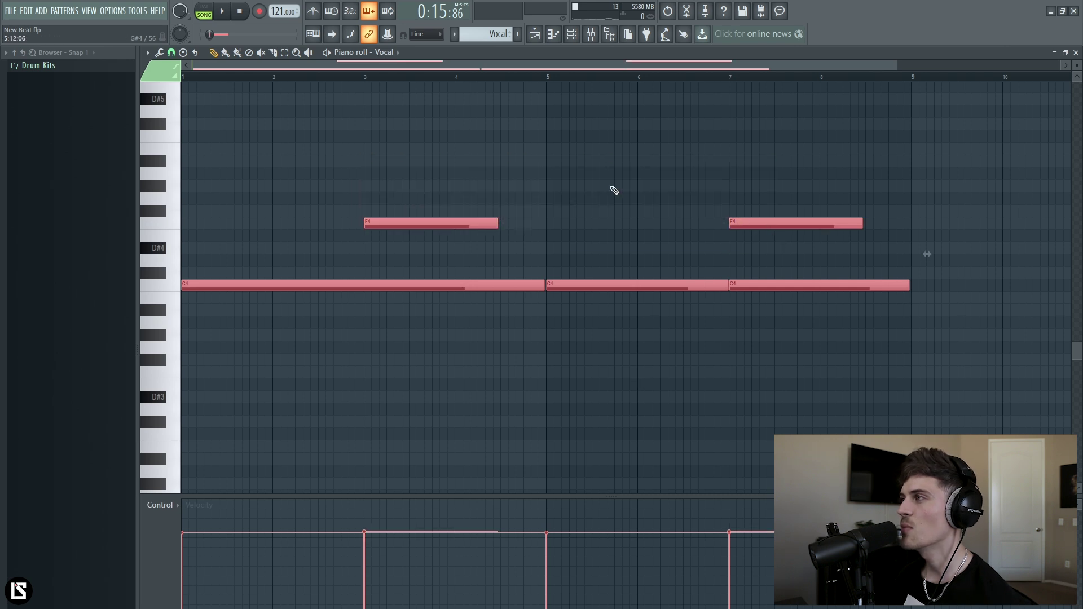
{"action": "key", "text": "ctrl+d"}
Step: Solo the Vocal track, play it back, then unsolo it
{"action": "left_click", "coordinate": [534, 35]}
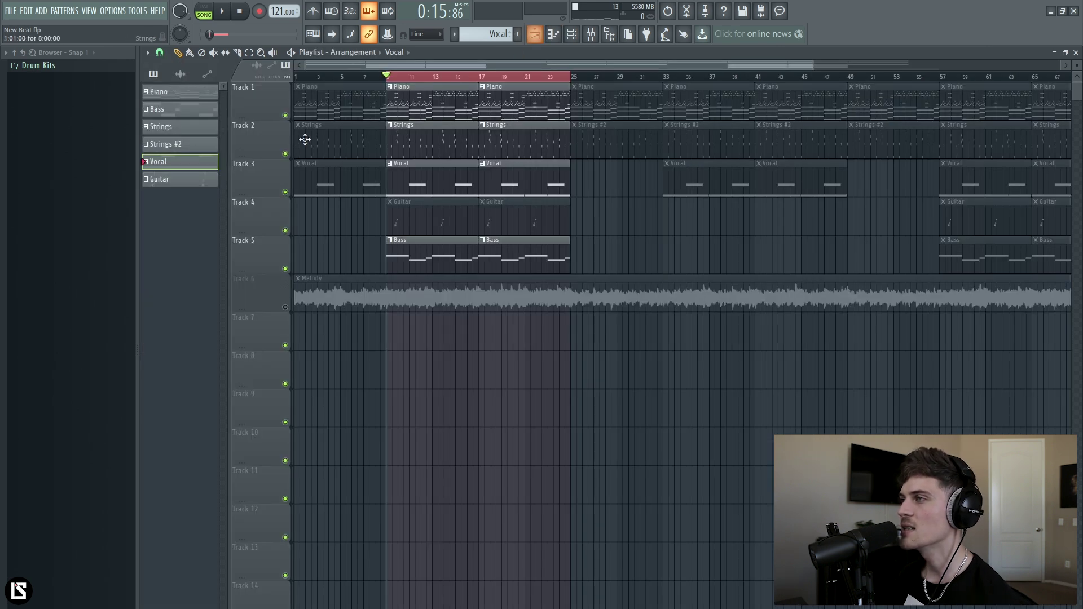
{"action": "right_click", "coordinate": [286, 192]}
{"action": "key", "text": "space"}
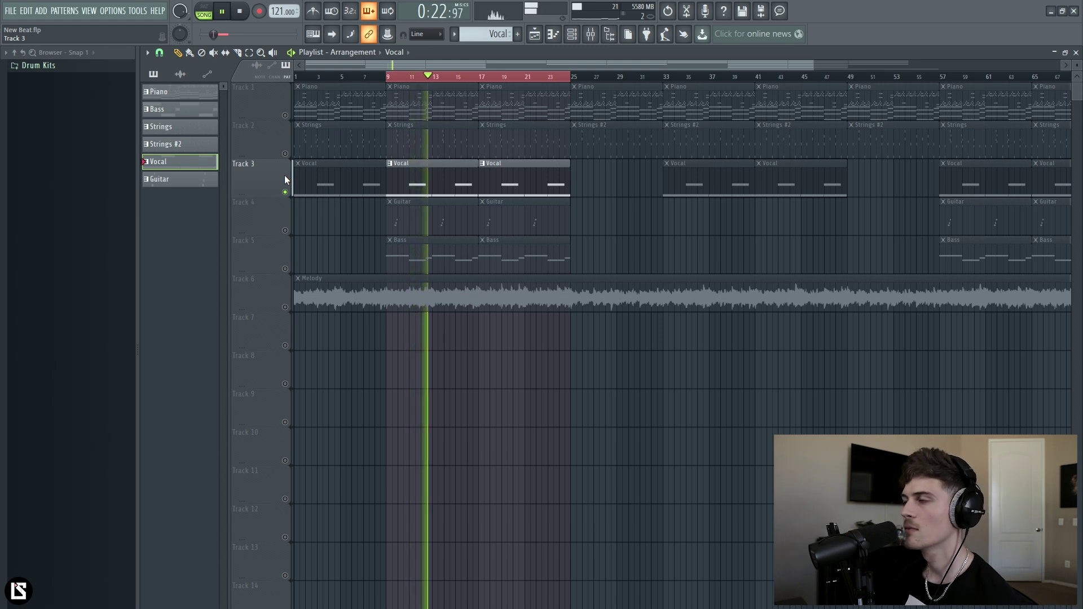
{"action": "key", "text": "space"}
{"action": "left_click", "coordinate": [284, 192], "text": "ctrl"}
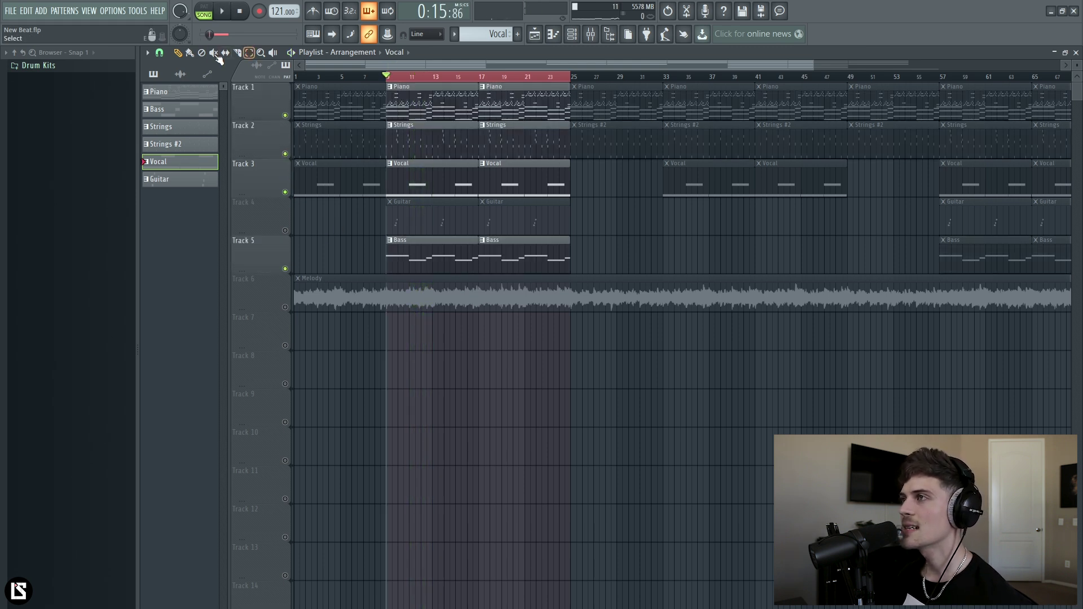
Step: Unmute Track 4 and bring up the Guitar pattern's notes
{"action": "left_click", "coordinate": [285, 231]}
{"action": "left_click", "coordinate": [425, 229]}
{"action": "key", "text": "F7"}
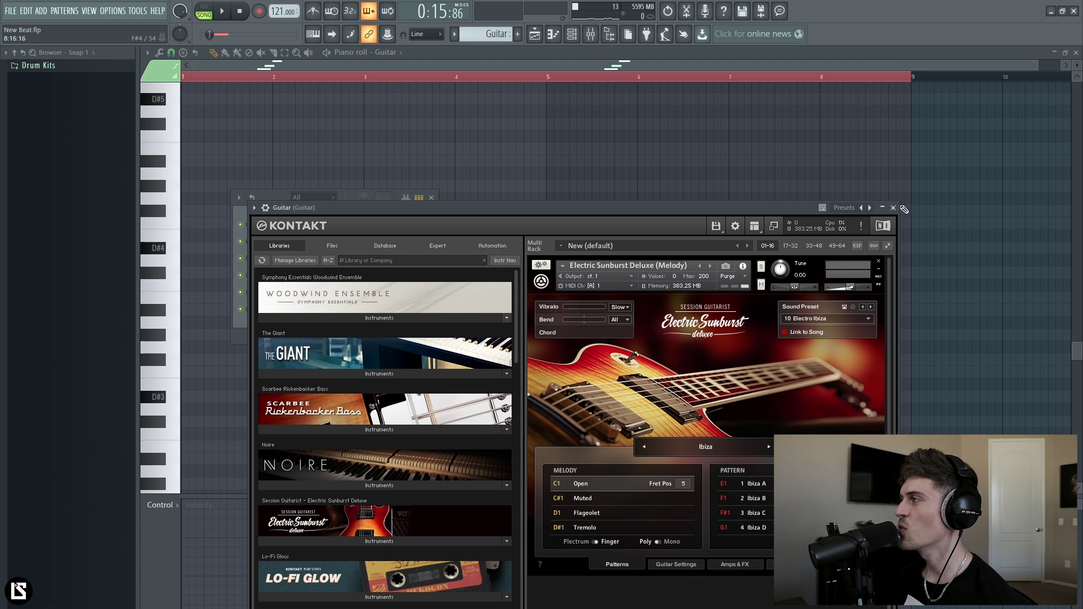
{"action": "left_click", "coordinate": [894, 207]}
{"action": "scroll", "coordinate": [321, 179], "scroll_direction": "up", "scroll_amount": 3}
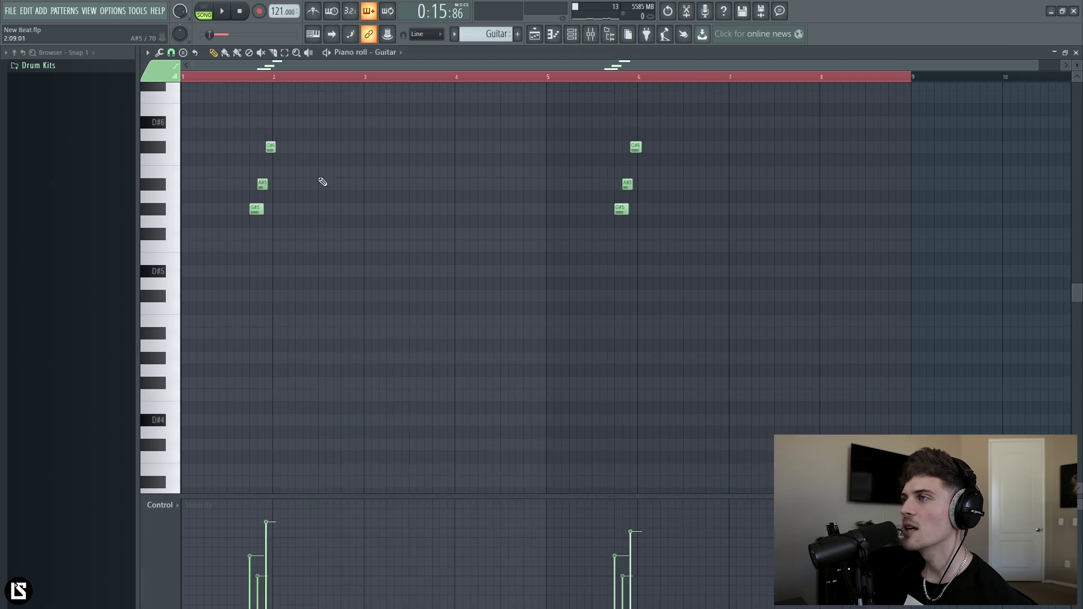
{"action": "scroll", "coordinate": [322, 179], "scroll_direction": "up", "scroll_amount": 3}
{"action": "scroll", "coordinate": [238, 77], "scroll_direction": "up", "scroll_amount": 2}
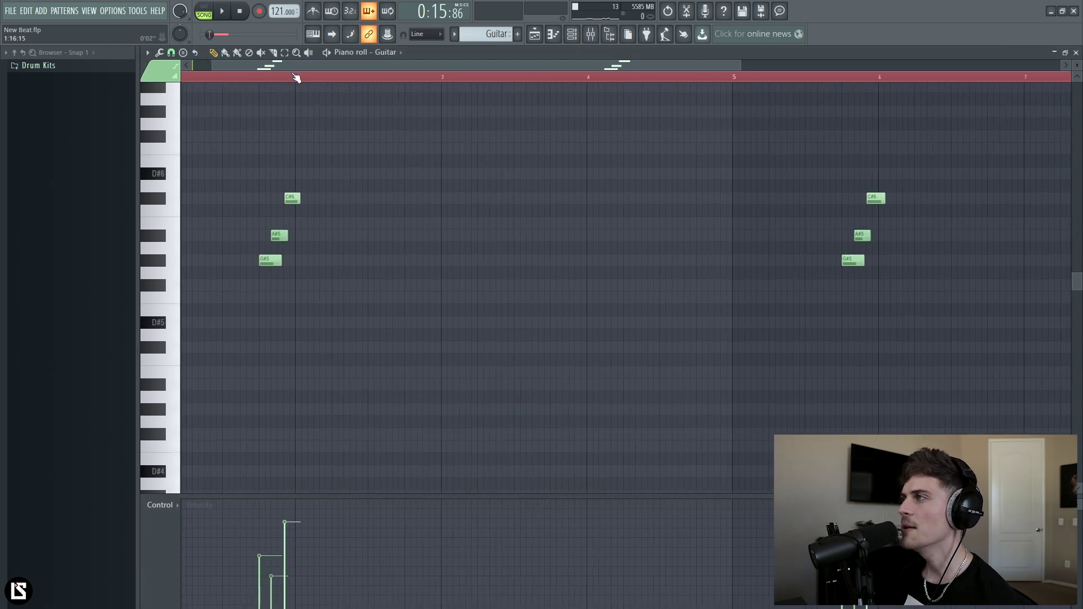
{"action": "scroll", "coordinate": [296, 78], "scroll_direction": "down", "scroll_amount": 1}
Step: Review the Guitar track's EQ, reverb and H-Delay effects, and play its pattern
{"action": "left_click", "coordinate": [590, 35]}
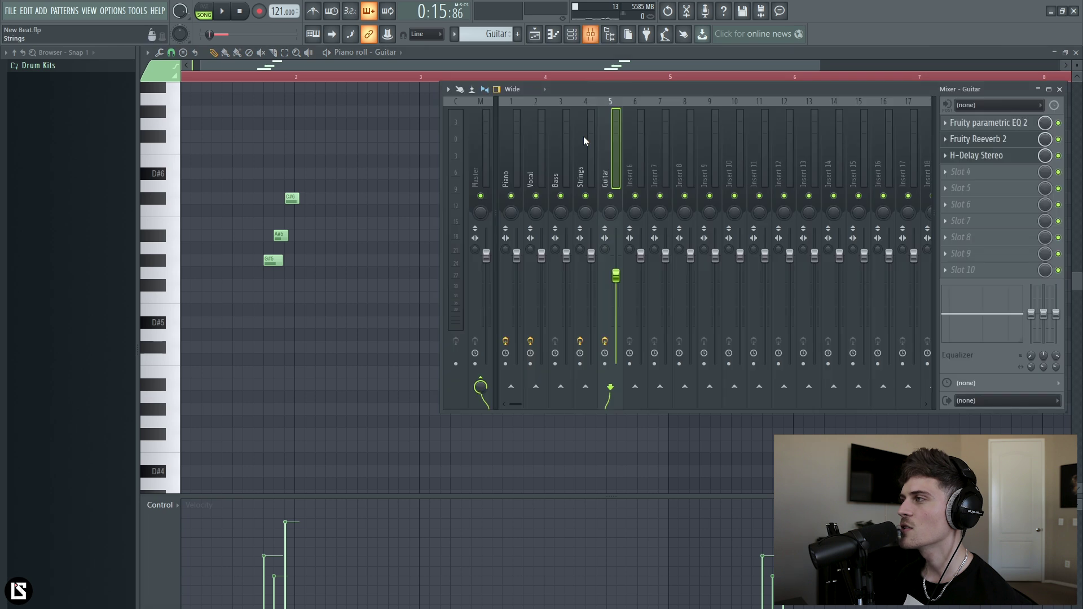
{"action": "left_click", "coordinate": [1000, 126]}
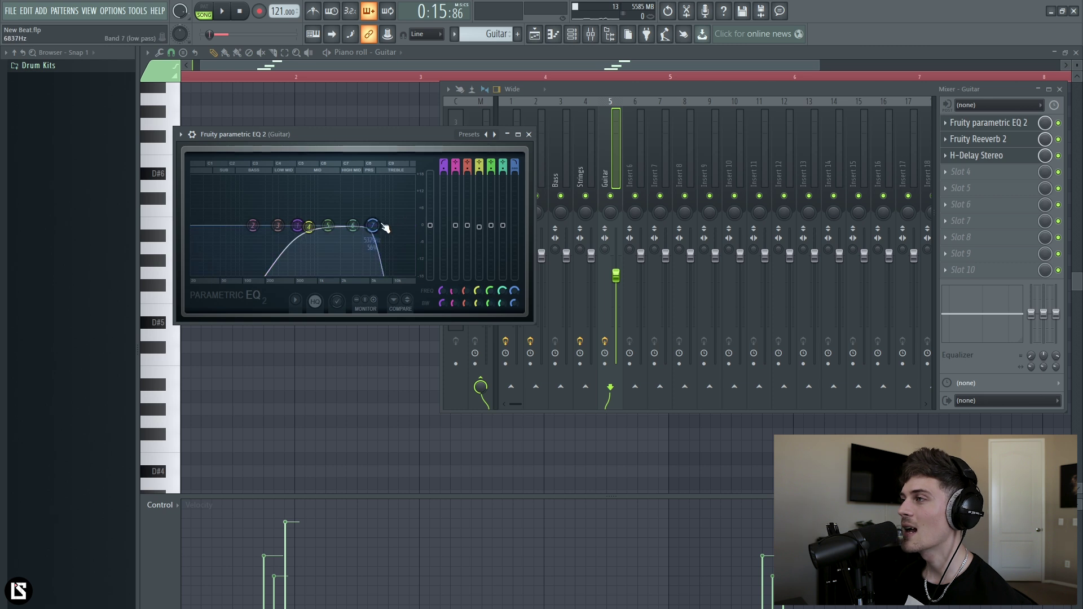
{"action": "left_click", "coordinate": [1004, 142]}
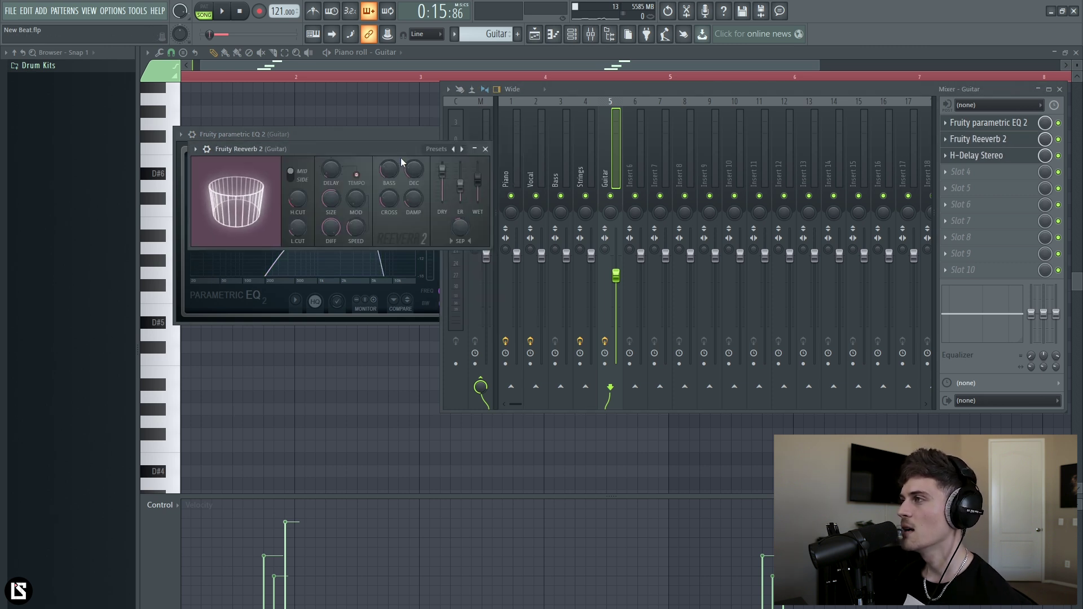
{"action": "left_click", "coordinate": [1004, 160]}
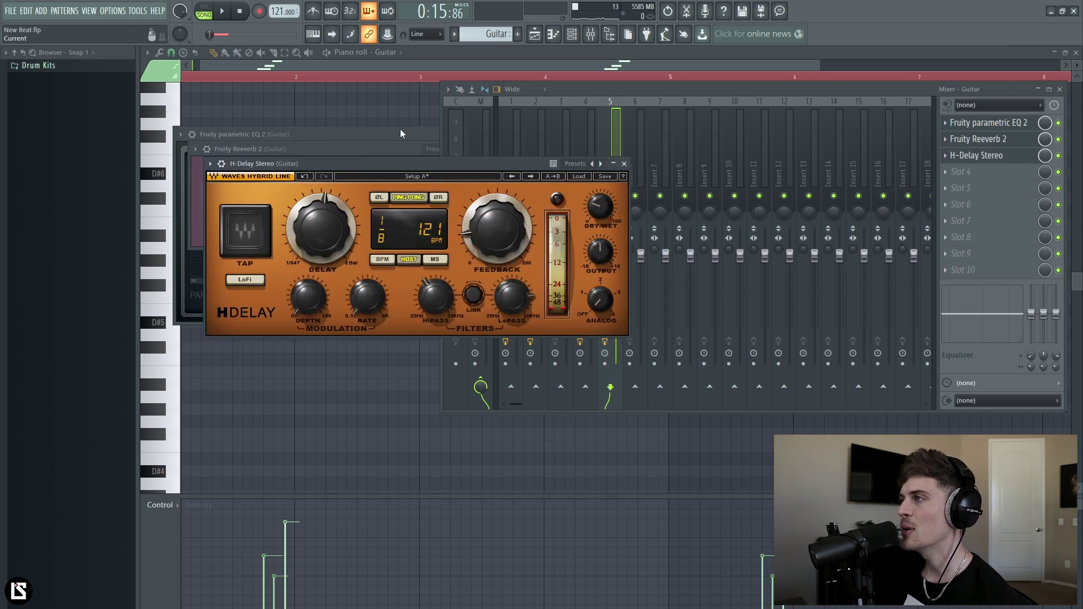
{"action": "key", "text": "F12"}
{"action": "left_click_drag", "start_coordinate": [328, 71], "coordinate": [201, 18]}
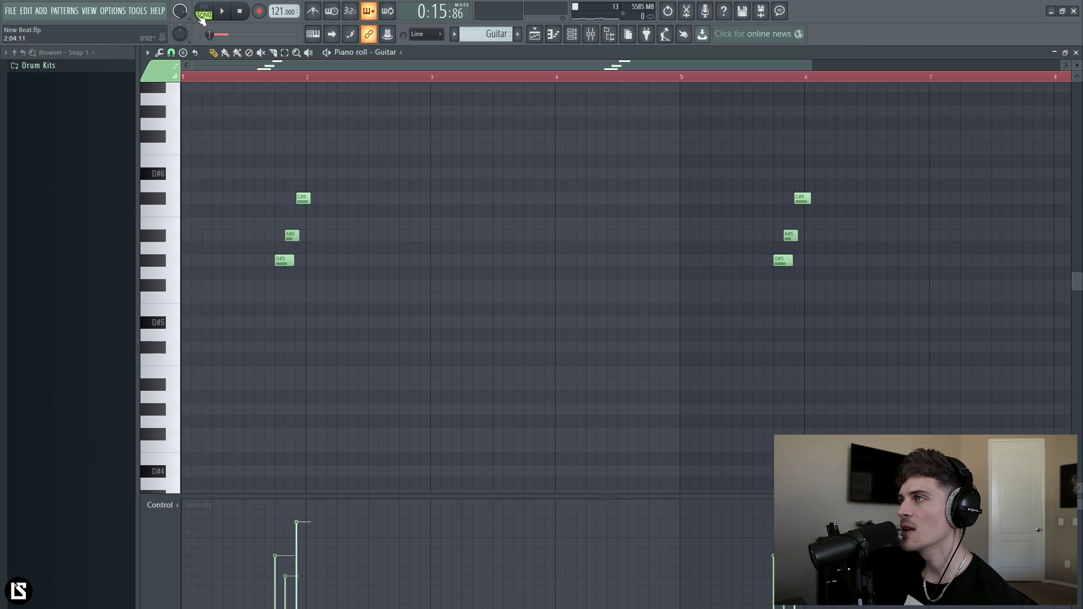
{"action": "left_click", "coordinate": [213, 11]}
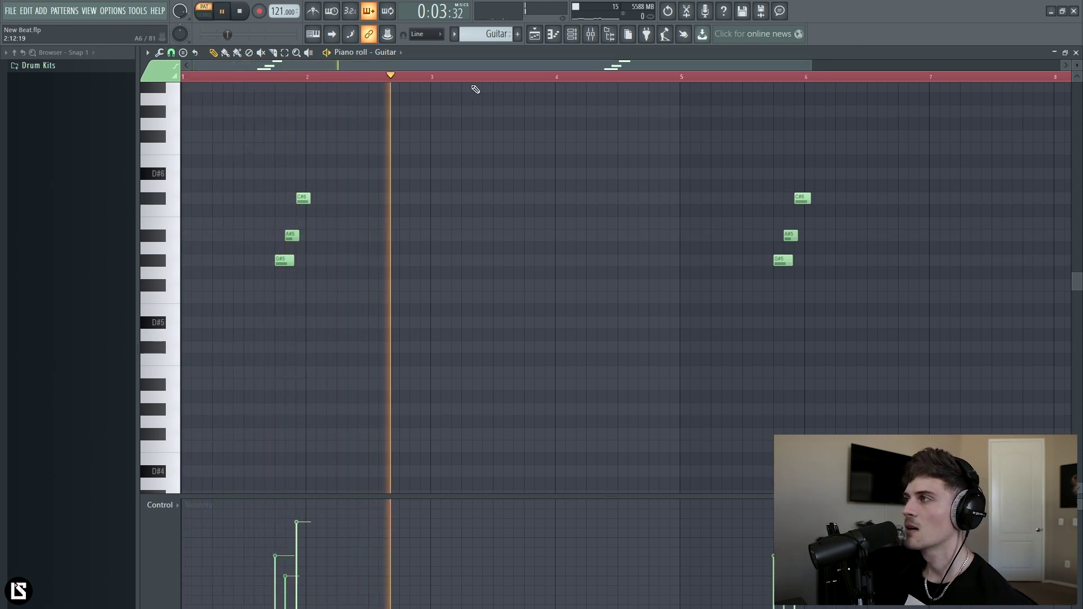
{"action": "key", "text": "space"}
{"action": "left_click", "coordinate": [534, 33]}
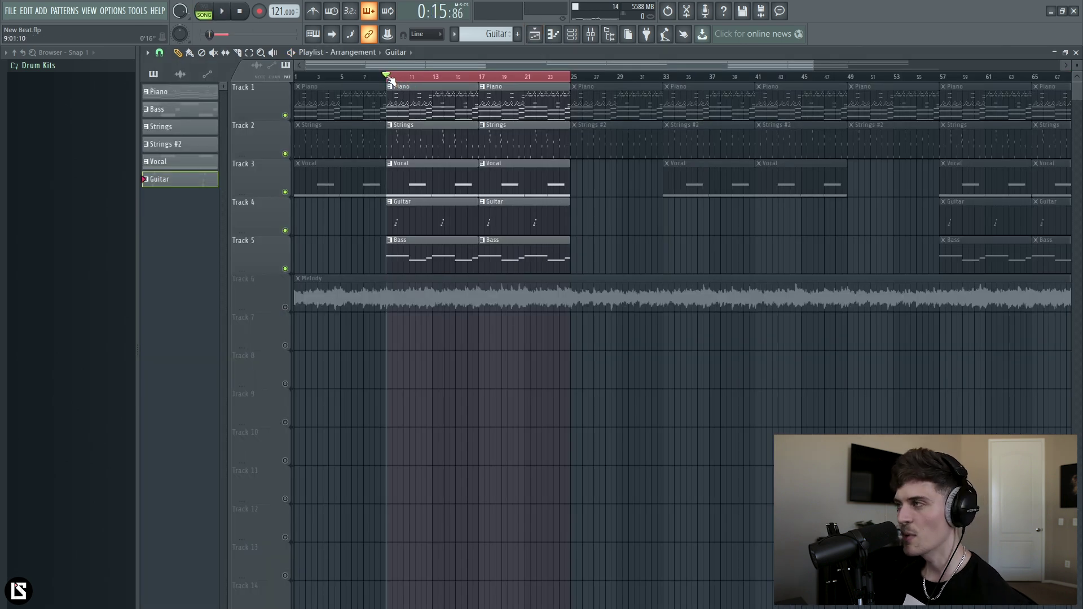
{"action": "scroll", "coordinate": [497, 305], "scroll_direction": "down", "scroll_amount": 3}
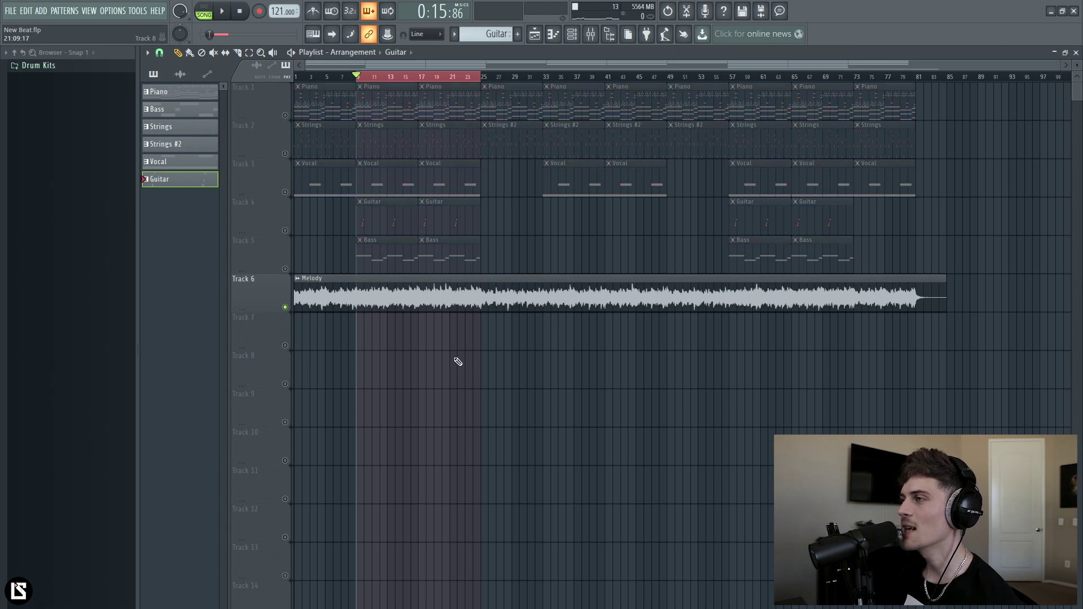
Step: Play back the arrangement, then create empty Pattern 7 and show its channels
{"action": "key", "text": "space"}
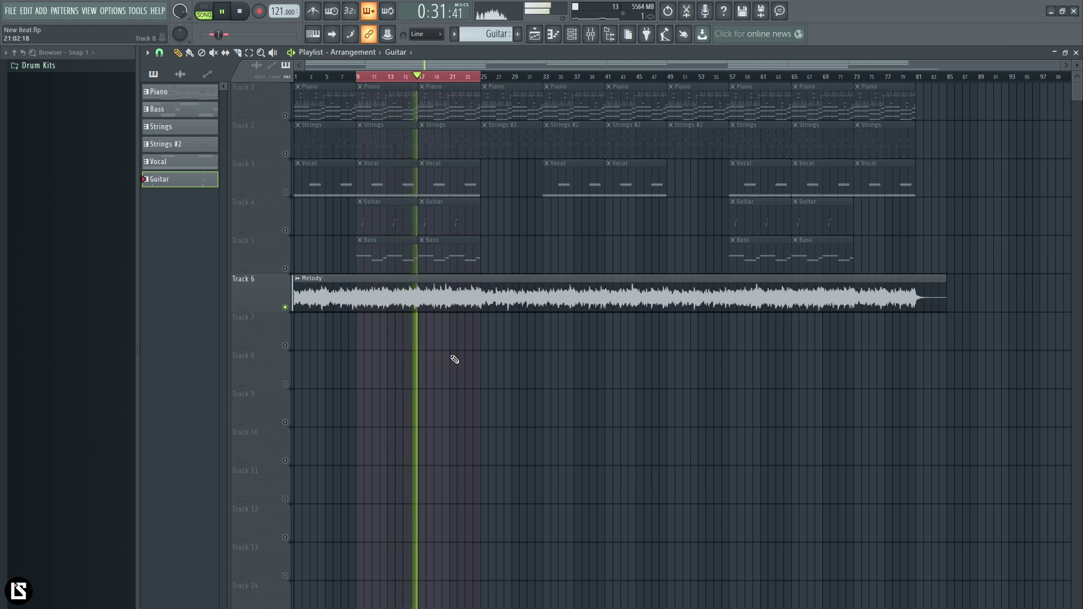
{"action": "key", "text": "space"}
{"action": "key", "text": "F4"}
{"action": "key", "text": "F6"}
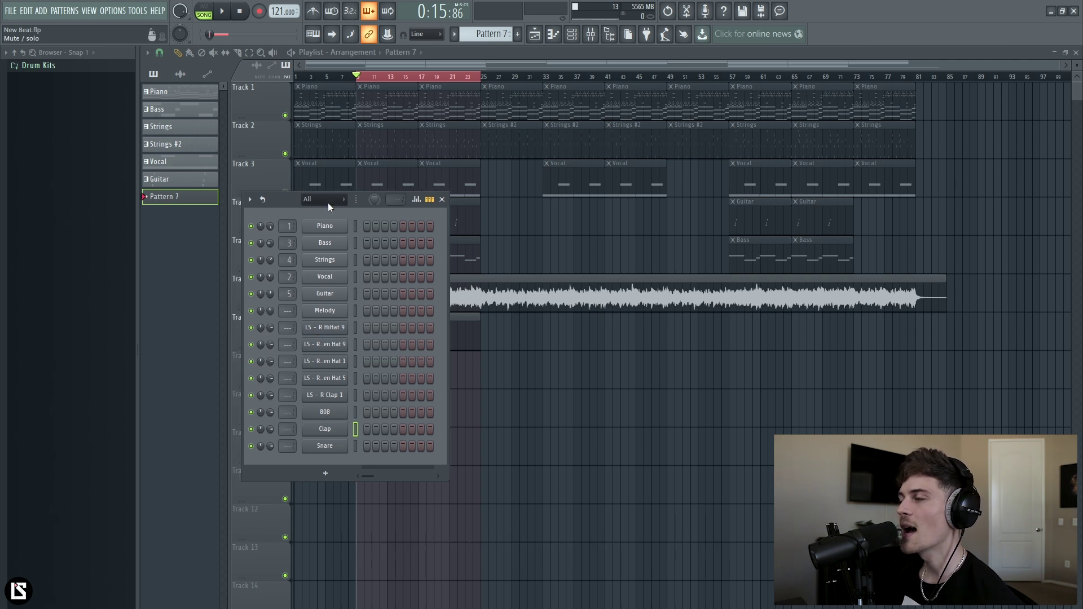
Step: Move the channel rack aside and bring up the LS - R HiHat 9 channel's options
{"action": "left_click_drag", "start_coordinate": [327, 203], "coordinate": [542, 218]}
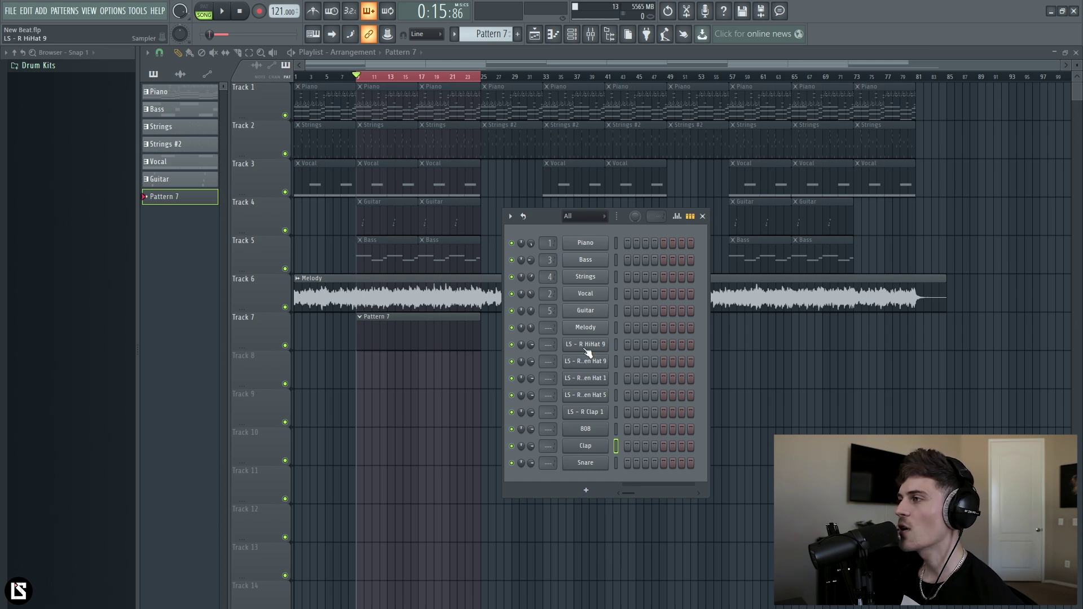
{"action": "scroll", "coordinate": [359, 79], "scroll_direction": "up", "scroll_amount": 5}
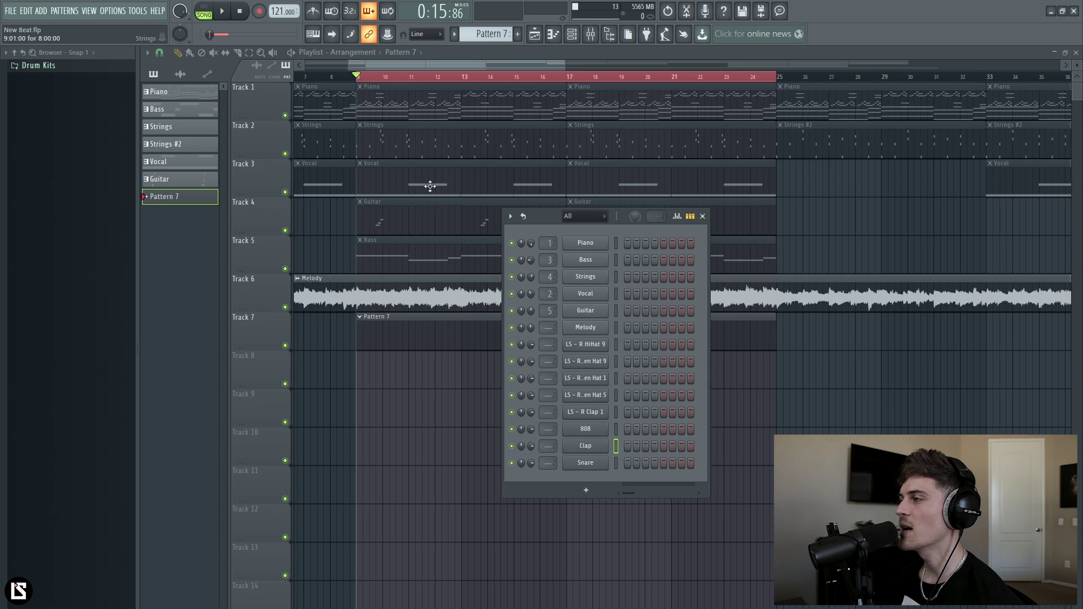
{"action": "right_click", "coordinate": [587, 345]}
Step: Open LS - R HiHat 9 in the piano roll with Line snap and add a C5 fill note
{"action": "left_click", "coordinate": [643, 346]}
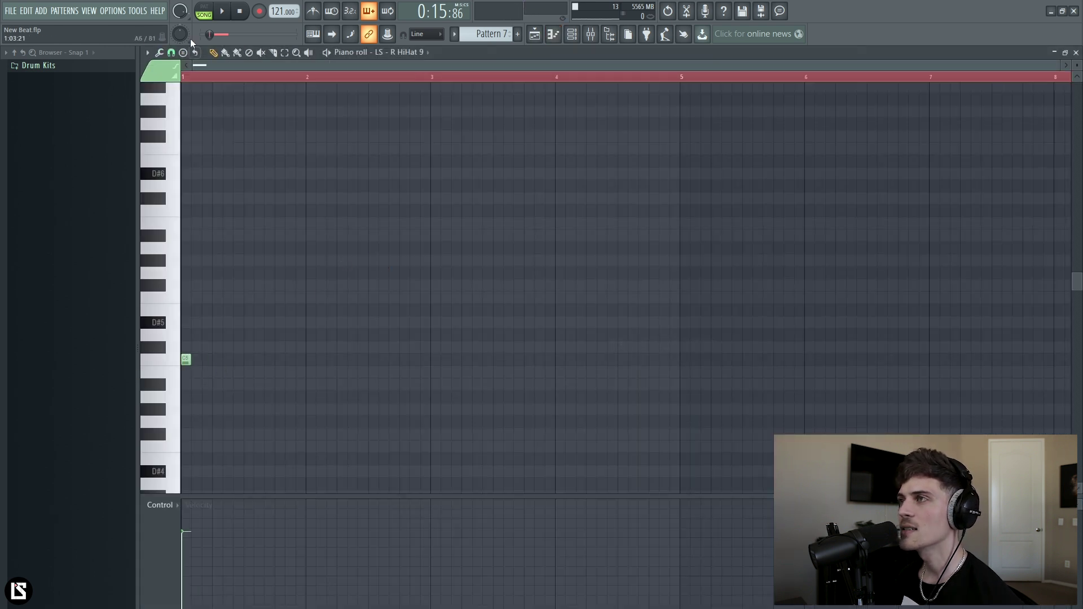
{"action": "left_click", "coordinate": [172, 52]}
{"action": "left_click", "coordinate": [206, 79]}
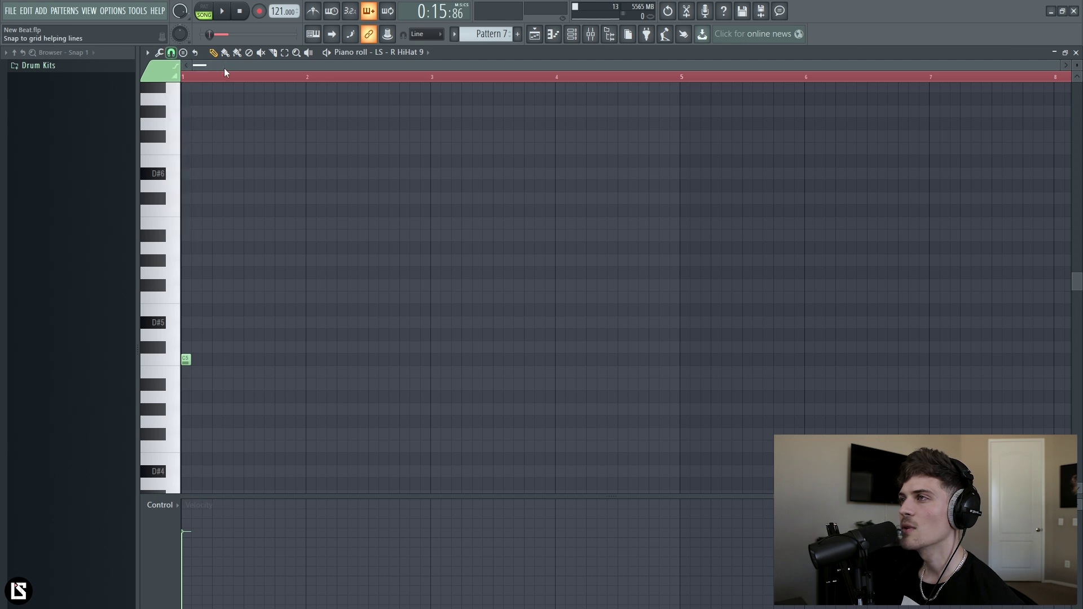
{"action": "scroll", "coordinate": [222, 76], "scroll_direction": "up", "scroll_amount": 2}
{"action": "scroll", "coordinate": [227, 76], "scroll_direction": "up", "scroll_amount": 2}
{"action": "scroll", "coordinate": [234, 74], "scroll_direction": "up", "scroll_amount": 3}
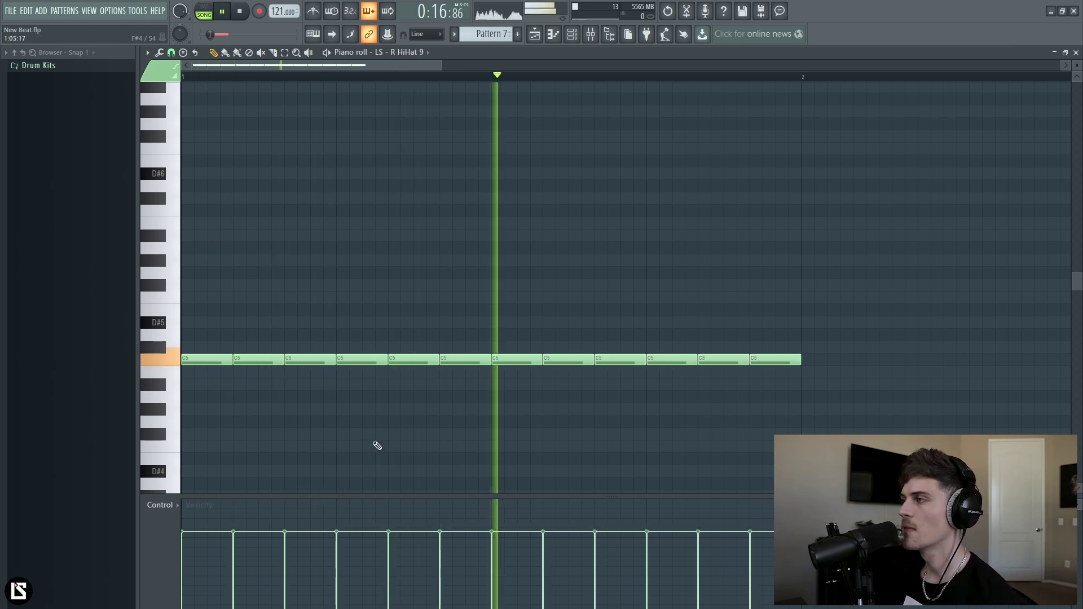
{"action": "key", "text": "space"}
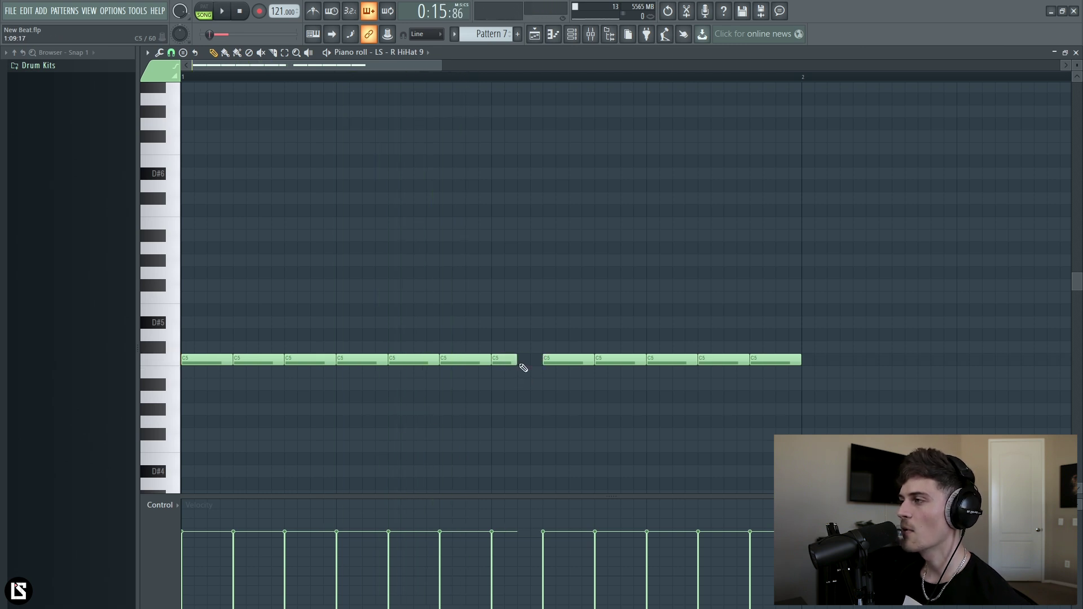
{"action": "left_click", "coordinate": [523, 362]}
{"action": "key", "text": "space"}
{"action": "key", "text": "space"}
{"action": "scroll", "coordinate": [223, 552], "scroll_direction": "down", "scroll_amount": 2}
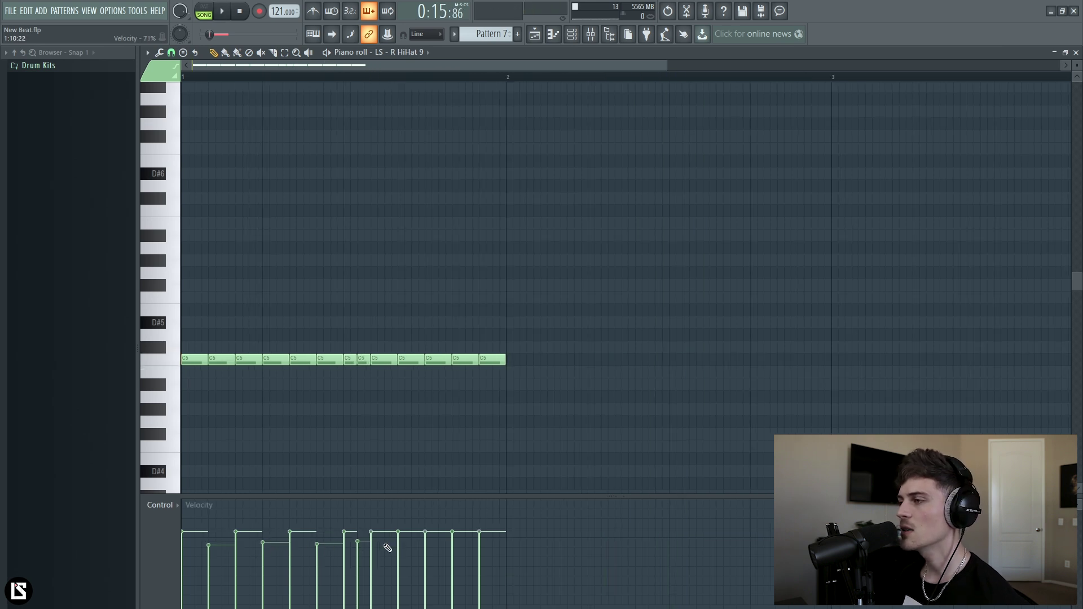
Step: Duplicate the hi-hat roll with Ctrl+B until it spans four bars
{"action": "key", "text": "ctrl+a"}
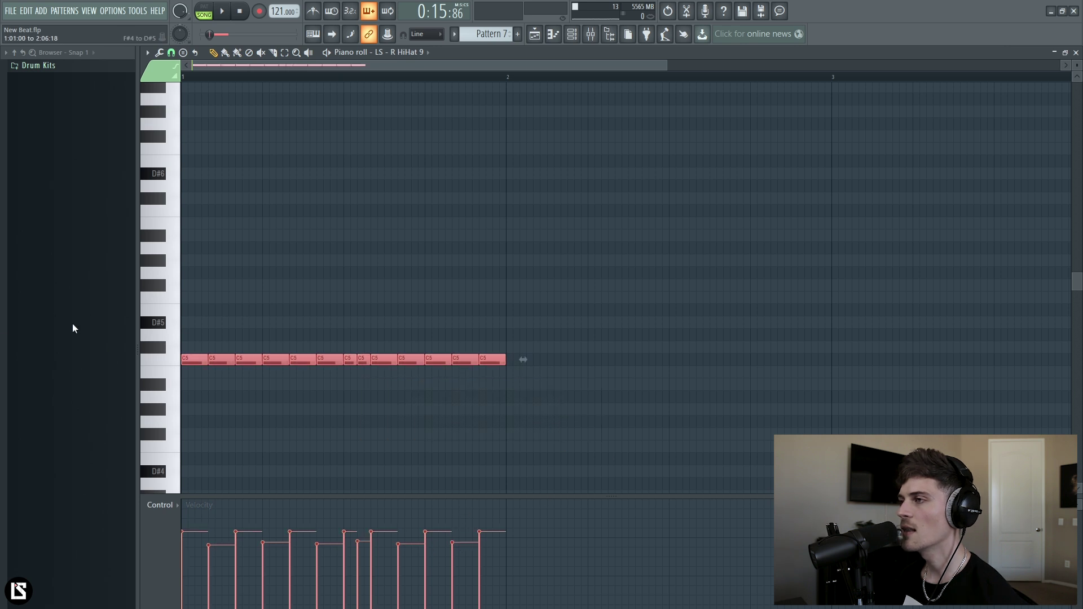
{"action": "key", "text": "ctrl+b"}
{"action": "key", "text": "space"}
{"action": "key", "text": "ctrl+d"}
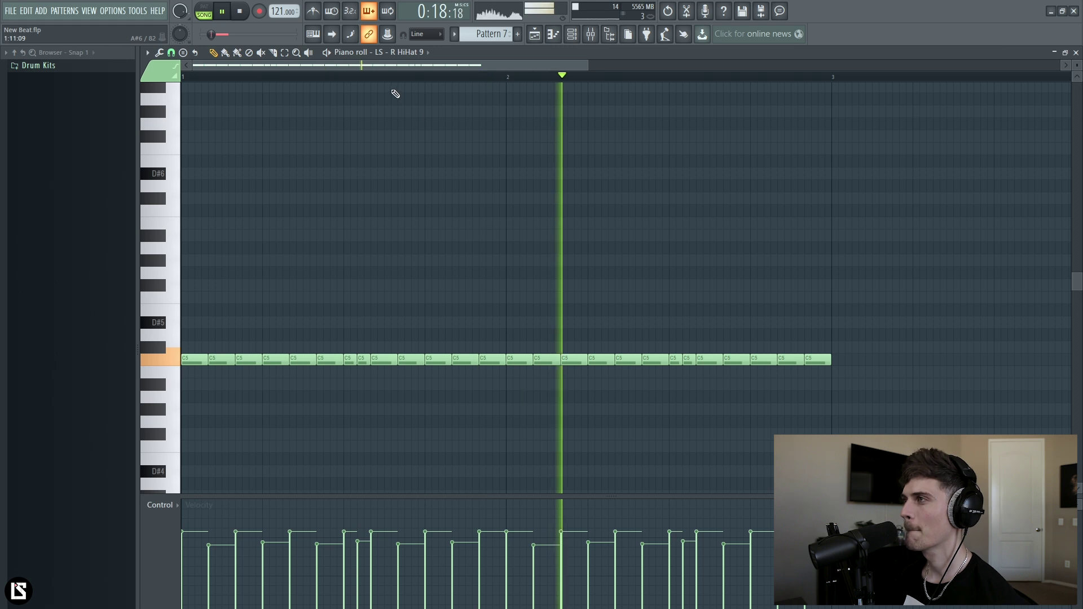
{"action": "scroll", "coordinate": [381, 87], "scroll_direction": "down", "scroll_amount": 2}
{"action": "scroll", "coordinate": [381, 87], "scroll_direction": "down", "scroll_amount": 2}
{"action": "key", "text": "space"}
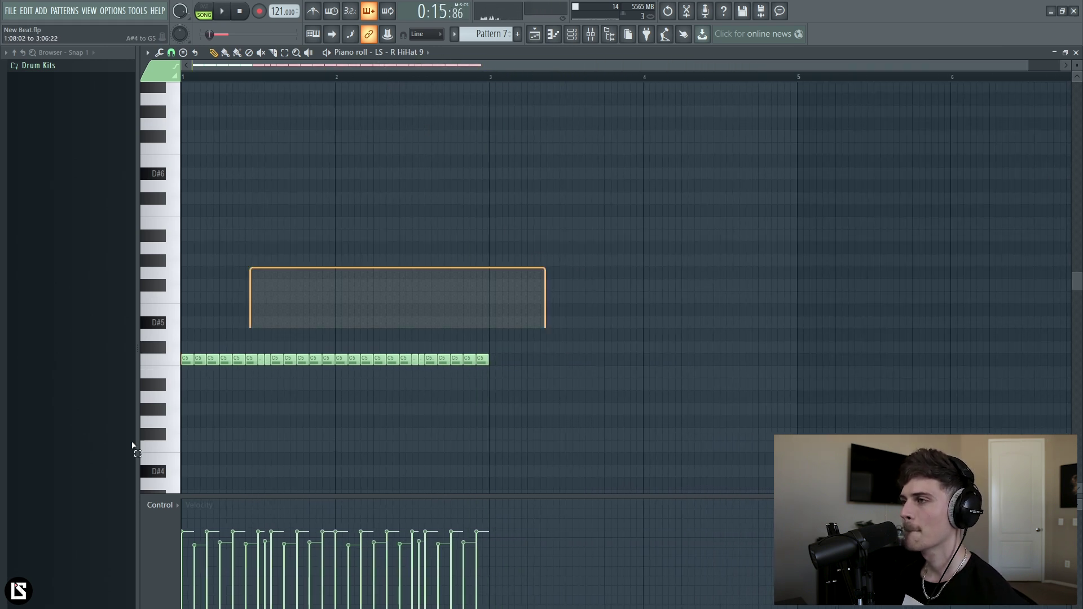
{"action": "key", "text": "ctrl+a"}
{"action": "key", "text": "ctrl+b"}
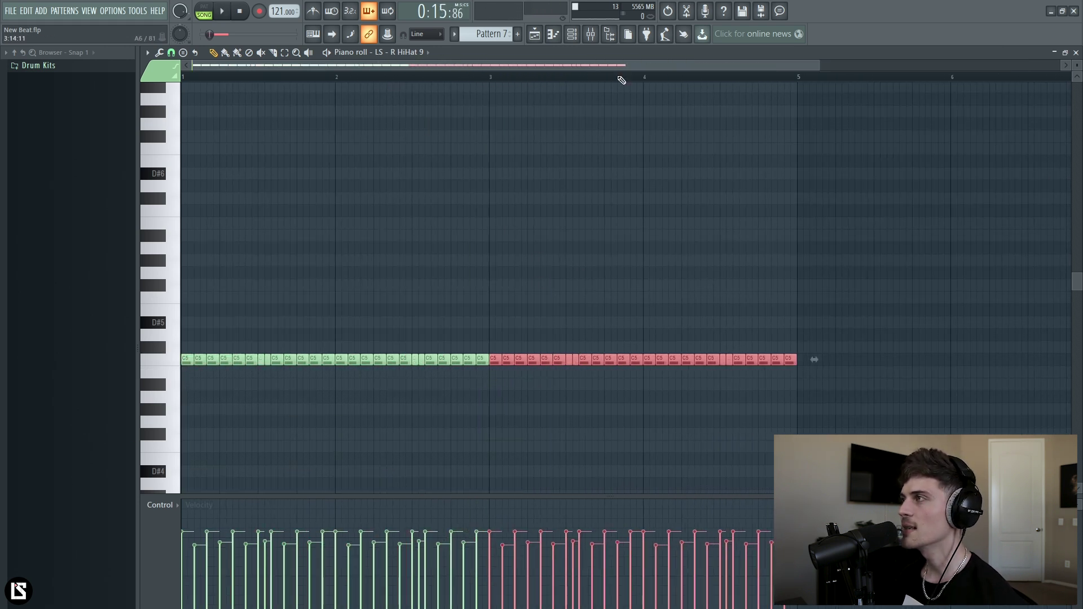
Step: Add matching backbeat hits on Clap and LS - R Clap 1, and turn off step looping
{"action": "left_click", "coordinate": [572, 34]}
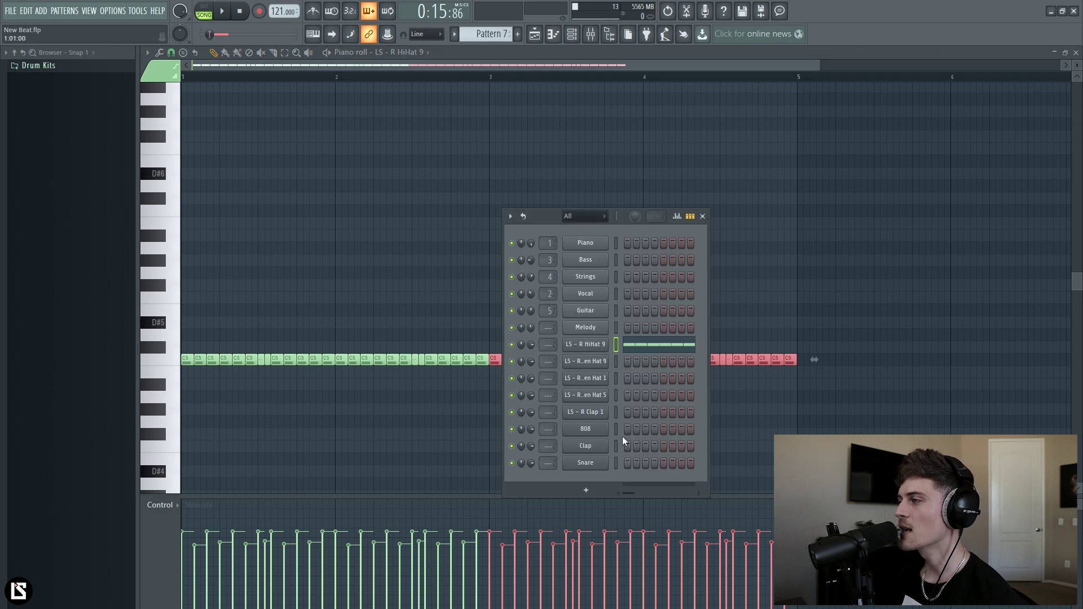
{"action": "left_click_drag", "start_coordinate": [709, 341], "coordinate": [962, 339]}
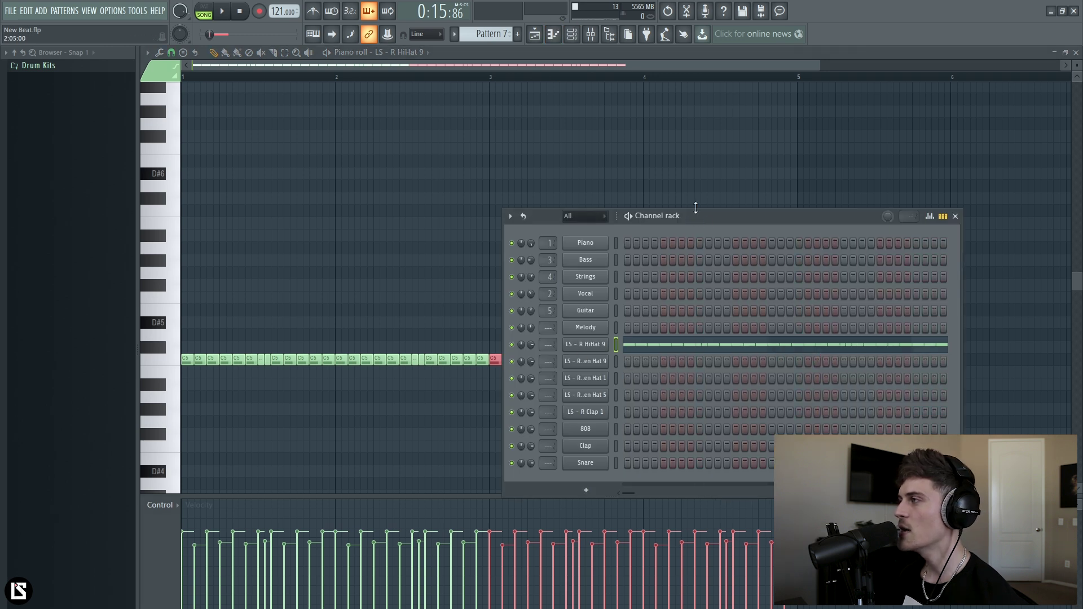
{"action": "left_click_drag", "start_coordinate": [696, 214], "coordinate": [538, 216]}
{"action": "left_click", "coordinate": [533, 442]}
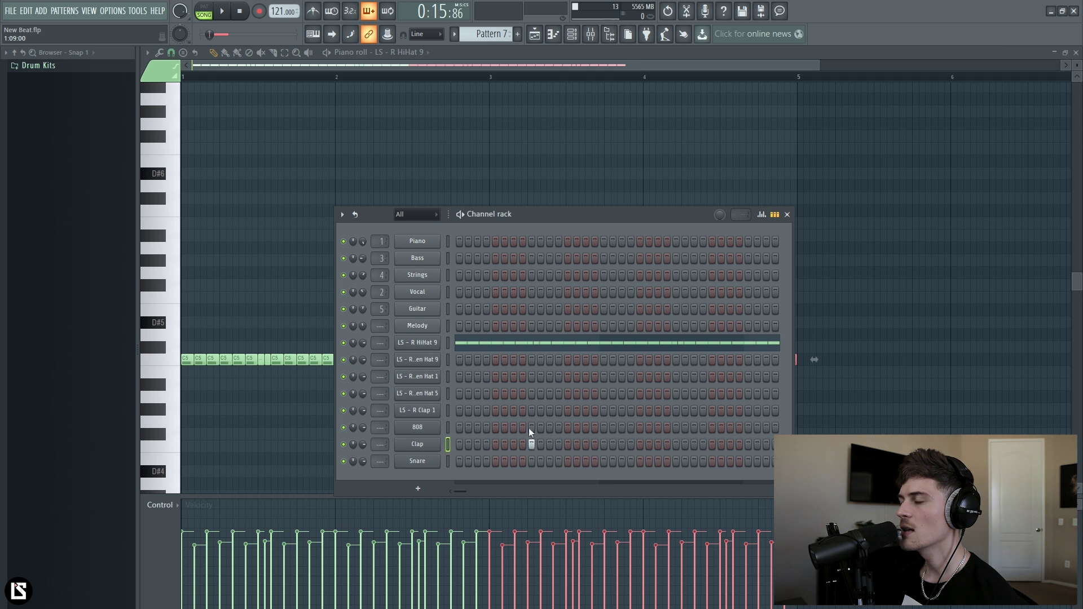
{"action": "left_click", "coordinate": [530, 411]}
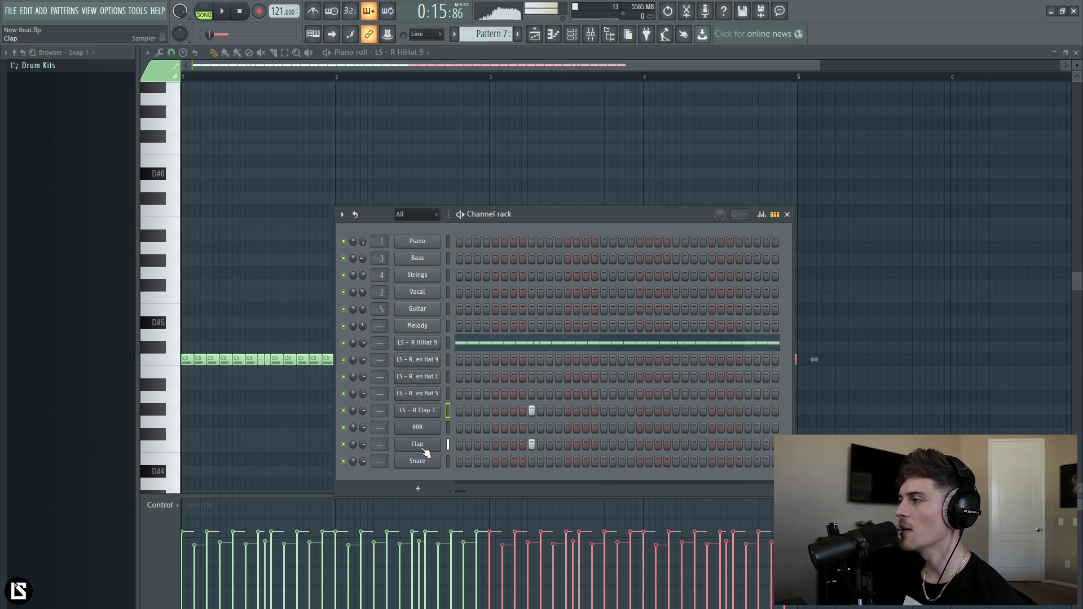
{"action": "key", "text": "space"}
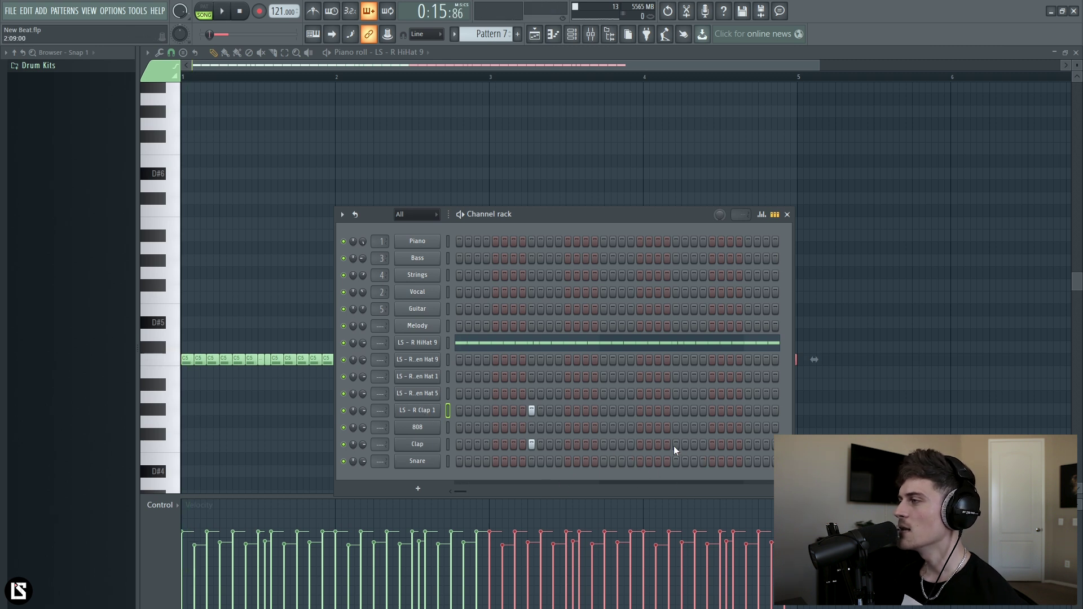
{"action": "left_click", "coordinate": [355, 216]}
{"action": "right_click", "coordinate": [419, 461]}
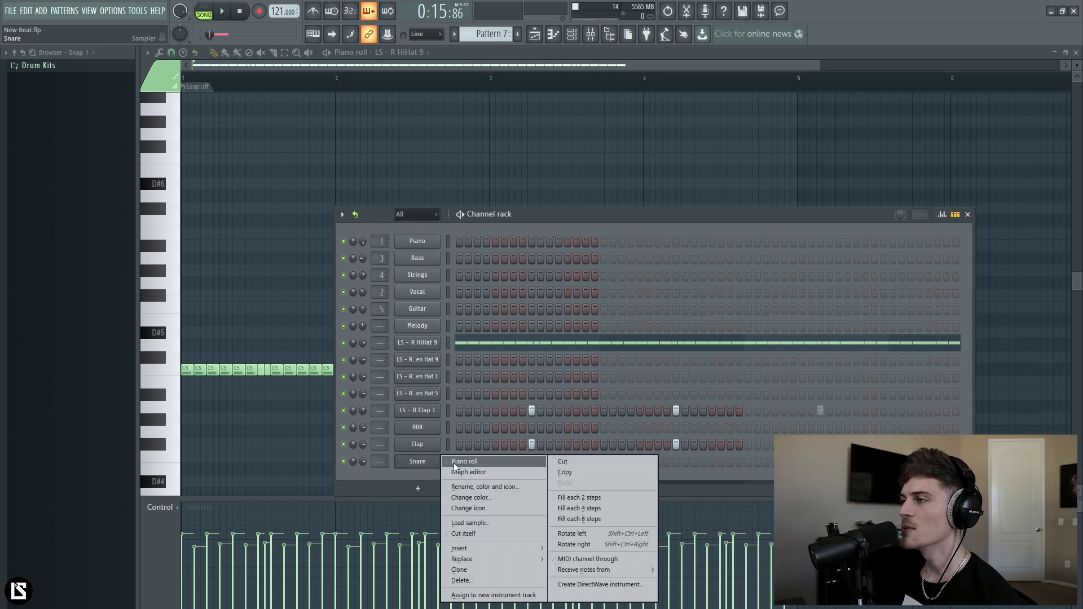
{"action": "left_click", "coordinate": [470, 463]}
Step: Set the Snare pattern to Don't loop and add snare hits in bars 1 and 4
{"action": "right_click", "coordinate": [355, 89]}
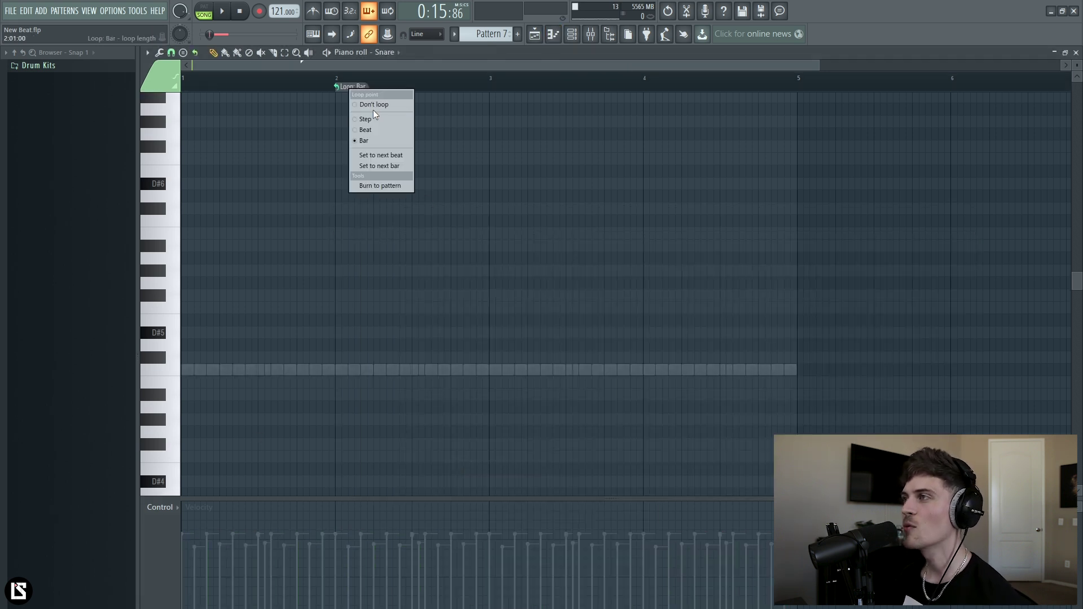
{"action": "left_click", "coordinate": [372, 103]}
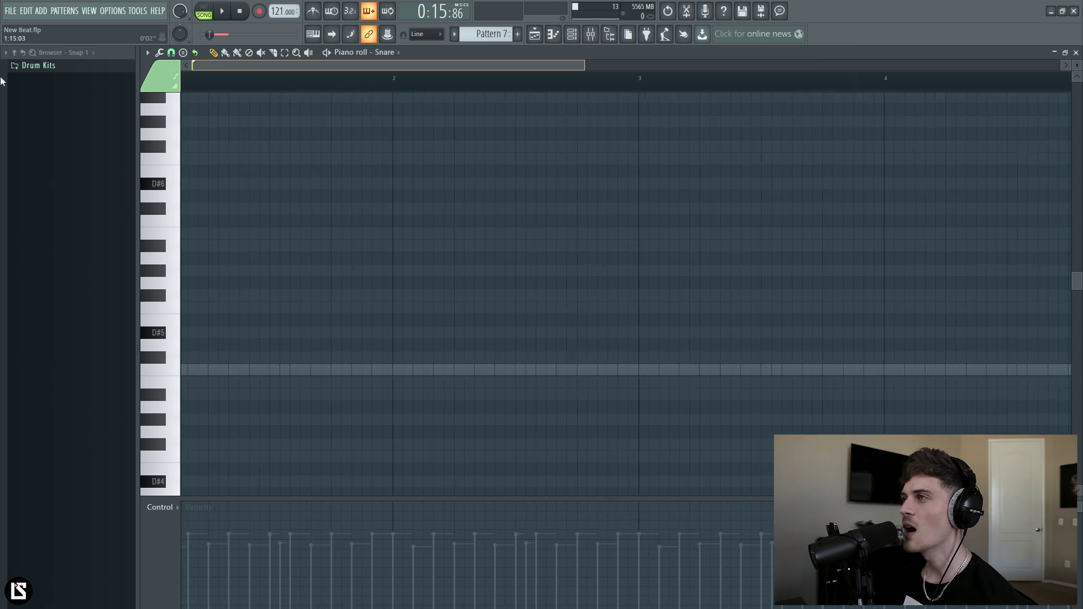
{"action": "scroll", "coordinate": [251, 237], "scroll_direction": "down", "scroll_amount": 3}
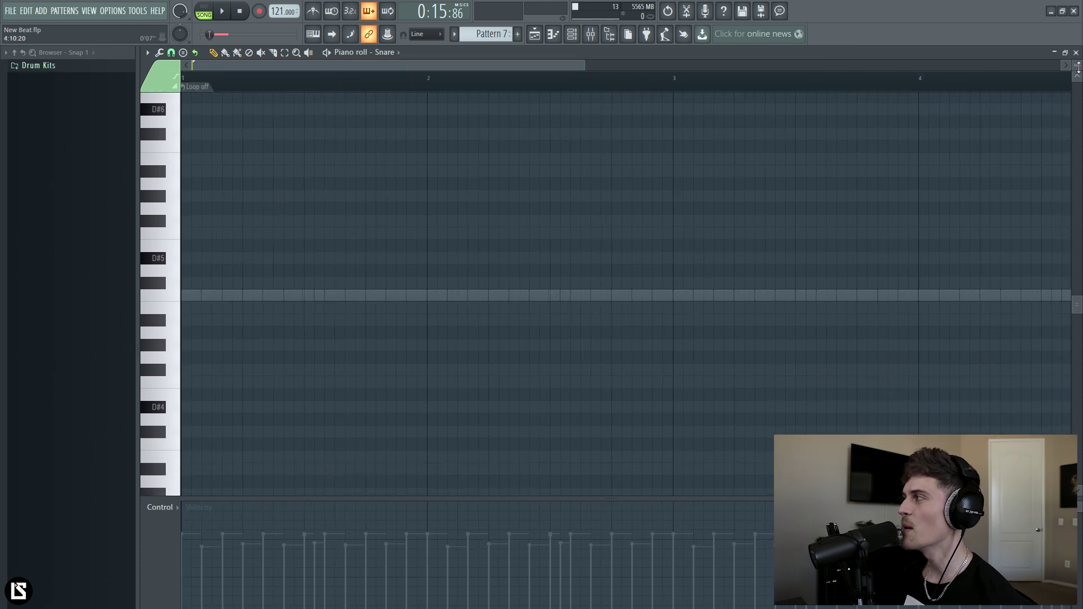
{"action": "scroll", "coordinate": [280, 309], "scroll_direction": "down", "scroll_amount": 1}
{"action": "key", "text": "space"}
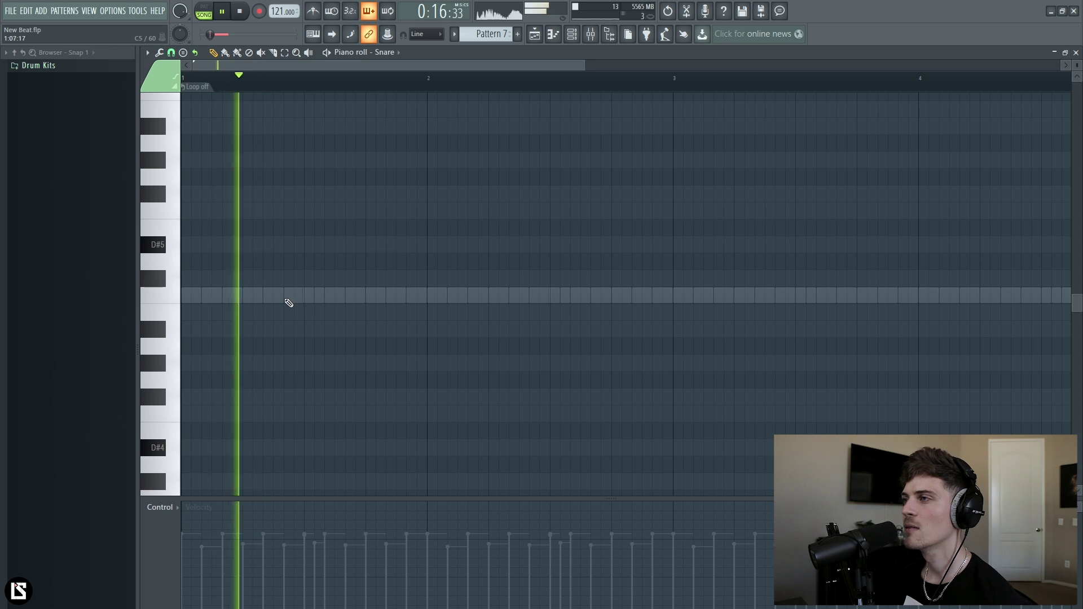
{"action": "left_click", "coordinate": [288, 299]}
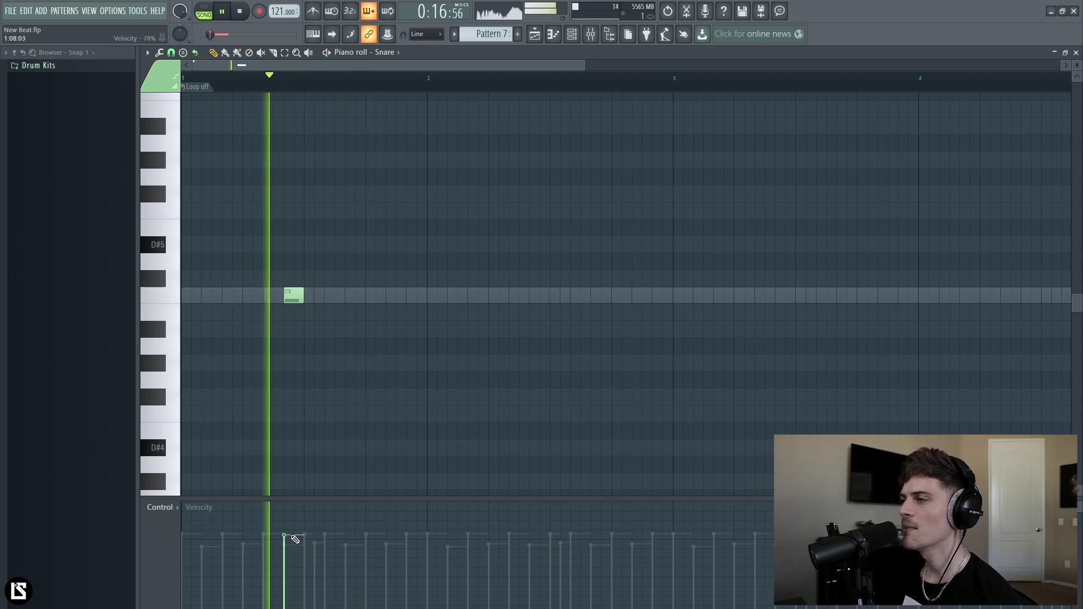
{"action": "scroll", "coordinate": [575, 309], "scroll_direction": "down", "scroll_amount": 2}
{"action": "left_click", "coordinate": [697, 296]}
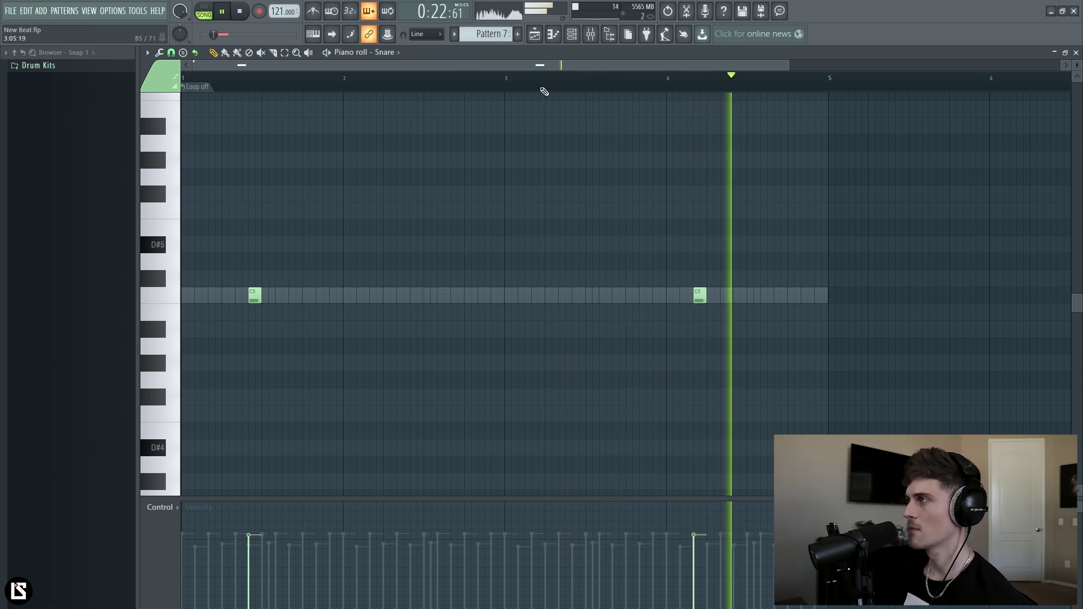
Step: Shorten the Pattern 7 clip on Track 7 to four bars
{"action": "left_click", "coordinate": [571, 33]}
{"action": "key", "text": "F6"}
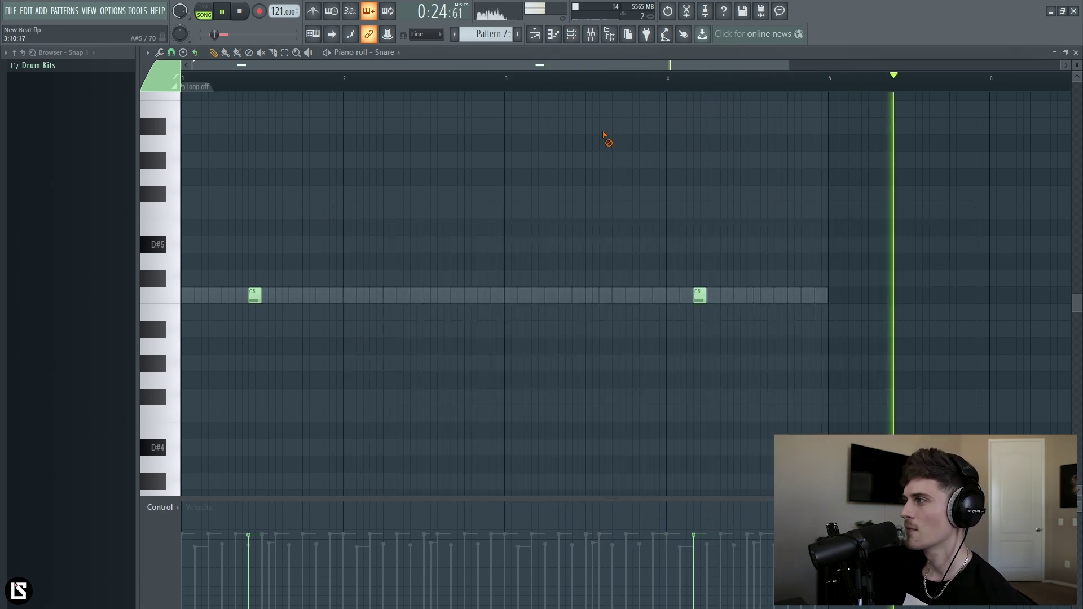
{"action": "key", "text": "F5"}
{"action": "key", "text": "space"}
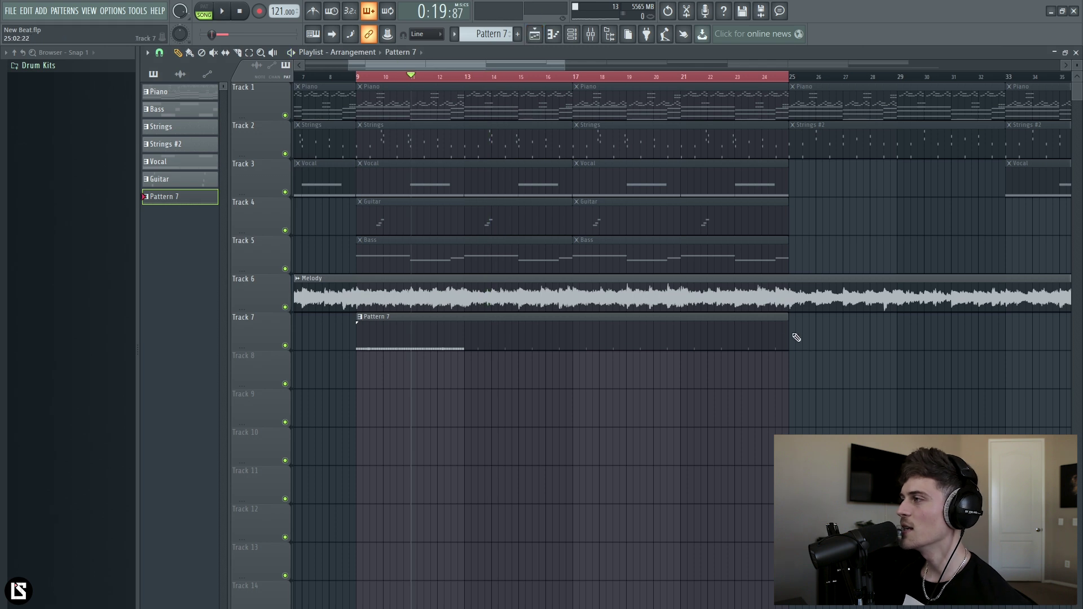
{"action": "left_click_drag", "start_coordinate": [796, 337], "coordinate": [505, 345]}
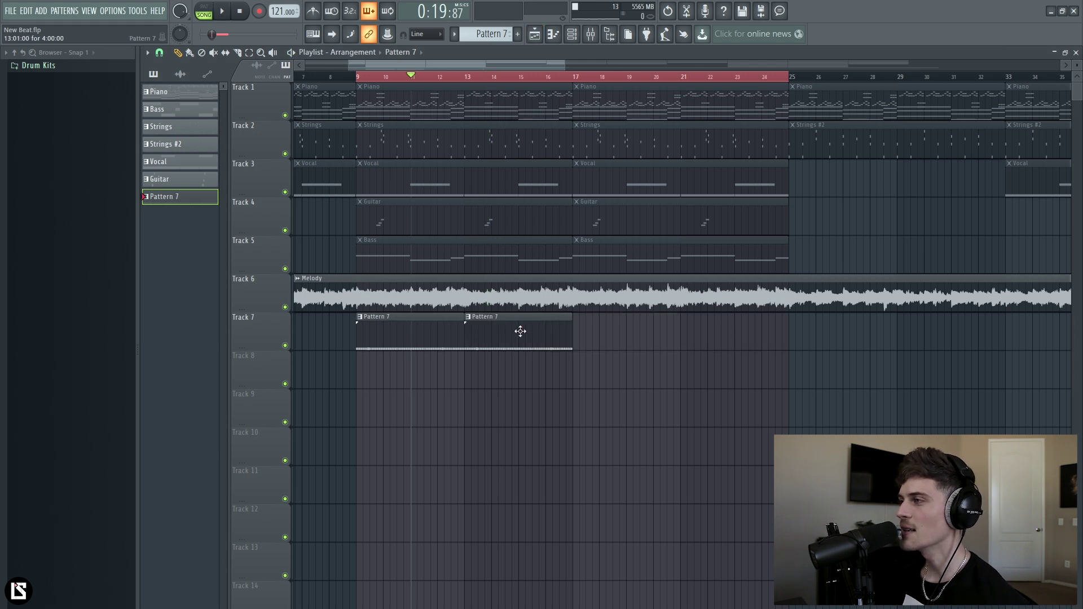
{"action": "key", "text": "F6"}
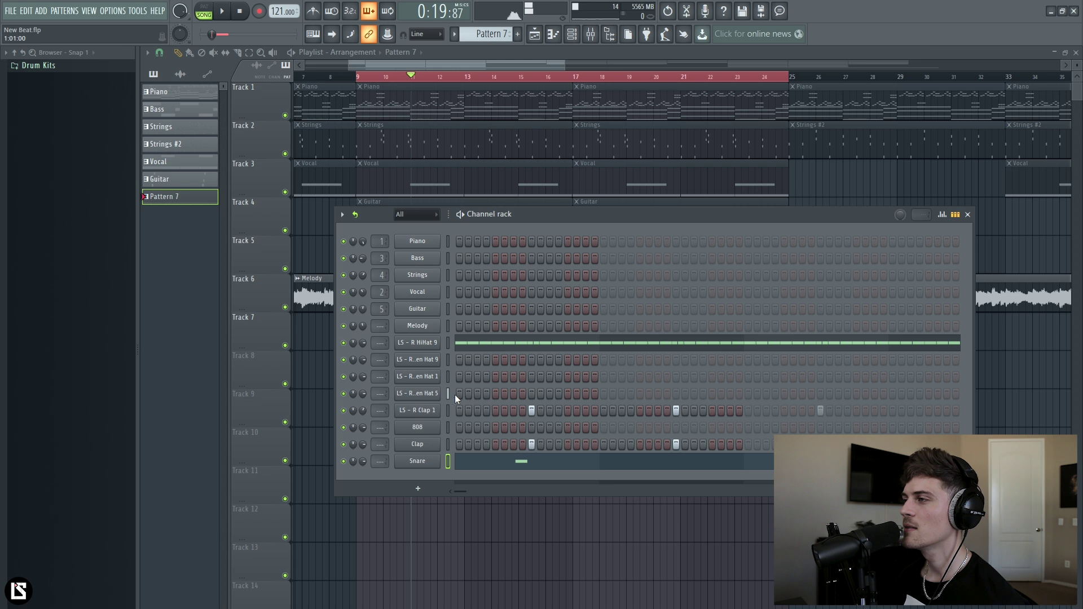
Step: Open LS - R Open Hat 5 in the piano roll and set it to Don't loop
{"action": "right_click", "coordinate": [439, 394]}
{"action": "left_click", "coordinate": [470, 393]}
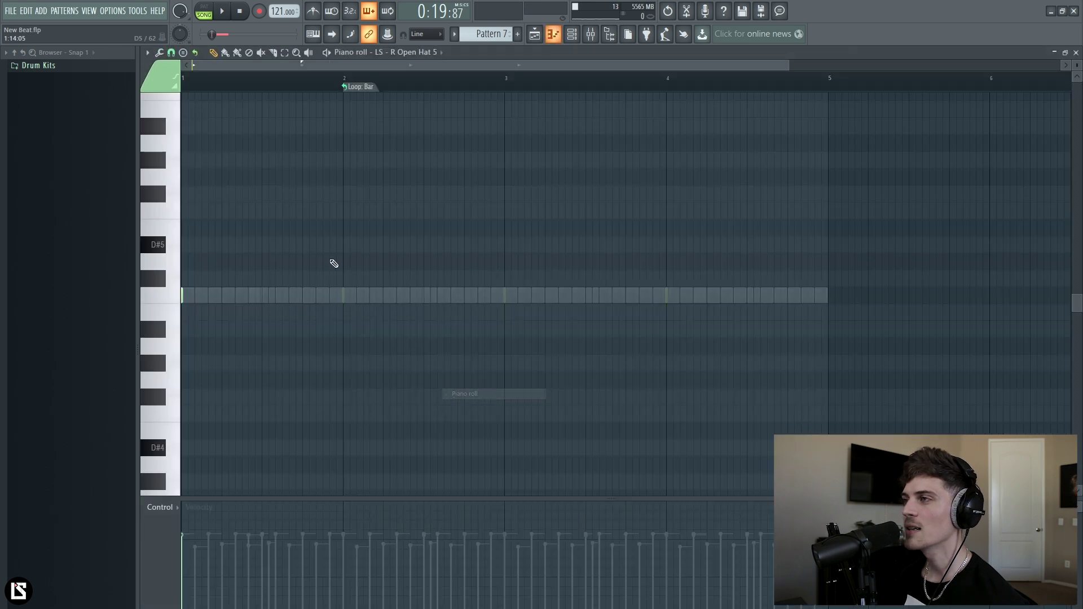
{"action": "left_click", "coordinate": [356, 88]}
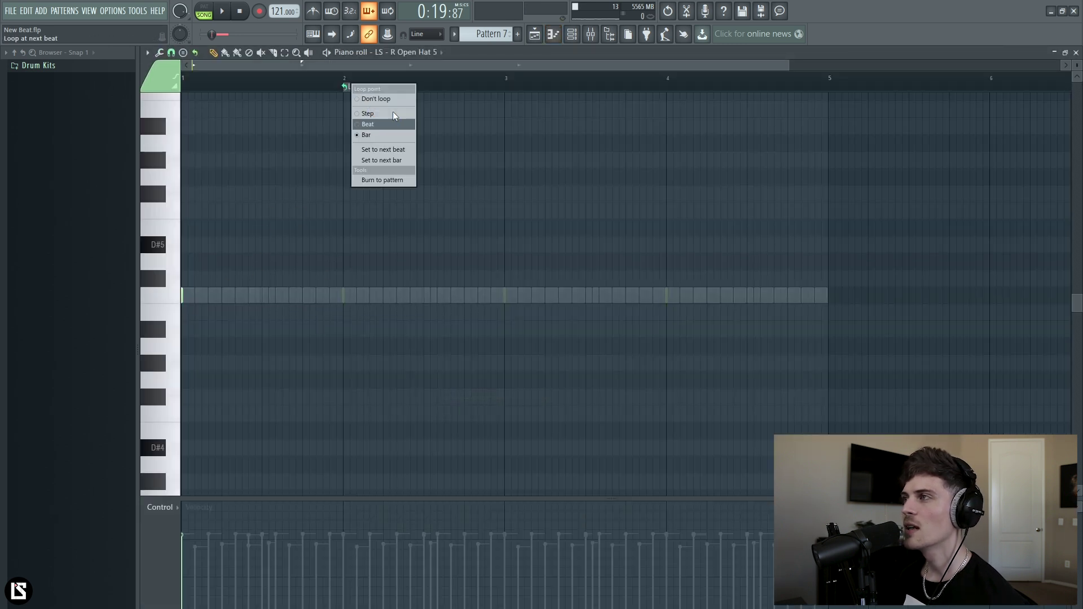
{"action": "left_click", "coordinate": [375, 98]}
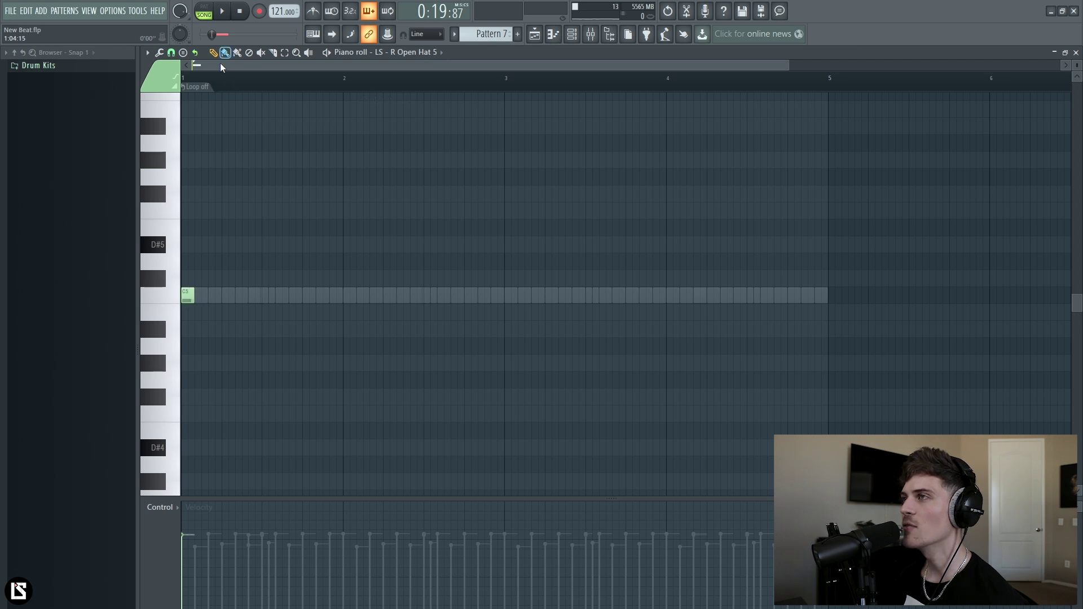
{"action": "key", "text": "space"}
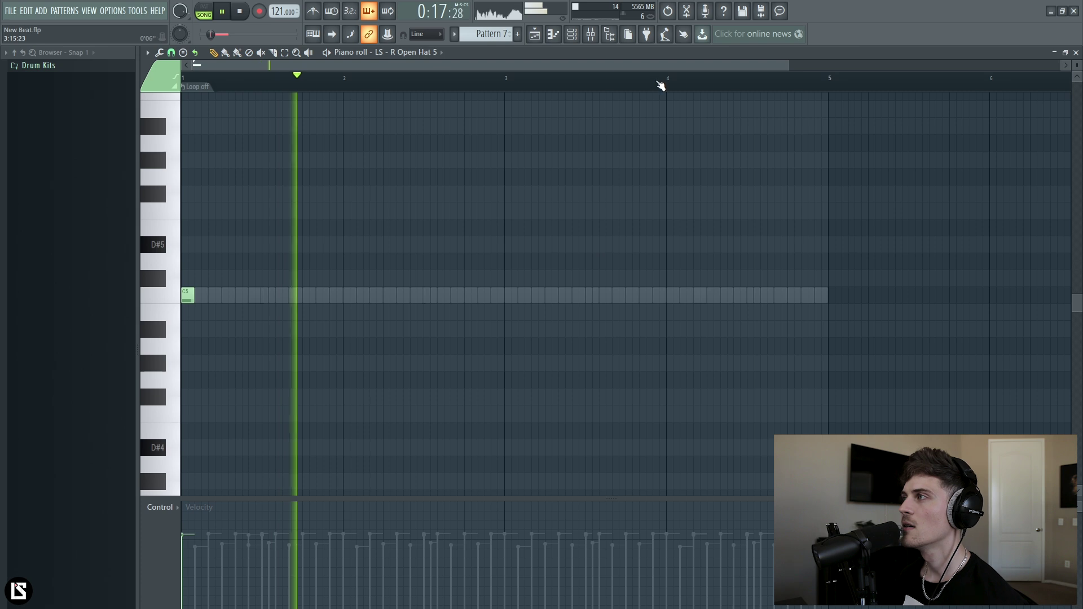
{"action": "left_click", "coordinate": [572, 37]}
{"action": "key", "text": "space"}
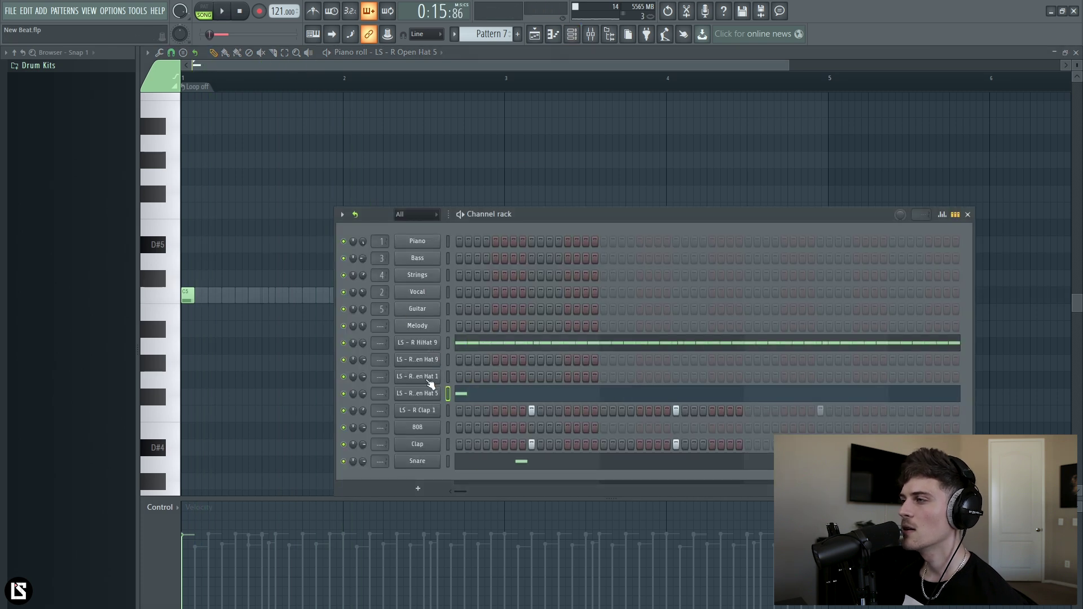
Step: Shorten the Open Hat 1 channel's envelope in its sound settings
{"action": "left_click", "coordinate": [428, 381]}
{"action": "left_click", "coordinate": [257, 202]}
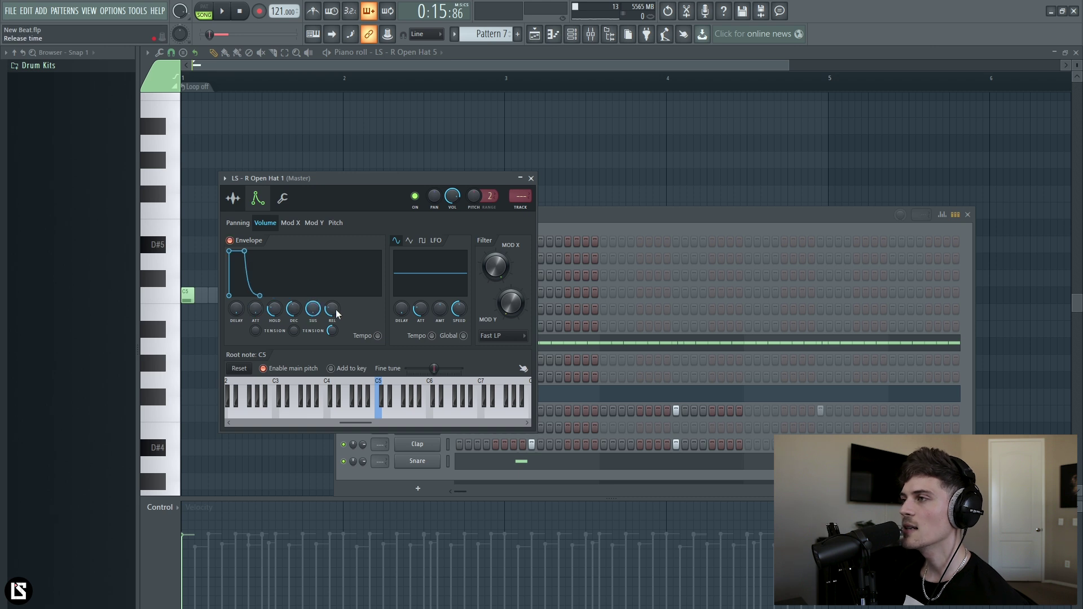
{"action": "right_click", "coordinate": [338, 142]}
{"action": "left_click", "coordinate": [571, 38]}
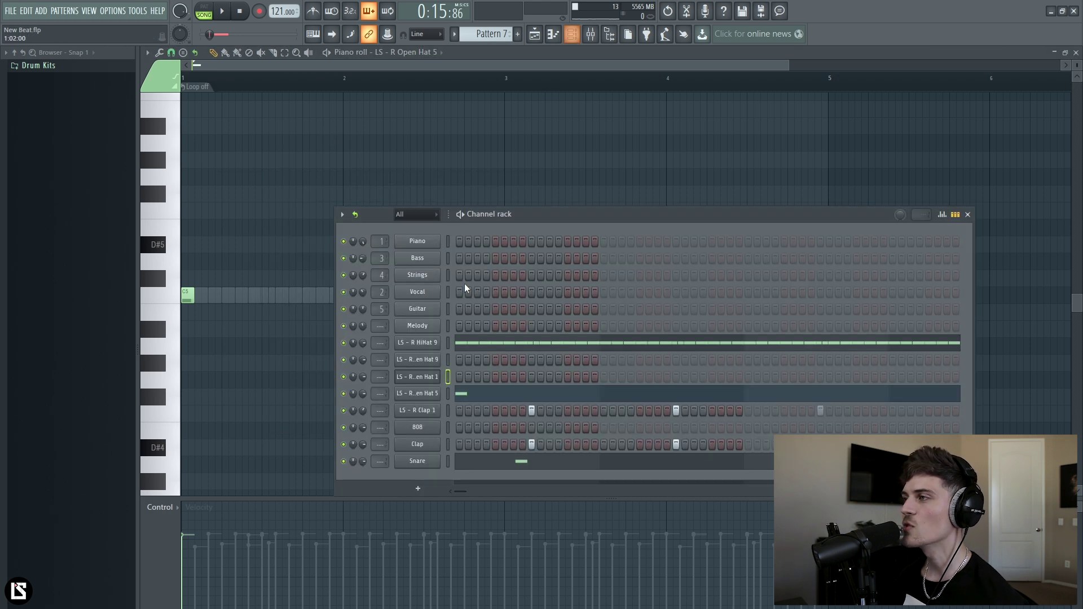
Step: Set Open Hat 1 to Don't loop and add C5 hits with ramped-down velocities
{"action": "right_click", "coordinate": [430, 377]}
{"action": "left_click", "coordinate": [465, 378]}
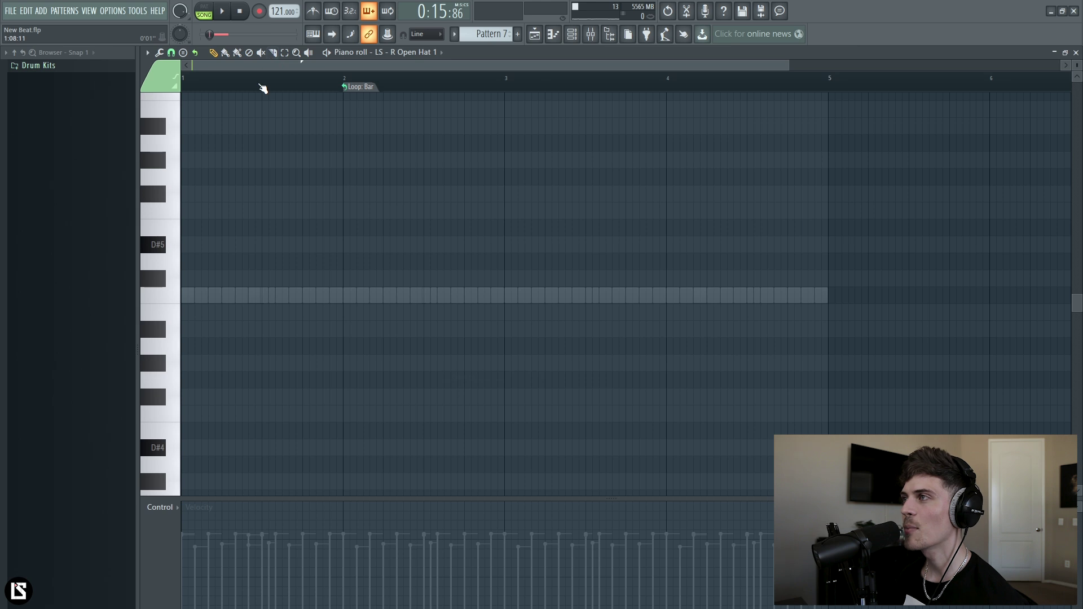
{"action": "scroll", "coordinate": [263, 88], "scroll_direction": "up", "scroll_amount": 3}
{"action": "right_click", "coordinate": [429, 89]}
{"action": "left_click", "coordinate": [447, 105]}
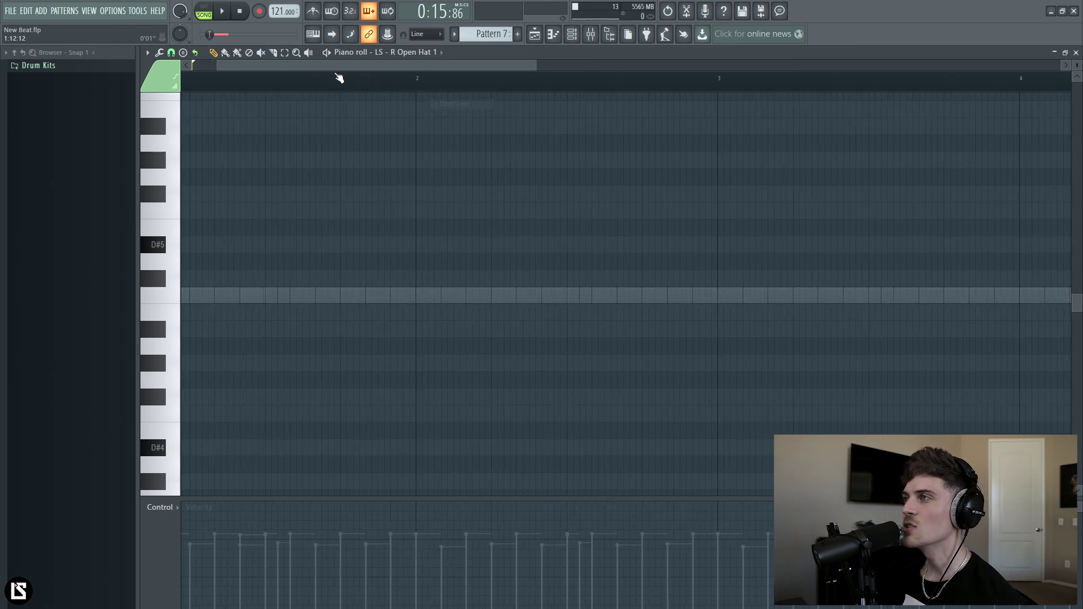
{"action": "scroll", "coordinate": [235, 79], "scroll_direction": "left", "scroll_amount": 2}
{"action": "scroll", "coordinate": [414, 295], "scroll_direction": "up", "scroll_amount": 1}
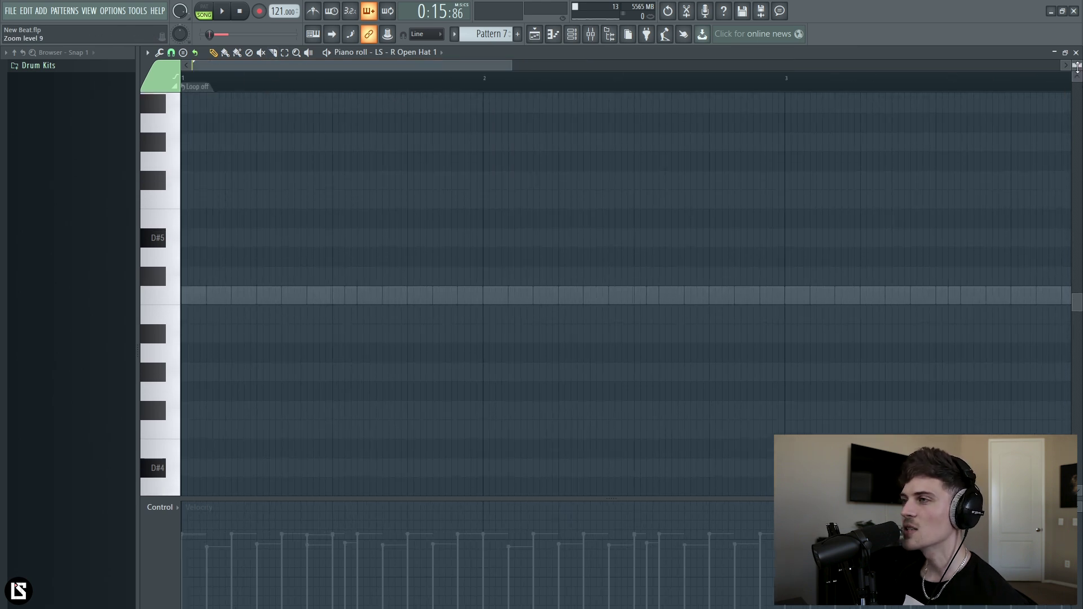
{"action": "key", "text": "space"}
{"action": "key", "text": "space"}
{"action": "left_click", "coordinate": [413, 296]}
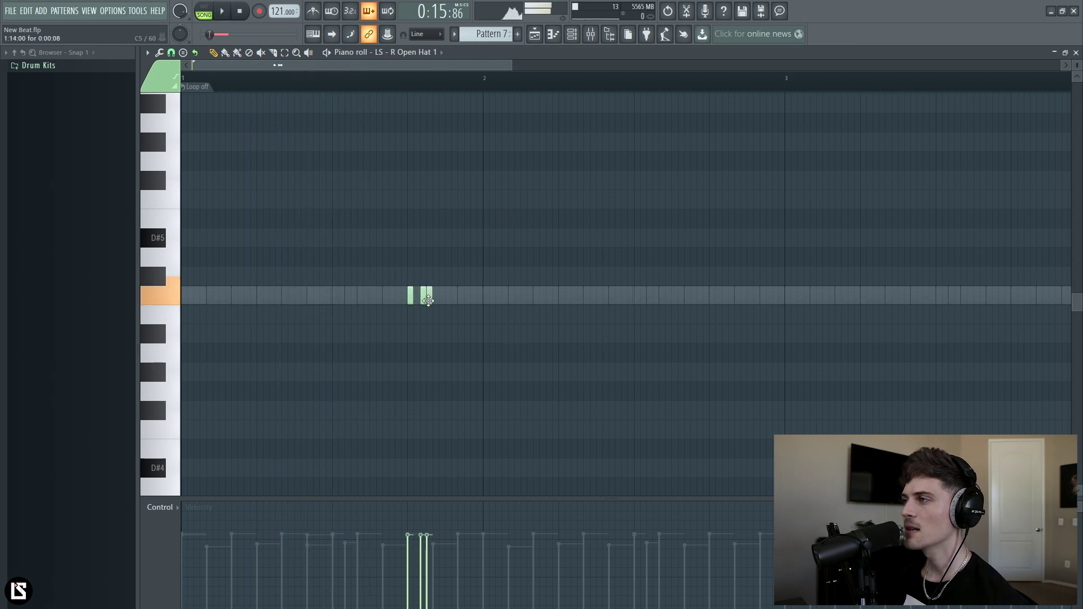
{"action": "left_click_drag", "start_coordinate": [434, 563], "coordinate": [409, 605]}
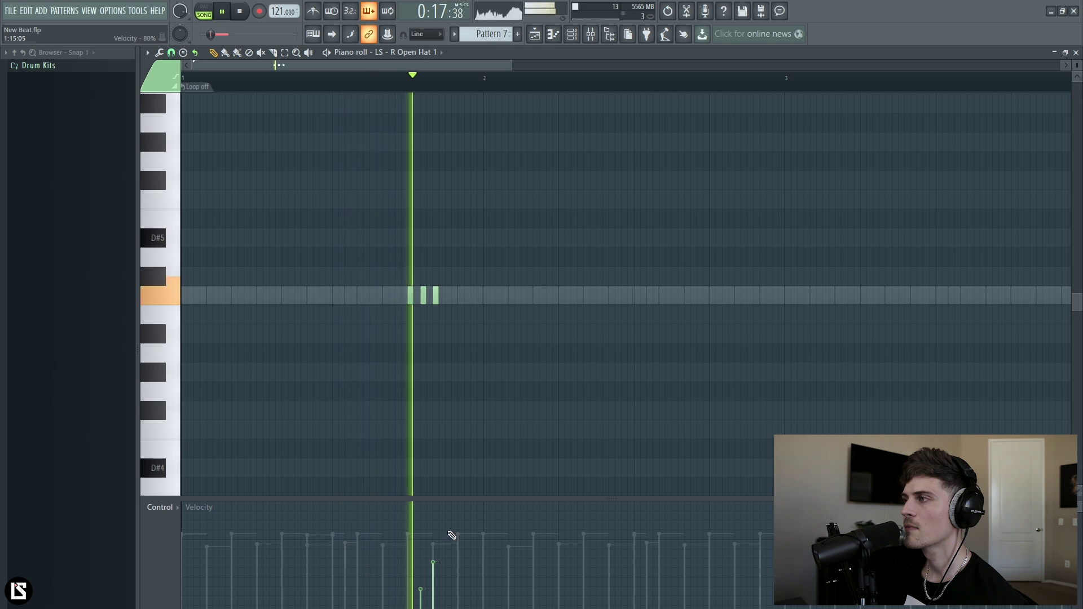
{"action": "scroll", "coordinate": [415, 85], "scroll_direction": "up", "scroll_amount": 2}
{"action": "key", "text": "space"}
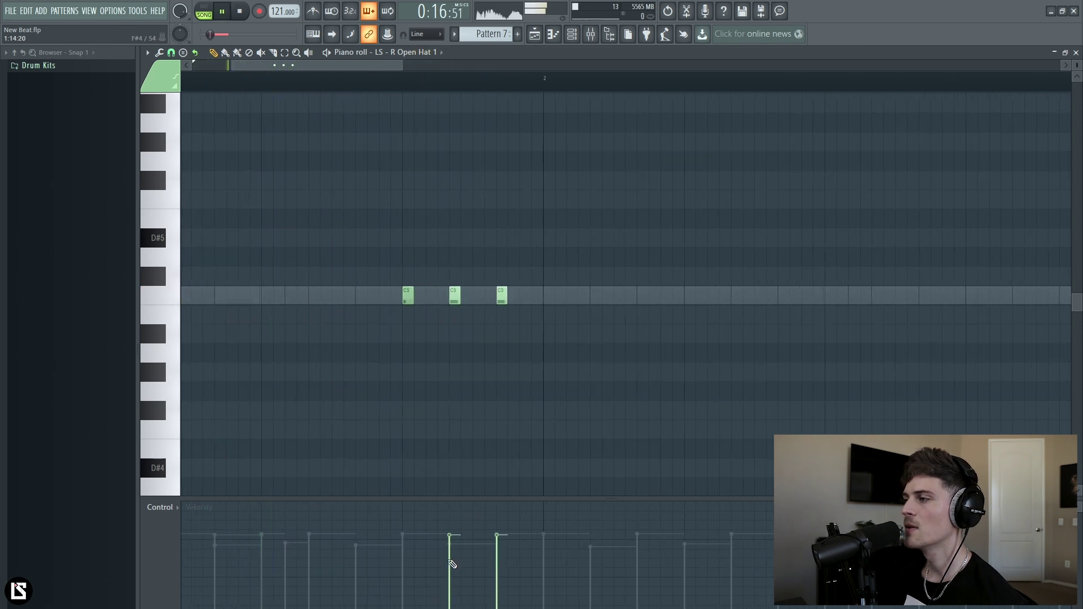
Step: Lower the later hits' velocities, shorten the hits, and add a longer hit before bar 3
{"action": "left_click_drag", "start_coordinate": [452, 565], "coordinate": [499, 550]}
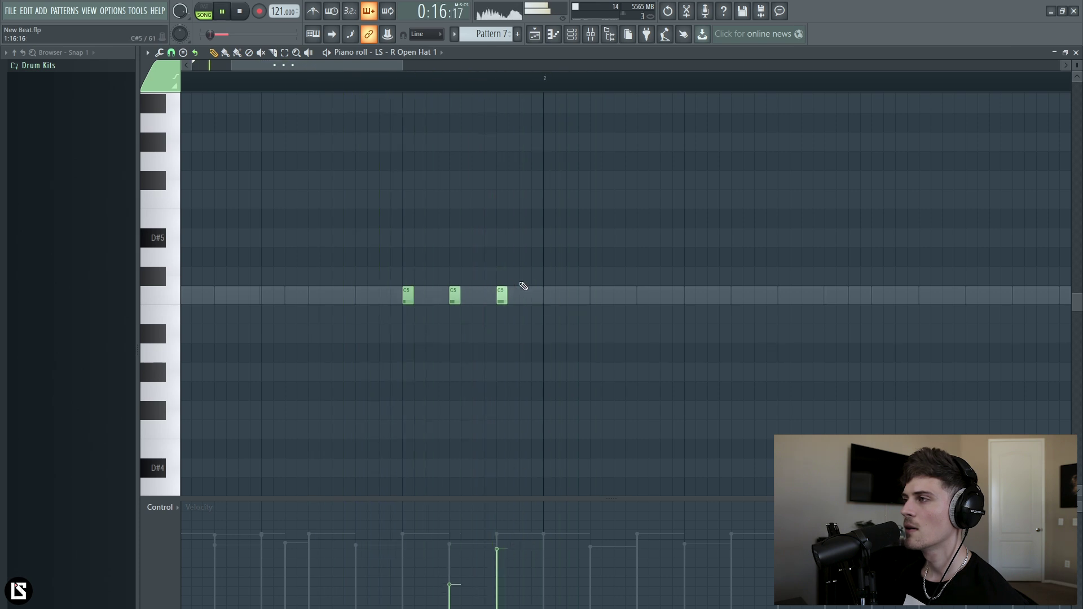
{"action": "key", "text": "ctrl+a"}
{"action": "key", "text": "space"}
{"action": "left_click_drag", "start_coordinate": [506, 293], "coordinate": [501, 295]}
{"action": "left_click", "coordinate": [508, 314]}
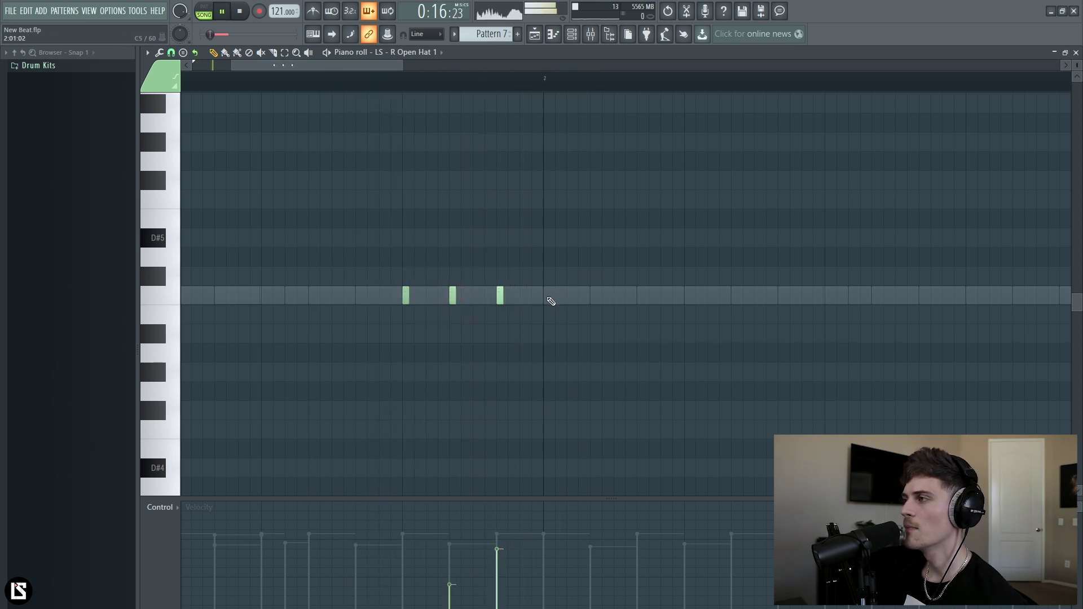
{"action": "left_click", "coordinate": [546, 295]}
{"action": "key", "text": "space"}
{"action": "left_click_drag", "start_coordinate": [619, 304], "coordinate": [685, 300]}
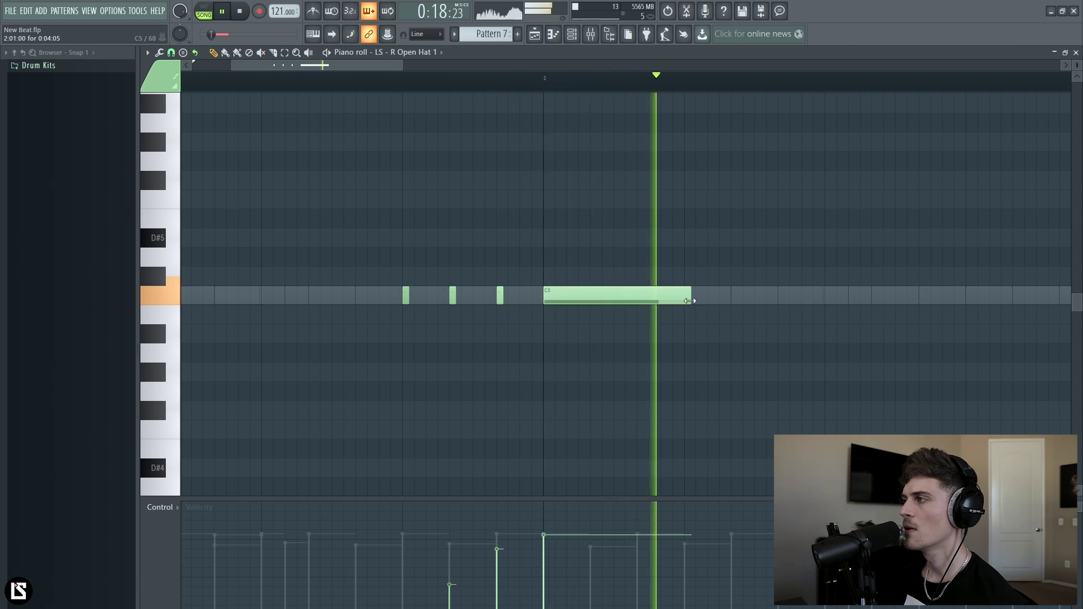
{"action": "right_click", "coordinate": [635, 295]}
{"action": "scroll", "coordinate": [595, 314], "scroll_direction": "down", "scroll_amount": 2}
{"action": "left_click_drag", "start_coordinate": [419, 295], "coordinate": [436, 295]}
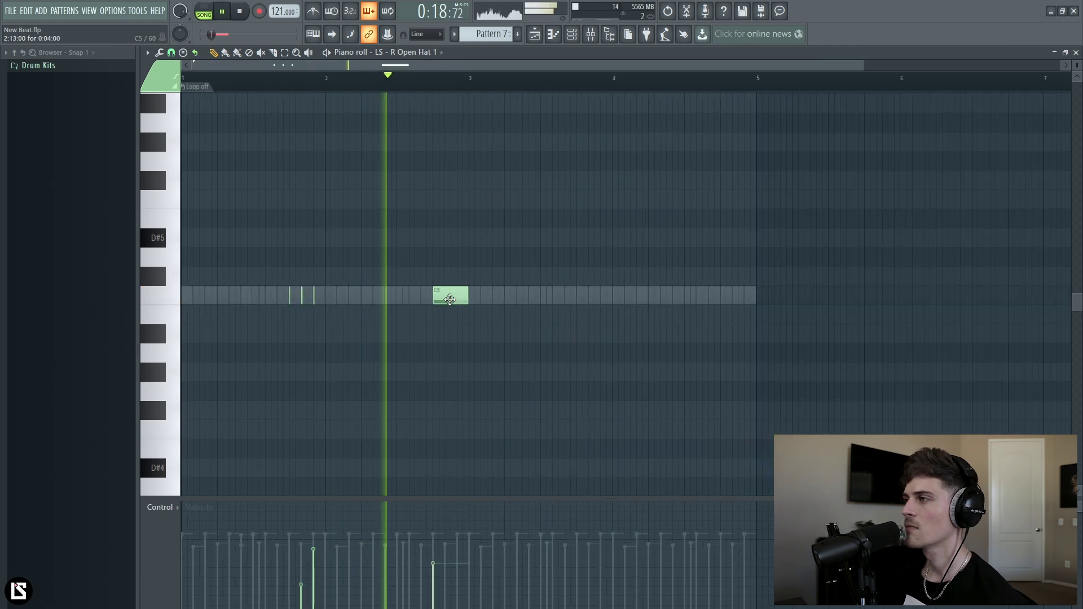
Step: Add an Open Hat 5 hit at bar 3, then play back the Open Hat 1 pattern
{"action": "key", "text": "F6"}
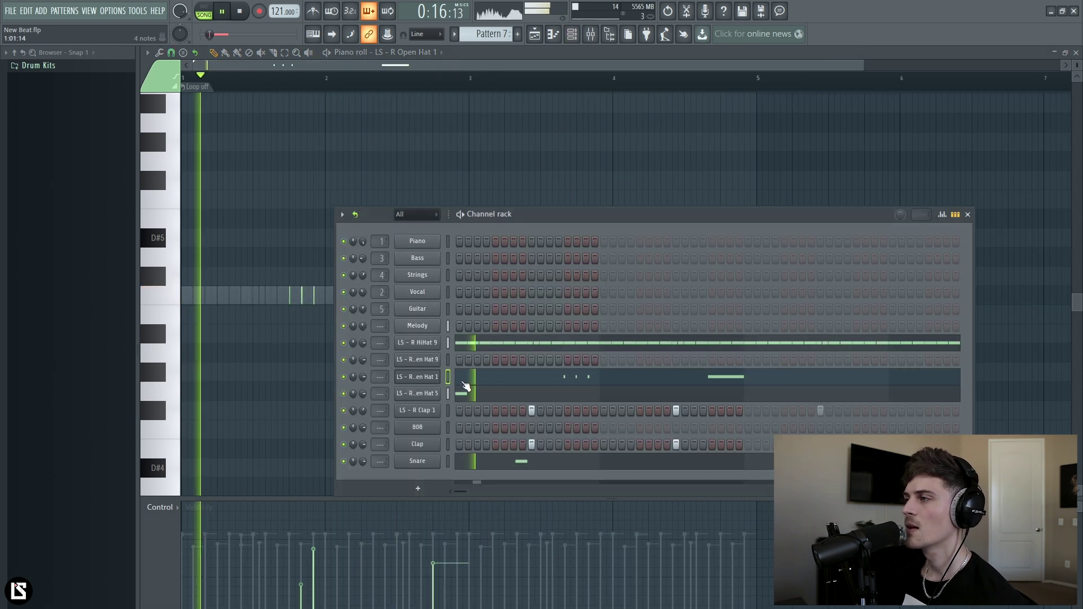
{"action": "double_click", "coordinate": [465, 397]}
{"action": "left_click", "coordinate": [476, 296]}
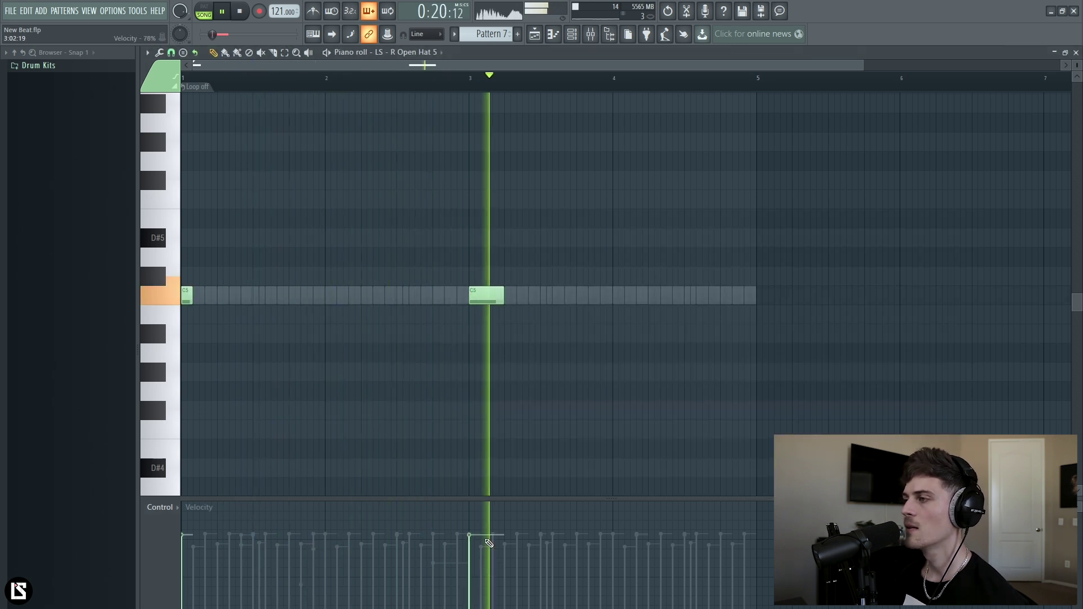
{"action": "key", "text": "F6"}
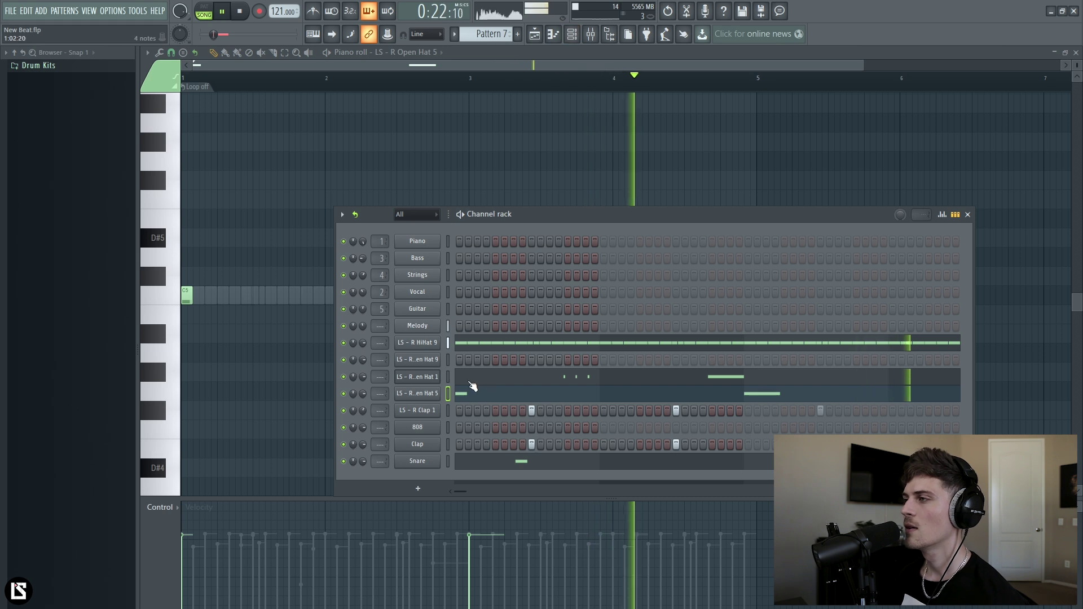
{"action": "left_click", "coordinate": [484, 380]}
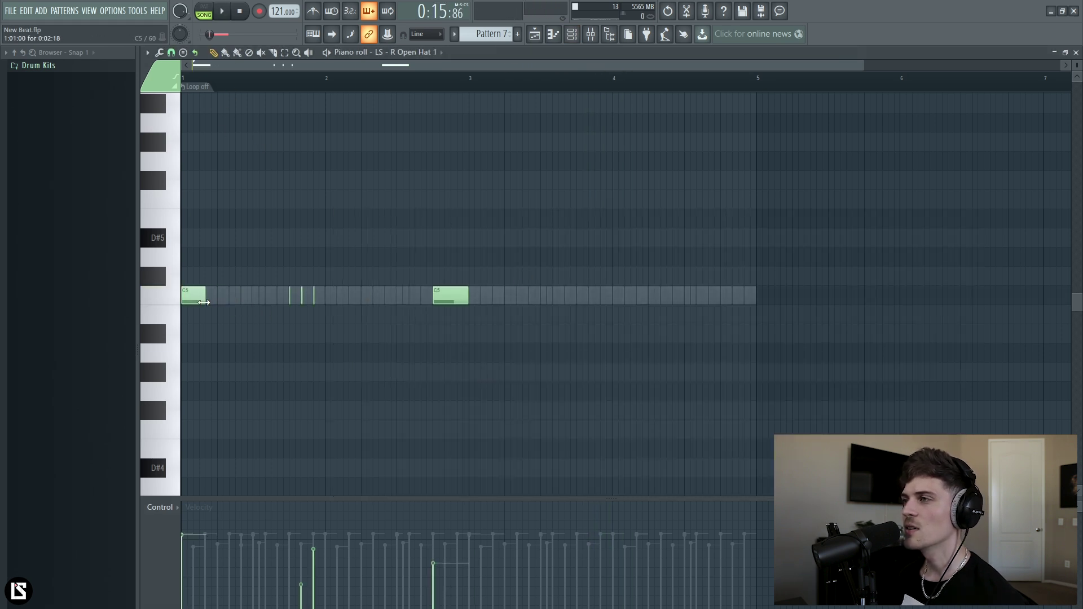
{"action": "key", "text": "space"}
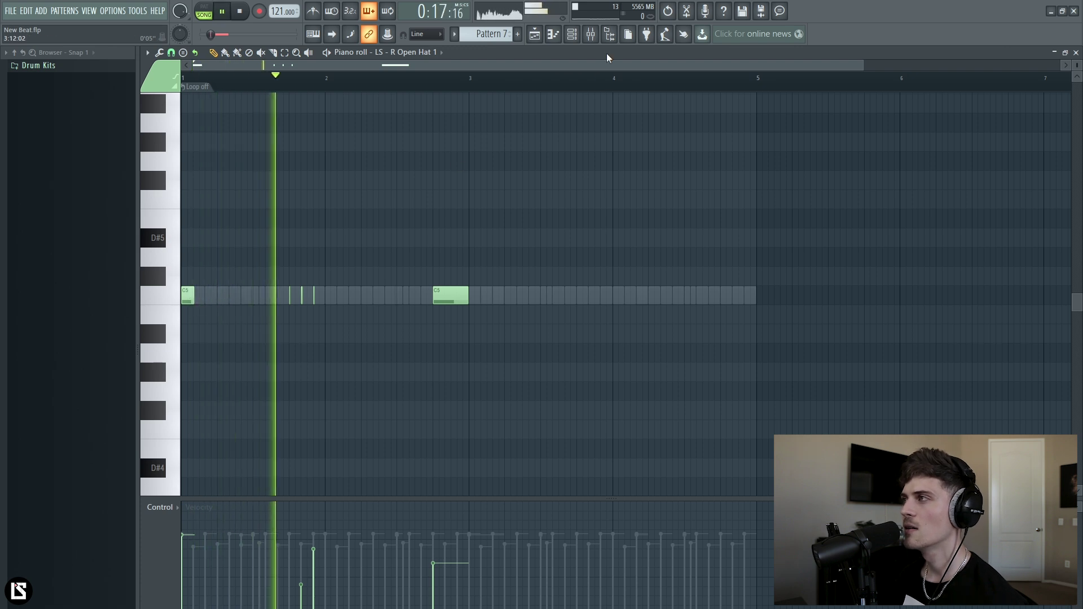
Step: Record Pattern 8's 808 bass notes live onto Track 8, then stop recording
{"action": "left_click", "coordinate": [570, 36]}
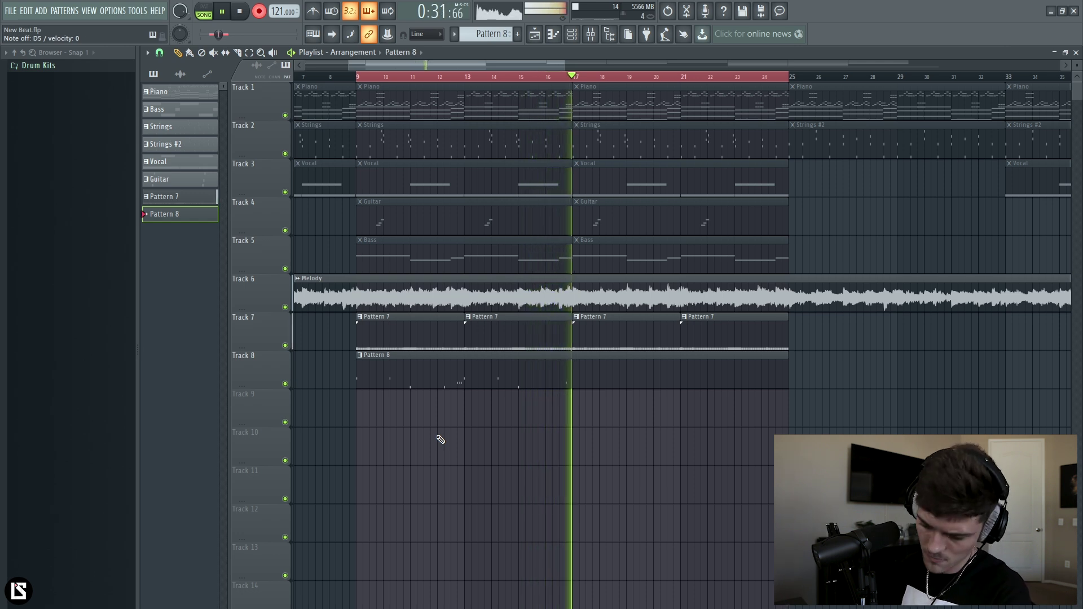
{"action": "key", "text": "space"}
Step: Quantize all recorded 808 notes in Pattern 8 and duplicate them after bar 9
{"action": "double_click", "coordinate": [441, 382]}
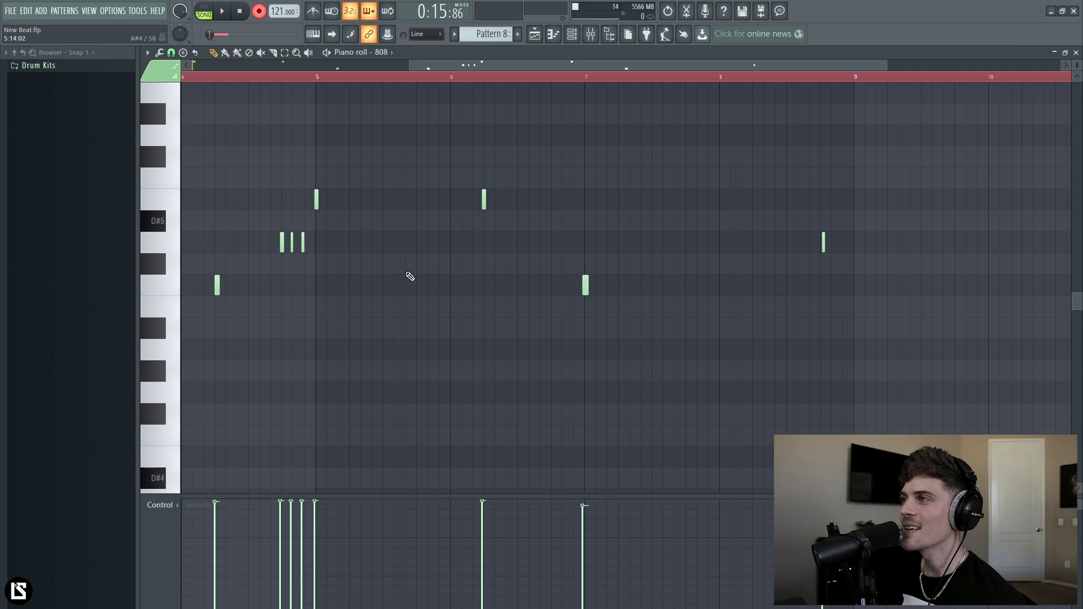
{"action": "key", "text": "ctrl+a"}
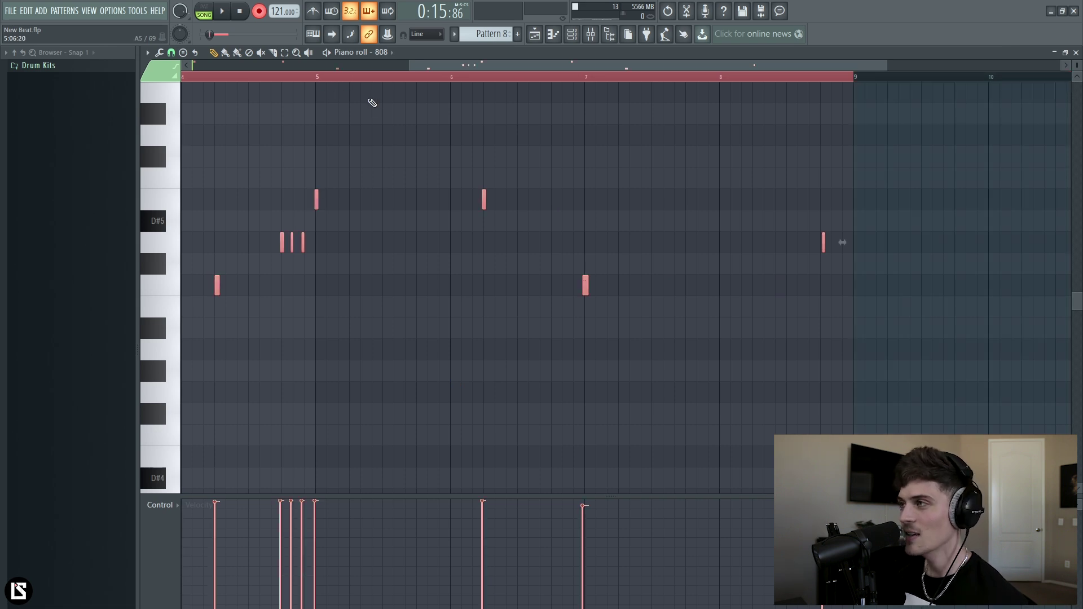
{"action": "key", "text": "alt+q"}
{"action": "left_click", "coordinate": [913, 282]}
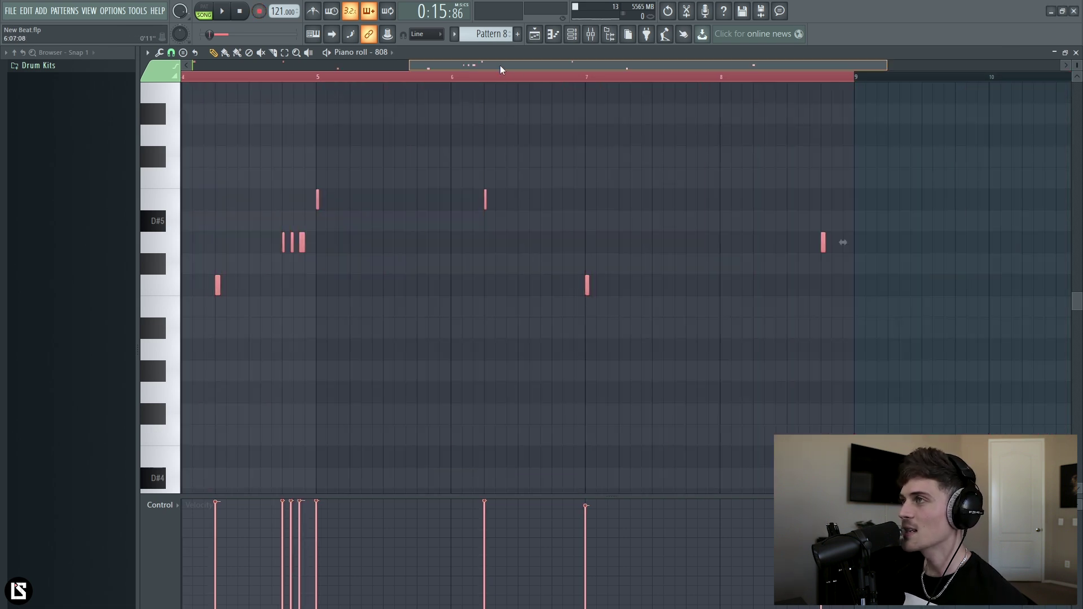
{"action": "left_click_drag", "start_coordinate": [499, 65], "coordinate": [212, 62]}
{"action": "key", "text": "ctrl+b"}
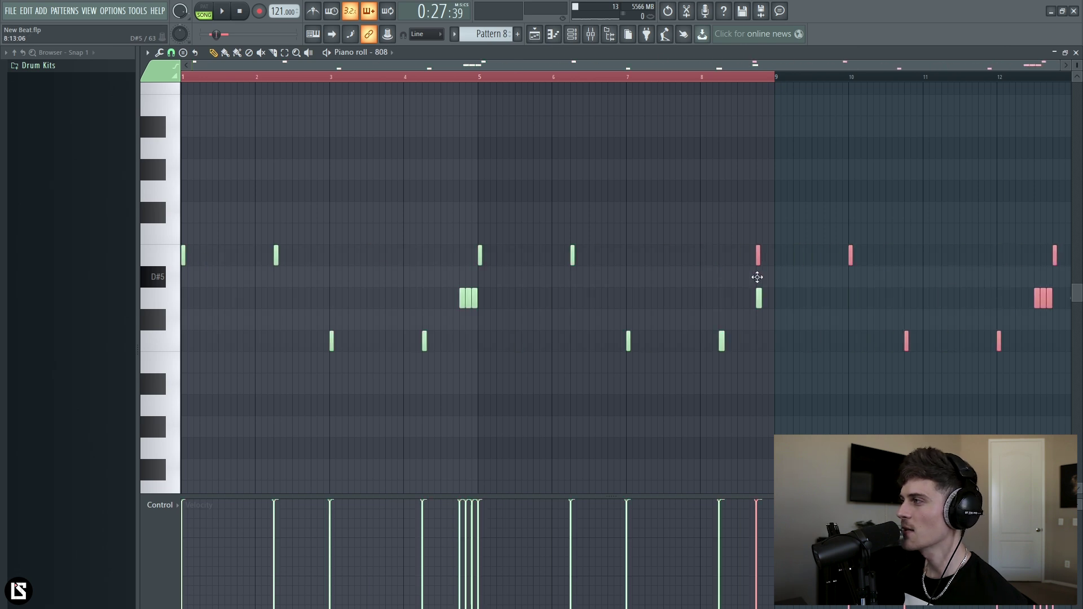
Step: Play back the 808 line, adding notes after bar 14 and deleting a stray note
{"action": "key", "text": "space"}
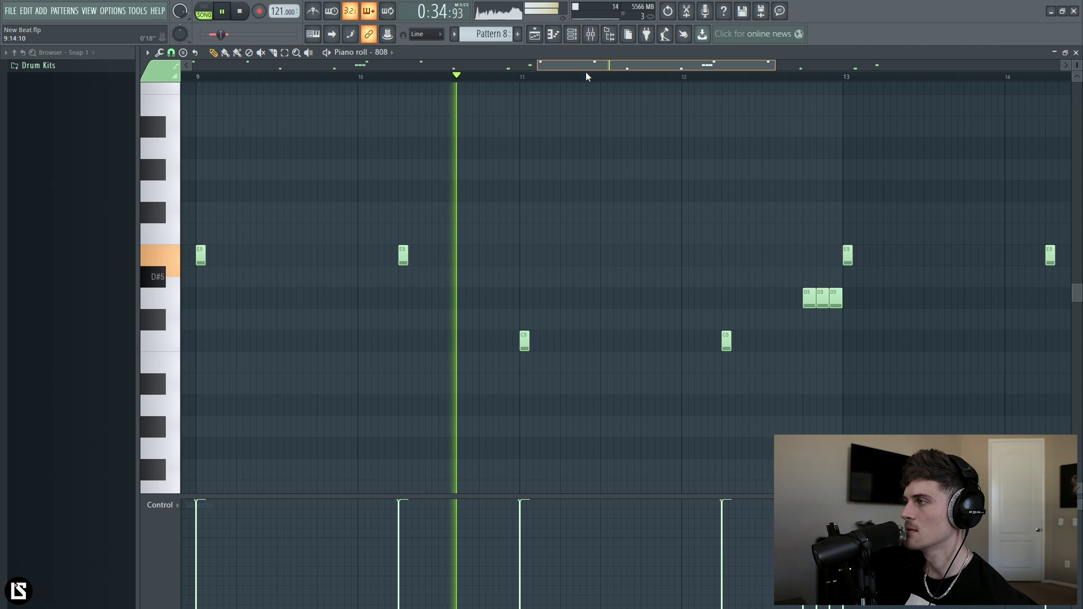
{"action": "mouse_move", "coordinate": [531, 64]}
{"action": "left_mouse_down"}
{"action": "mouse_move", "coordinate": [602, 75]}
{"action": "mouse_move", "coordinate": [667, 67]}
{"action": "left_mouse_up"}
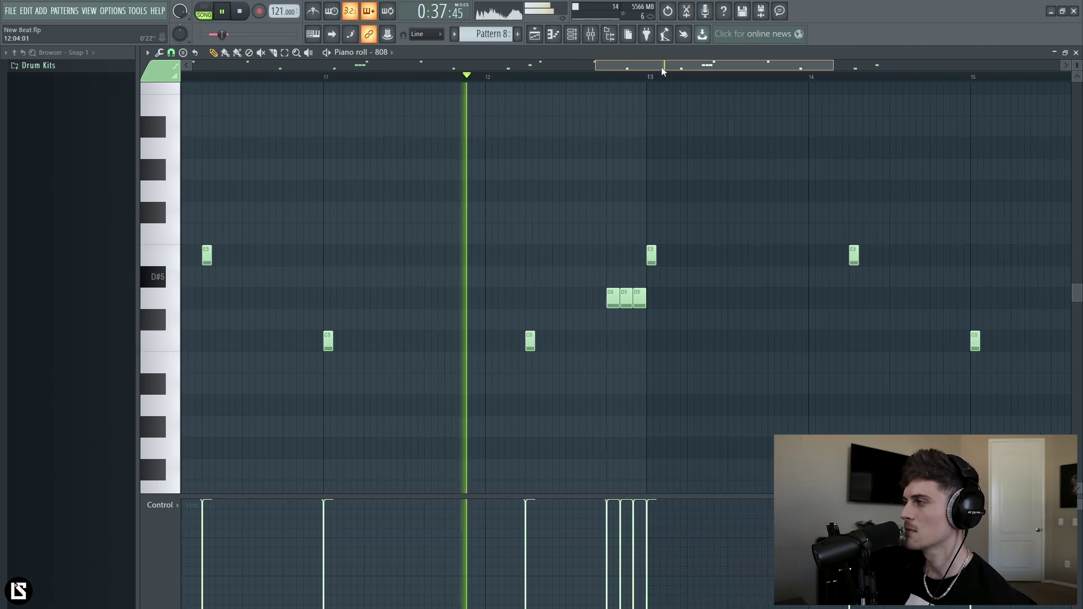
{"action": "left_click", "coordinate": [632, 73]}
{"action": "left_click_drag", "start_coordinate": [688, 69], "coordinate": [774, 69]}
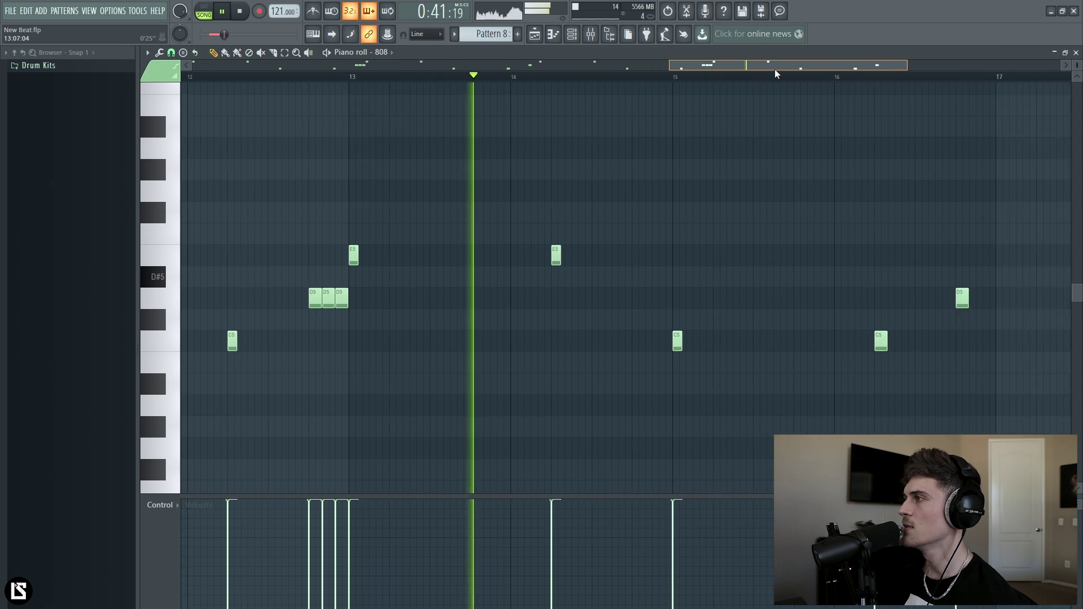
{"action": "left_click", "coordinate": [614, 256]}
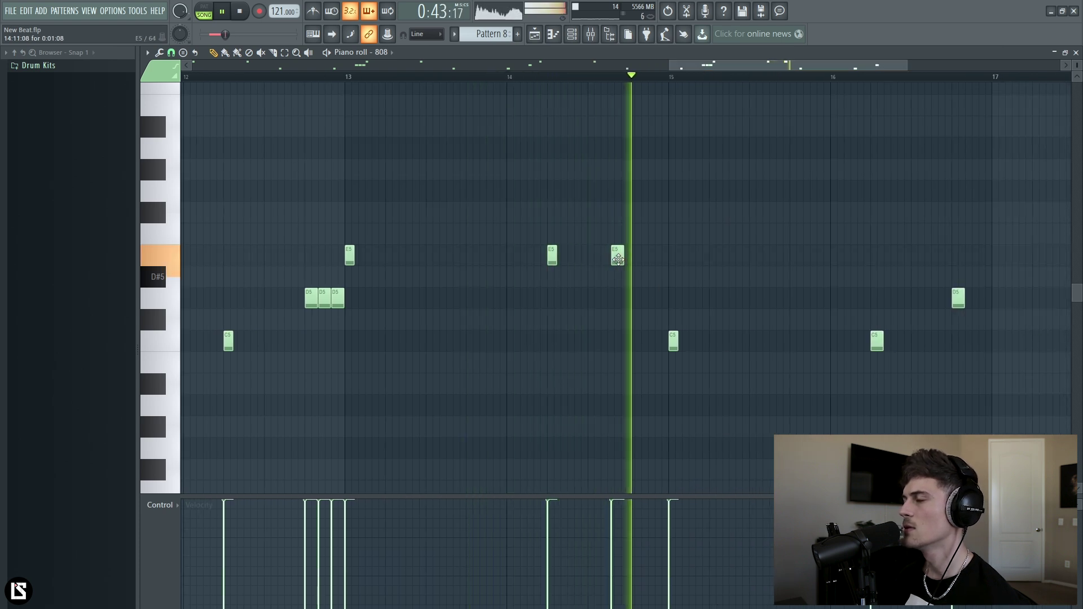
{"action": "left_click", "coordinate": [891, 345]}
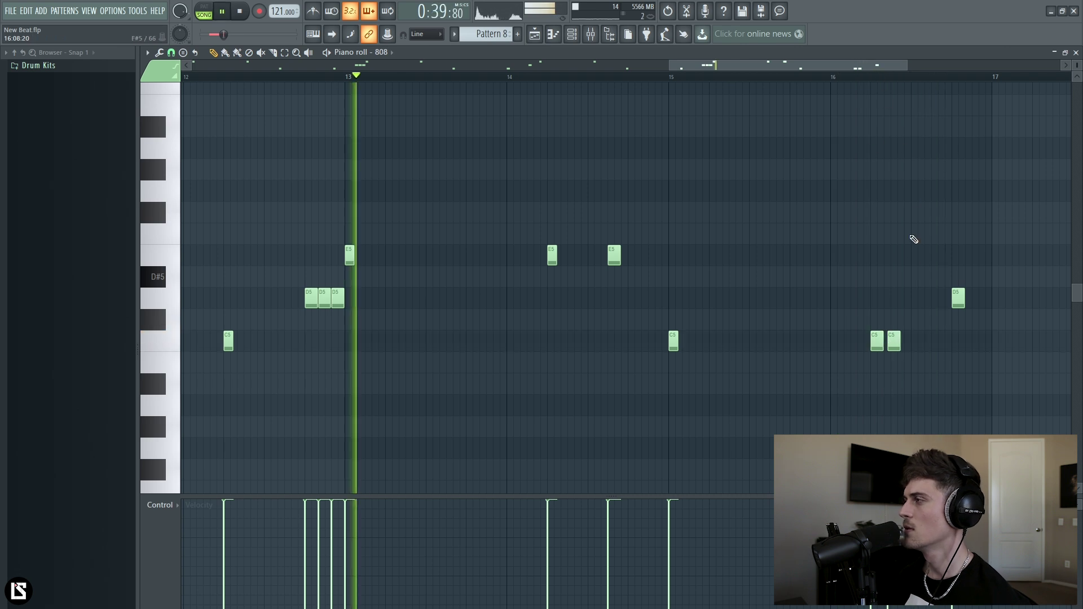
{"action": "right_click", "coordinate": [897, 347]}
{"action": "left_click", "coordinate": [669, 75]}
{"action": "left_click_drag", "start_coordinate": [712, 66], "coordinate": [704, 133]}
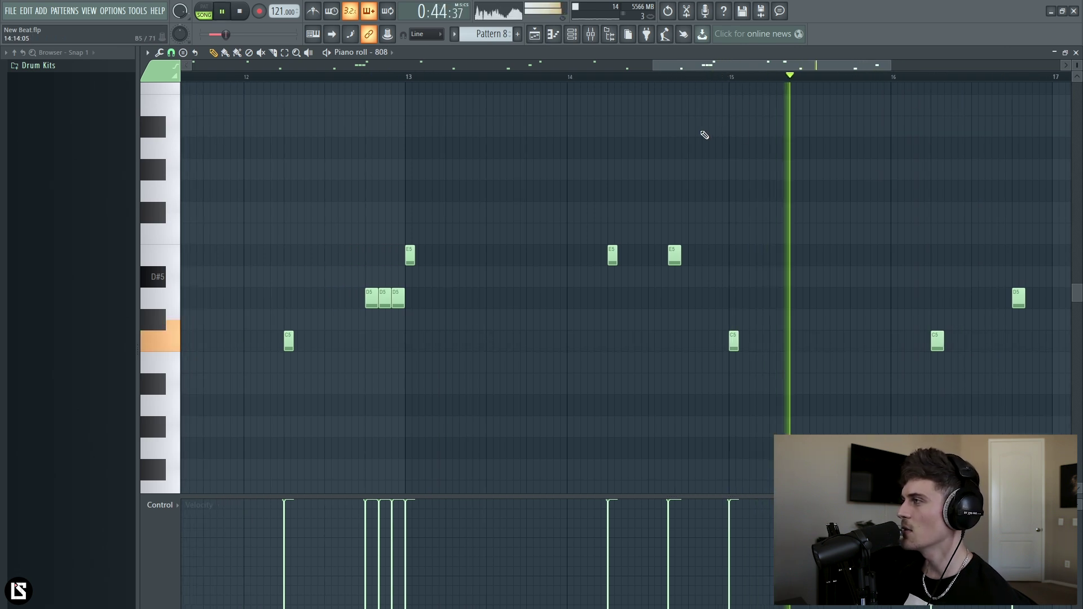
{"action": "left_click_drag", "start_coordinate": [778, 87], "coordinate": [805, 67]}
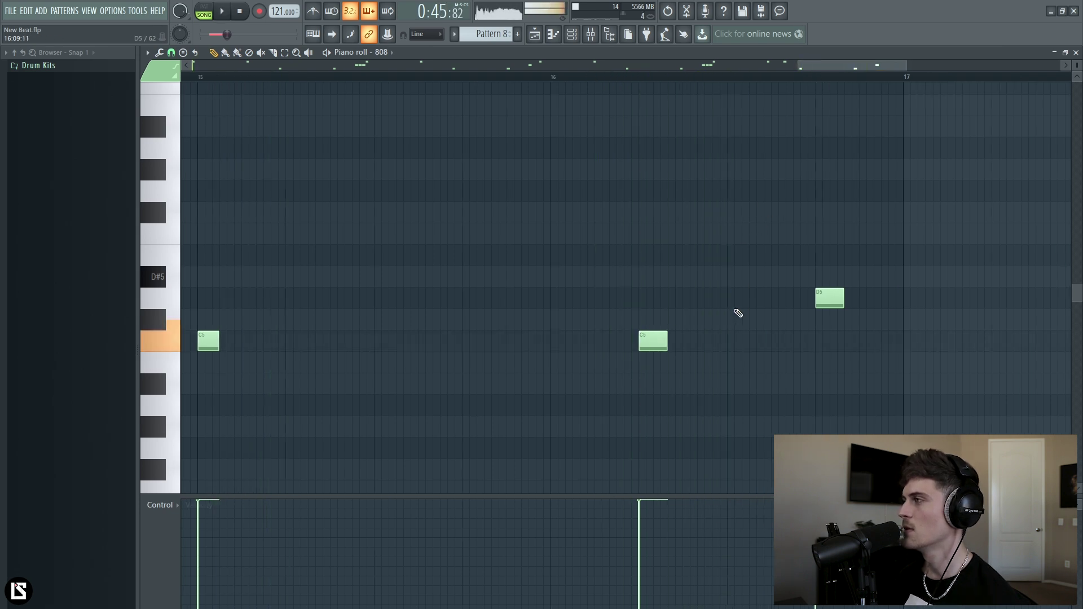
{"action": "key", "text": "space"}
Step: Make the last Pattern 7 clip on Track 7 a unique pattern
{"action": "left_click", "coordinate": [571, 34]}
{"action": "key", "text": "space"}
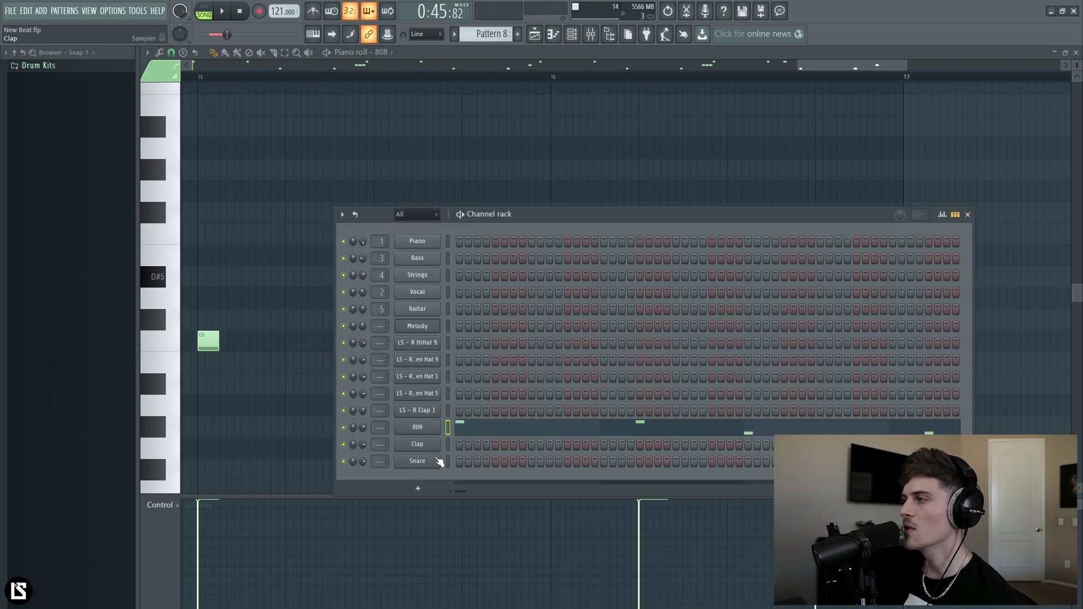
{"action": "left_click", "coordinate": [534, 34]}
{"action": "right_click", "coordinate": [684, 315]}
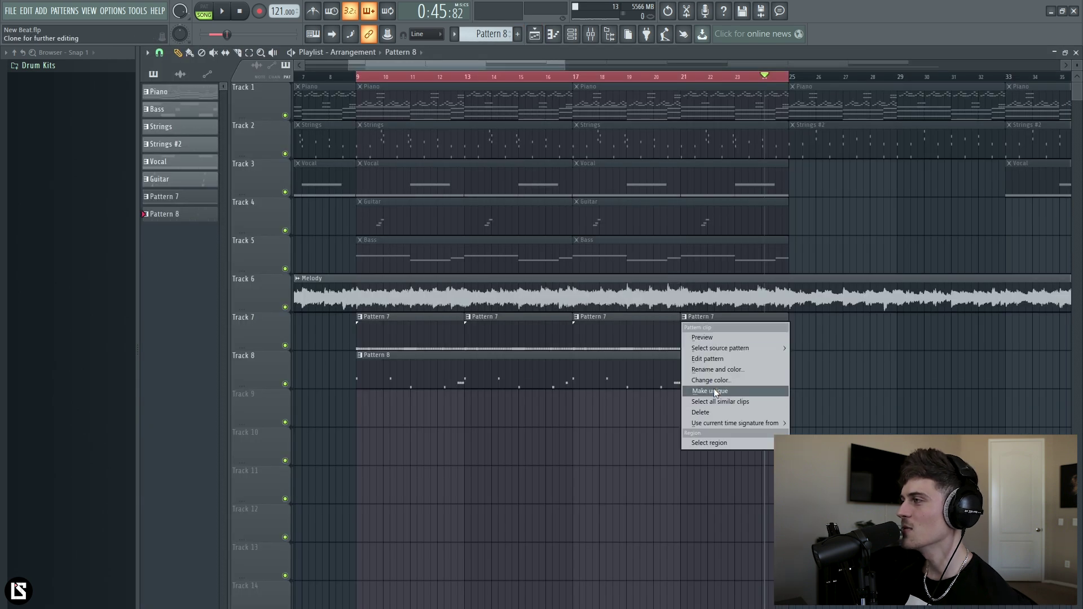
{"action": "left_click", "coordinate": [713, 389]}
Step: Place the first three snare notes of the fill in bar 4
{"action": "double_click", "coordinate": [718, 335]}
{"action": "left_click", "coordinate": [571, 34]}
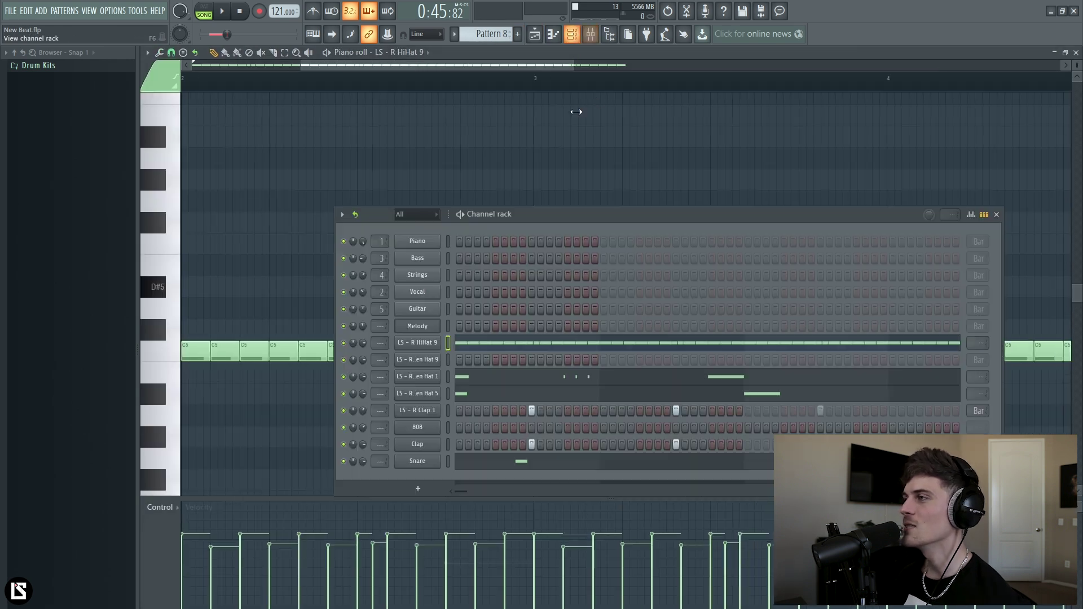
{"action": "key", "text": "space"}
{"action": "left_click", "coordinate": [551, 464]}
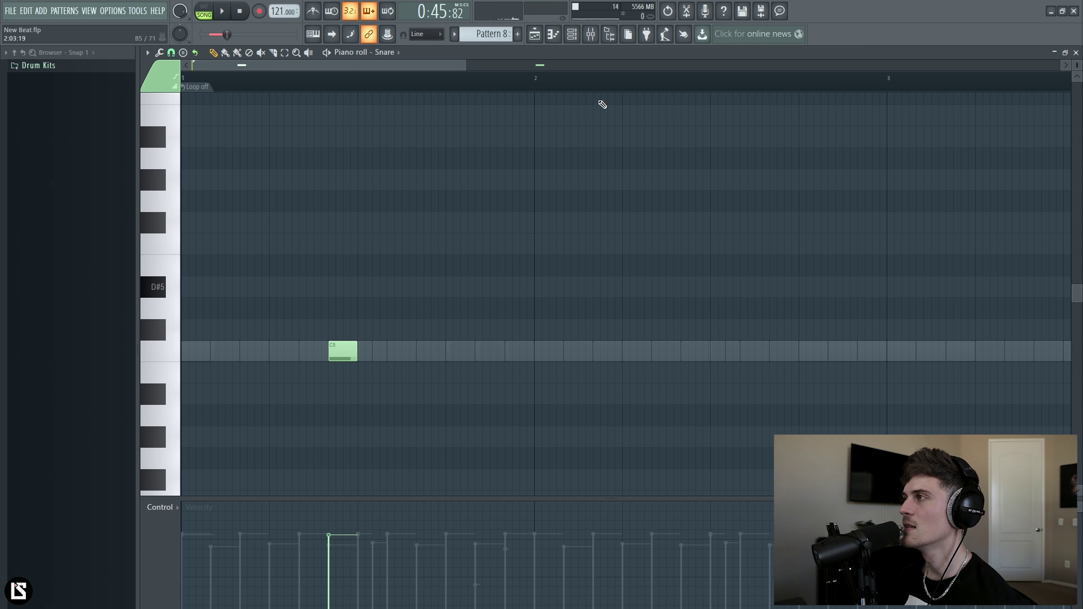
{"action": "left_click_drag", "start_coordinate": [449, 65], "coordinate": [674, 97]}
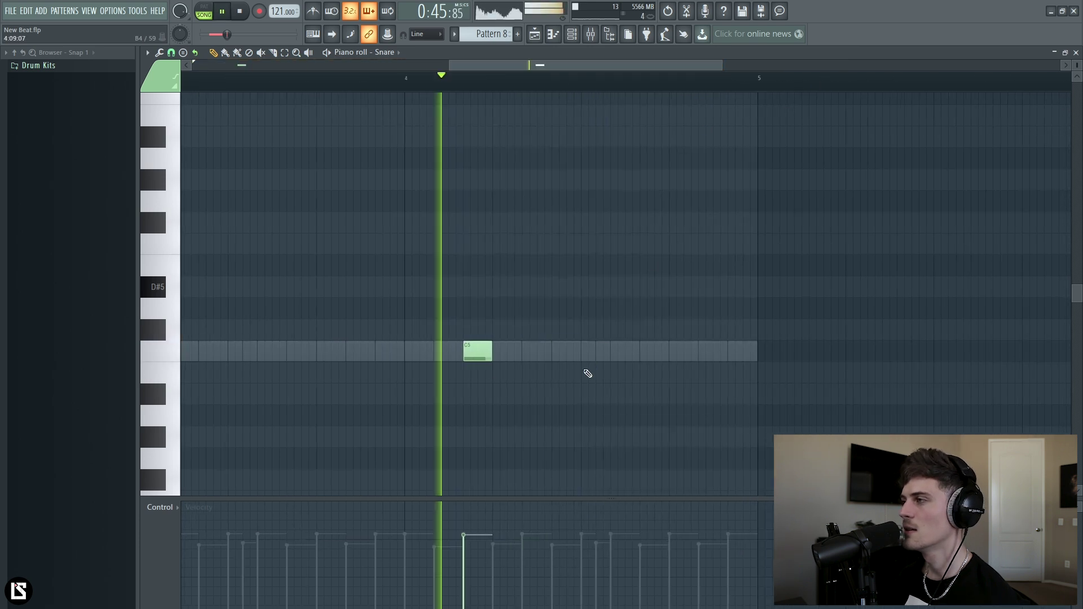
{"action": "left_click", "coordinate": [551, 356]}
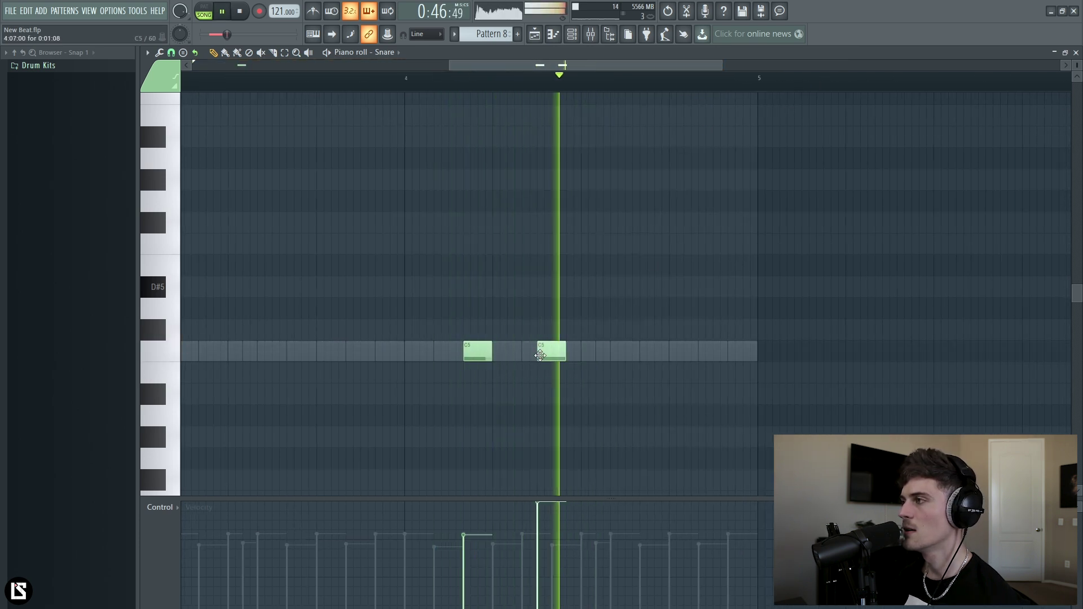
{"action": "left_click_drag", "start_coordinate": [552, 356], "coordinate": [531, 356]}
{"action": "scroll", "coordinate": [531, 356], "scroll_direction": "down", "scroll_amount": 5}
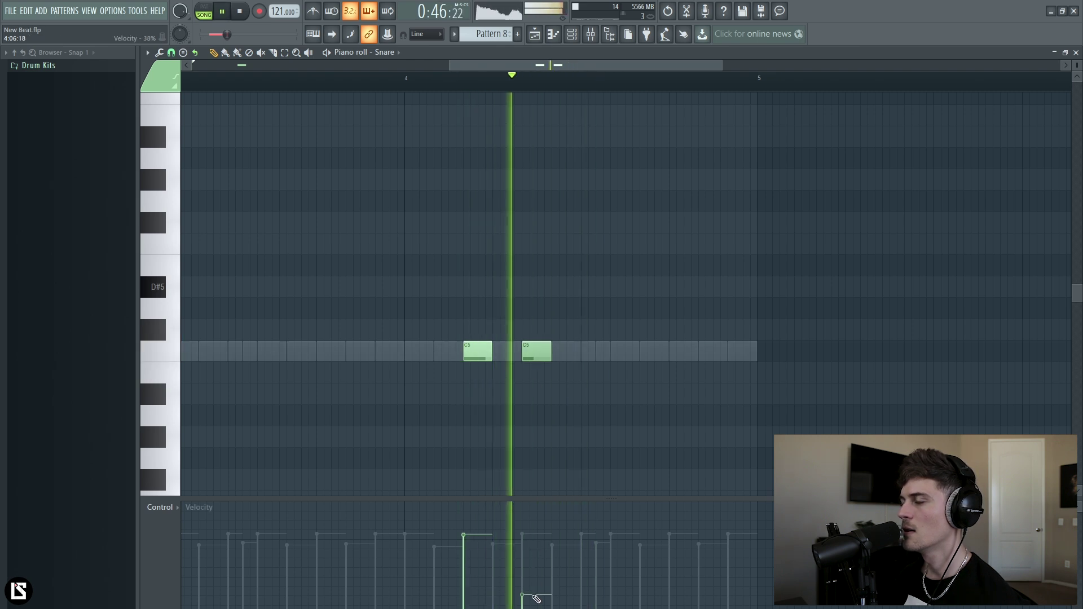
{"action": "left_click", "coordinate": [559, 353]}
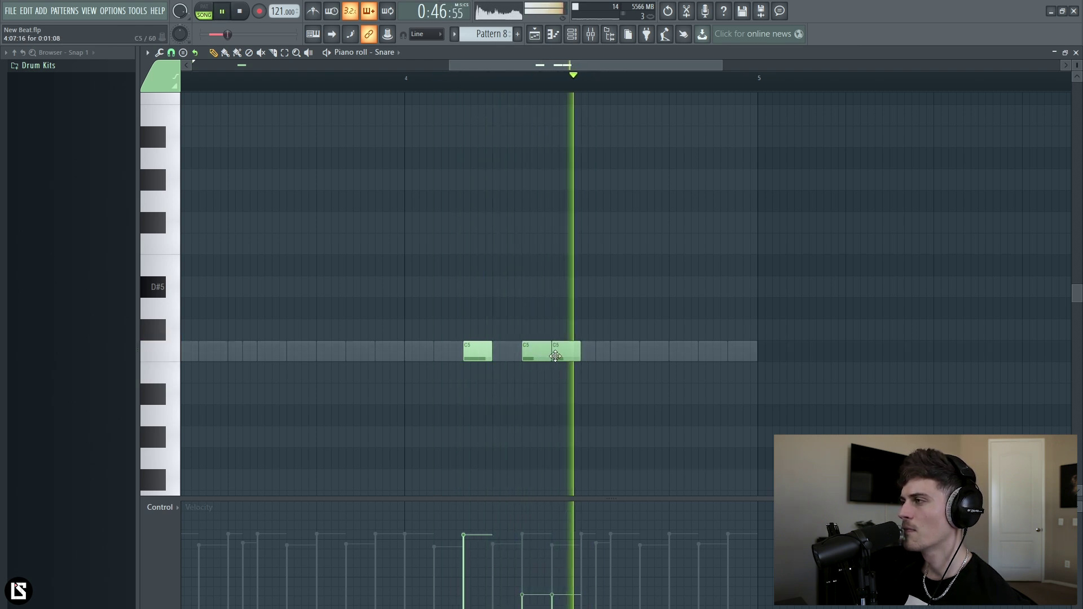
Step: Delete two snare notes, raise the third note's velocity, and replay the fill
{"action": "right_click", "coordinate": [565, 354]}
{"action": "right_click", "coordinate": [549, 354]}
{"action": "key", "text": "space"}
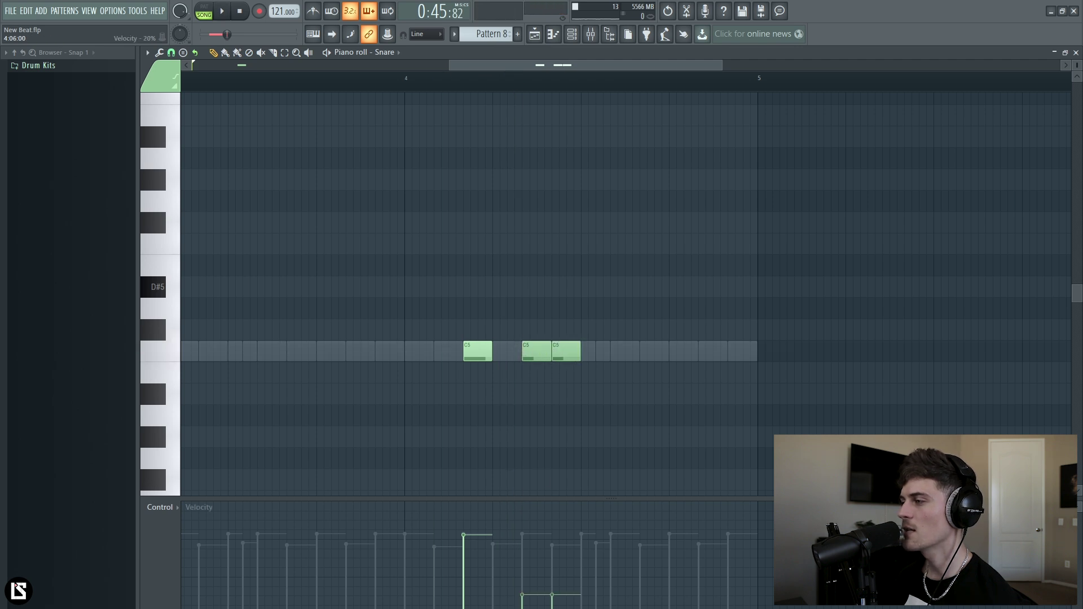
{"action": "key", "text": "space"}
{"action": "left_click", "coordinate": [559, 567]}
{"action": "key", "text": "space"}
{"action": "key", "text": "space"}
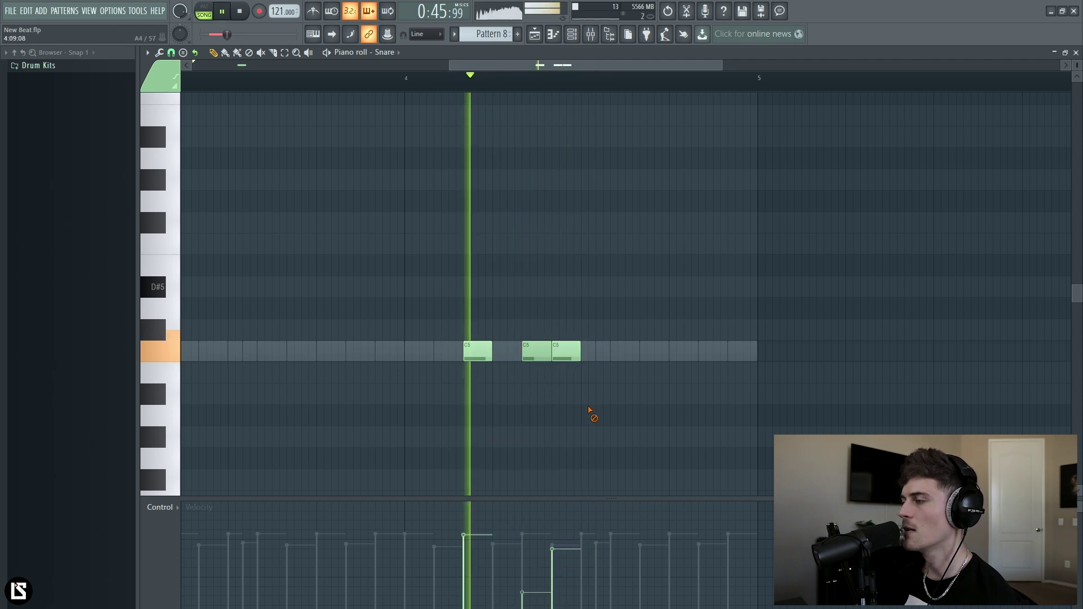
{"action": "key", "text": "space"}
{"action": "key", "text": "space"}
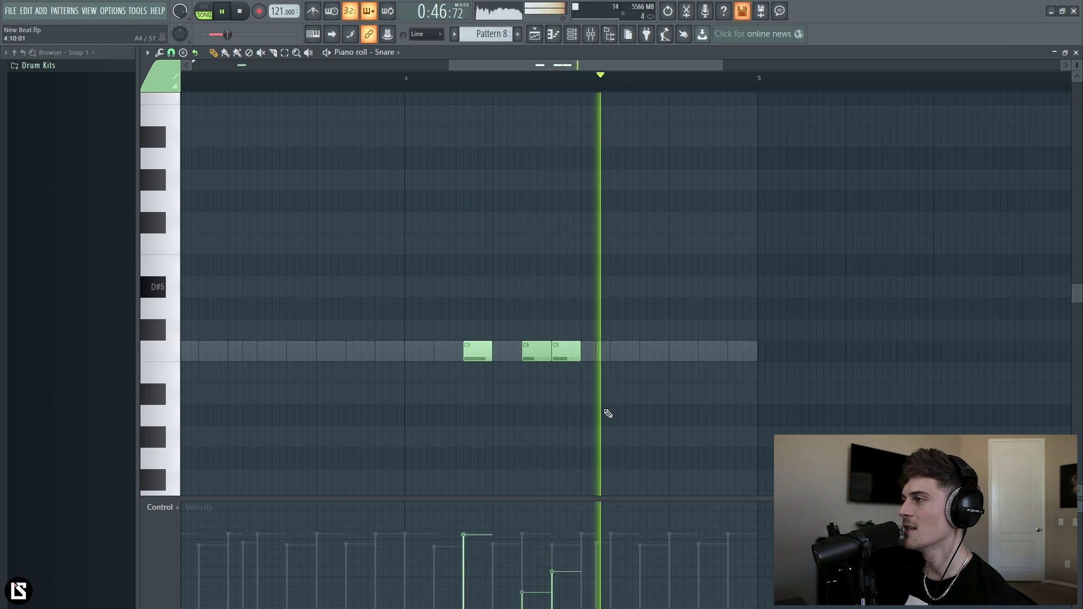
{"action": "key", "text": "space"}
{"action": "key", "text": "space"}
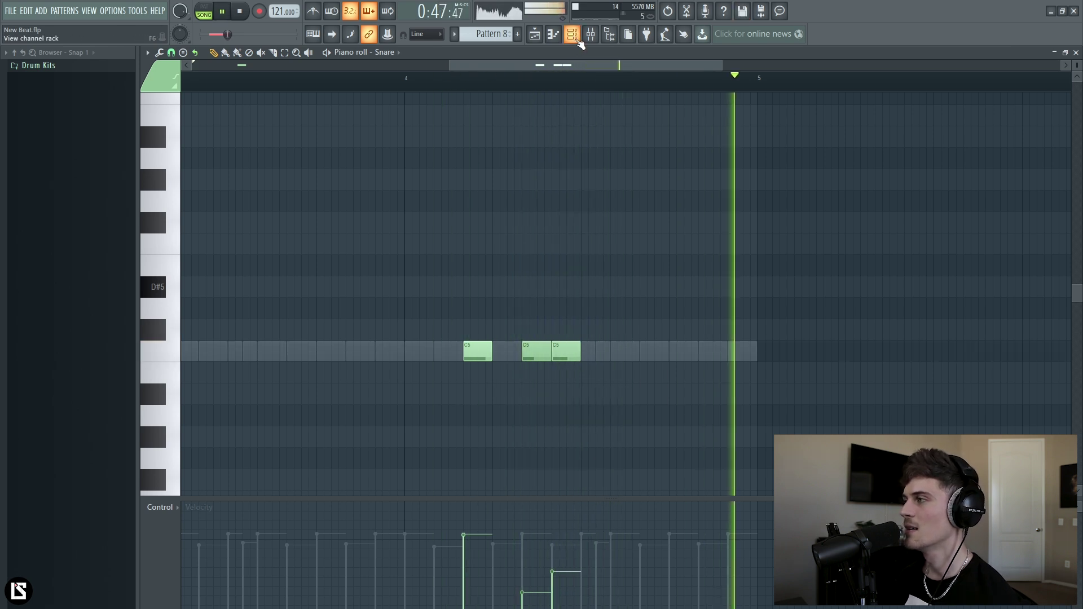
{"action": "key", "text": "space"}
{"action": "key", "text": "space"}
{"action": "scroll", "coordinate": [617, 79], "scroll_direction": "up", "scroll_amount": 2}
{"action": "key", "text": "space"}
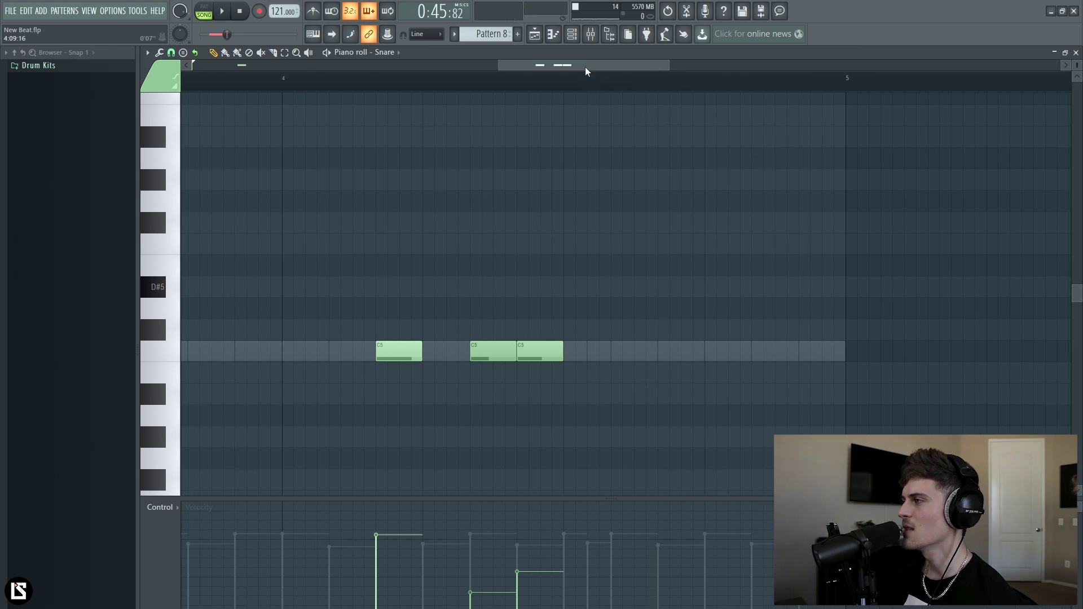
Step: Add a four-note snare roll late in bar 4, nudging the last note one step later
{"action": "left_click", "coordinate": [707, 348]}
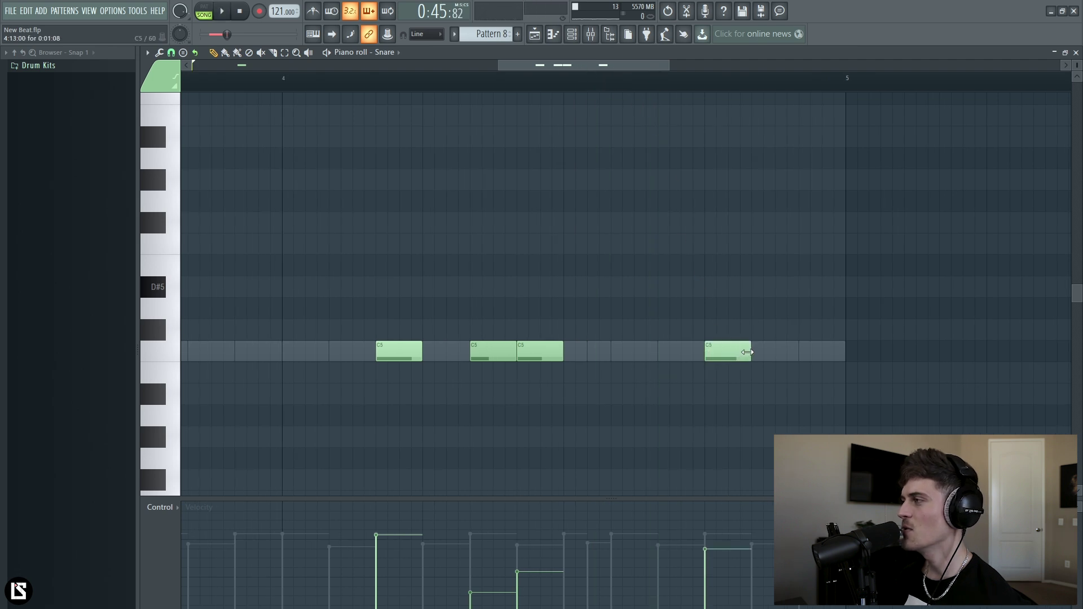
{"action": "left_click", "coordinate": [734, 352]}
{"action": "left_click", "coordinate": [757, 351]}
{"action": "key", "text": "space"}
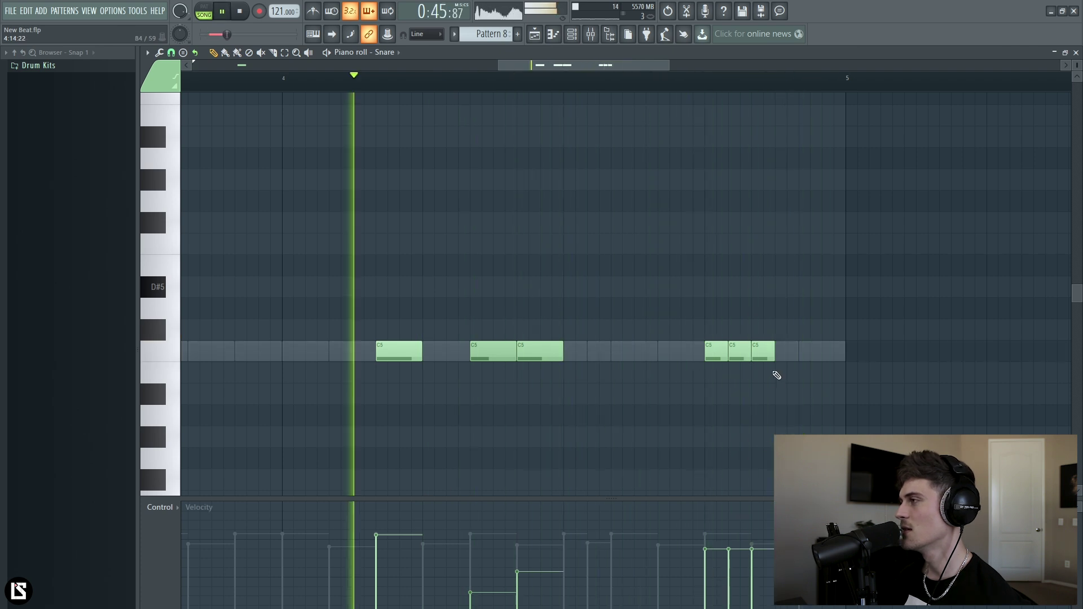
{"action": "left_click", "coordinate": [780, 351]}
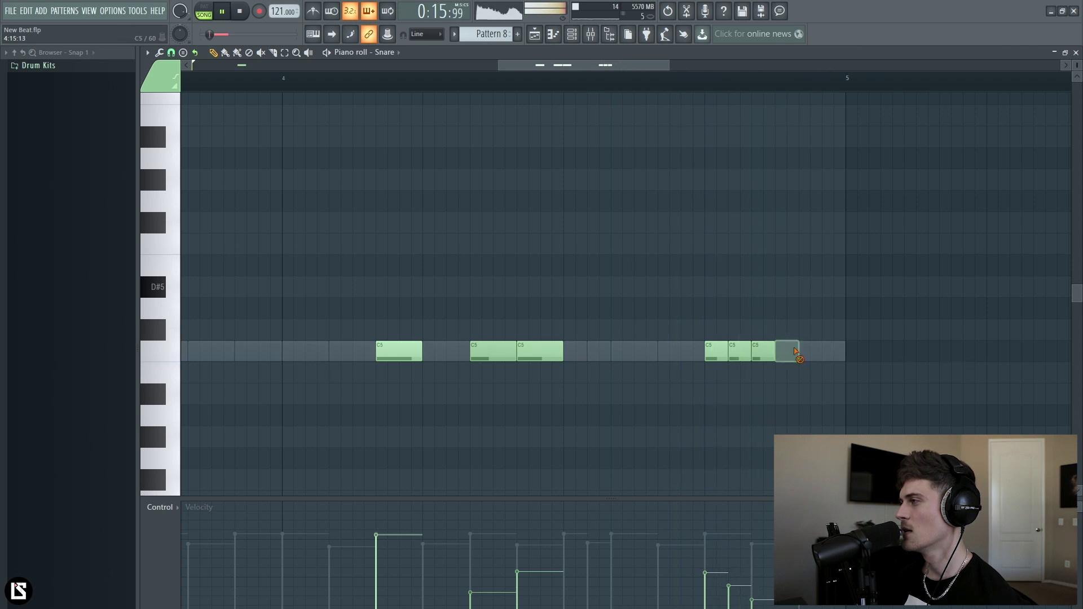
{"action": "left_click_drag", "start_coordinate": [789, 351], "coordinate": [800, 352]}
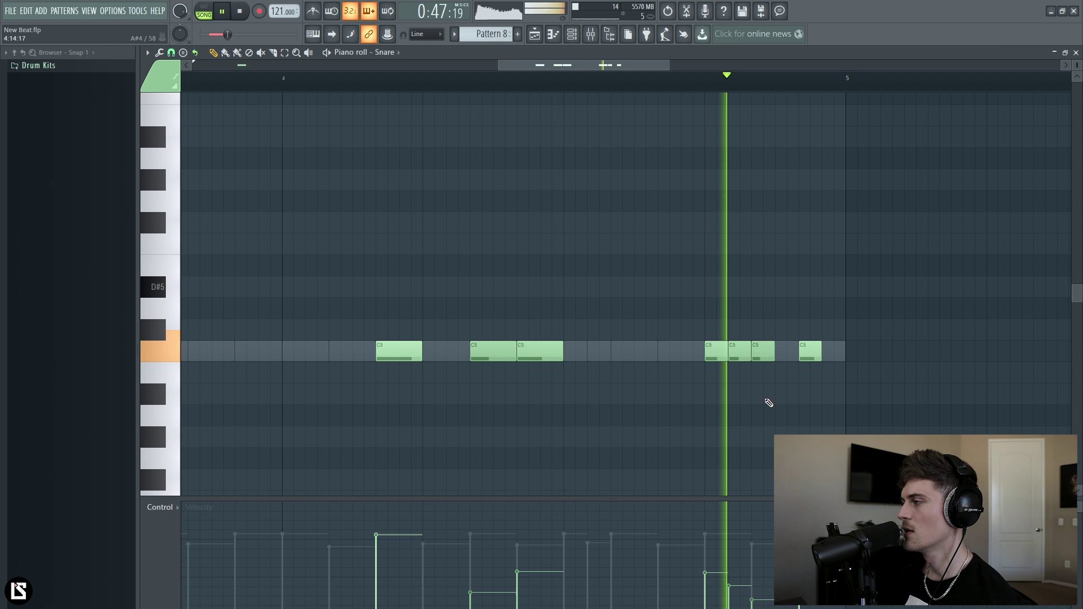
{"action": "left_click", "coordinate": [173, 510]}
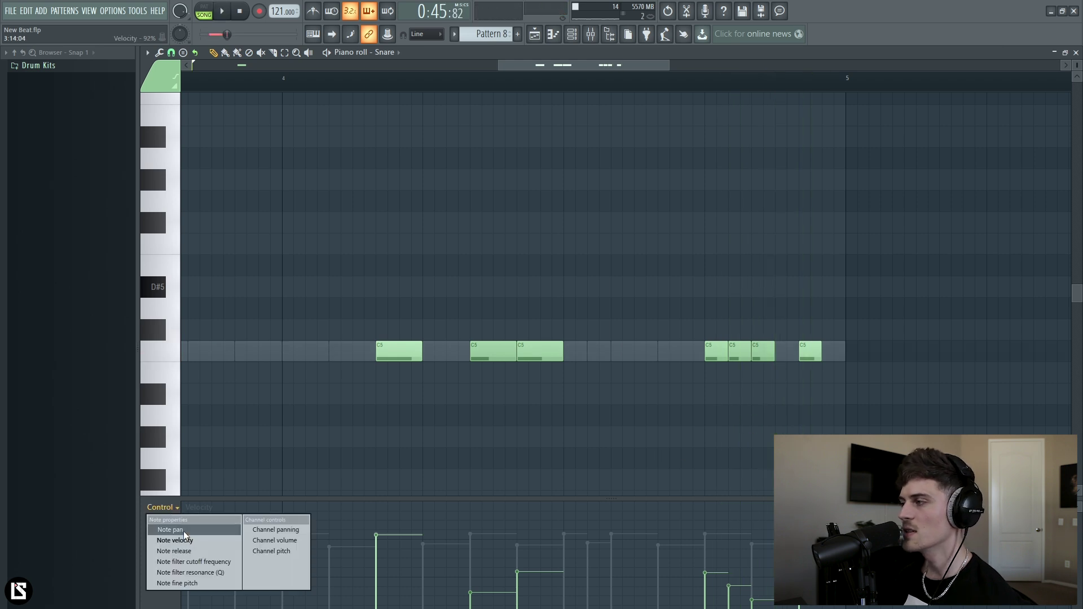
Step: Add two short hi-hat notes near the end of bar 4 and lower the last one's velocity
{"action": "left_click", "coordinate": [183, 530]}
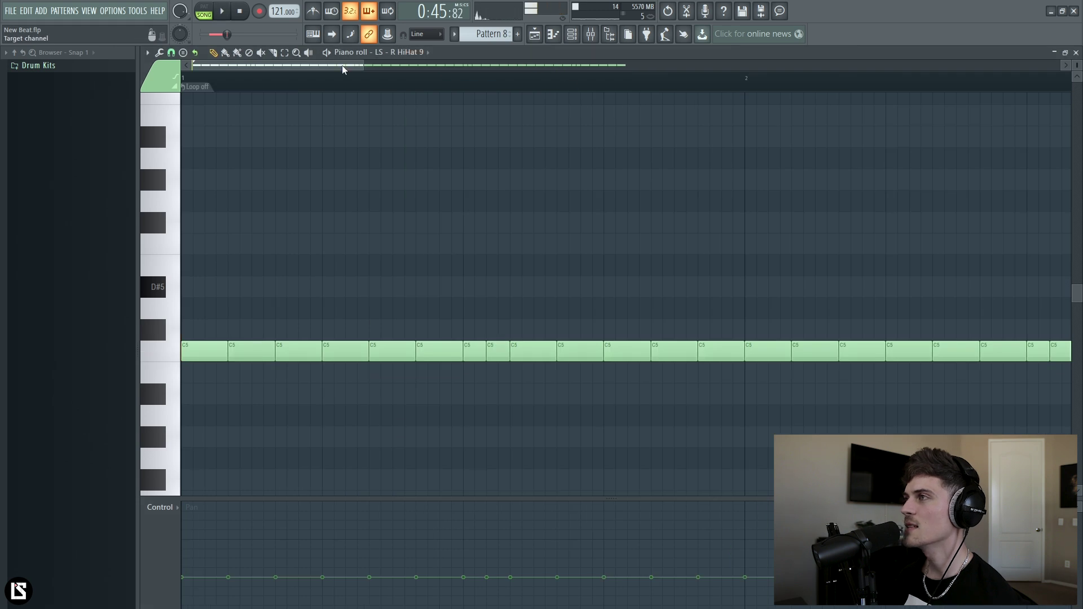
{"action": "mouse_move", "coordinate": [343, 69]}
{"action": "left_mouse_down"}
{"action": "mouse_move", "coordinate": [710, 89]}
{"action": "mouse_move", "coordinate": [629, 85]}
{"action": "mouse_move", "coordinate": [663, 234]}
{"action": "left_mouse_up"}
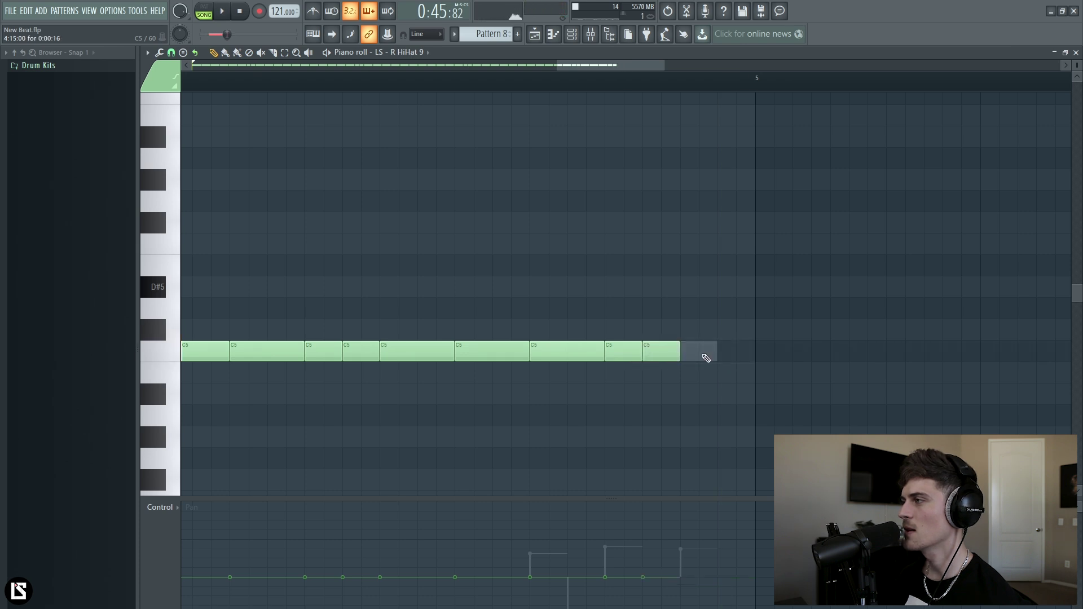
{"action": "left_click", "coordinate": [707, 358]}
{"action": "left_click", "coordinate": [736, 352]}
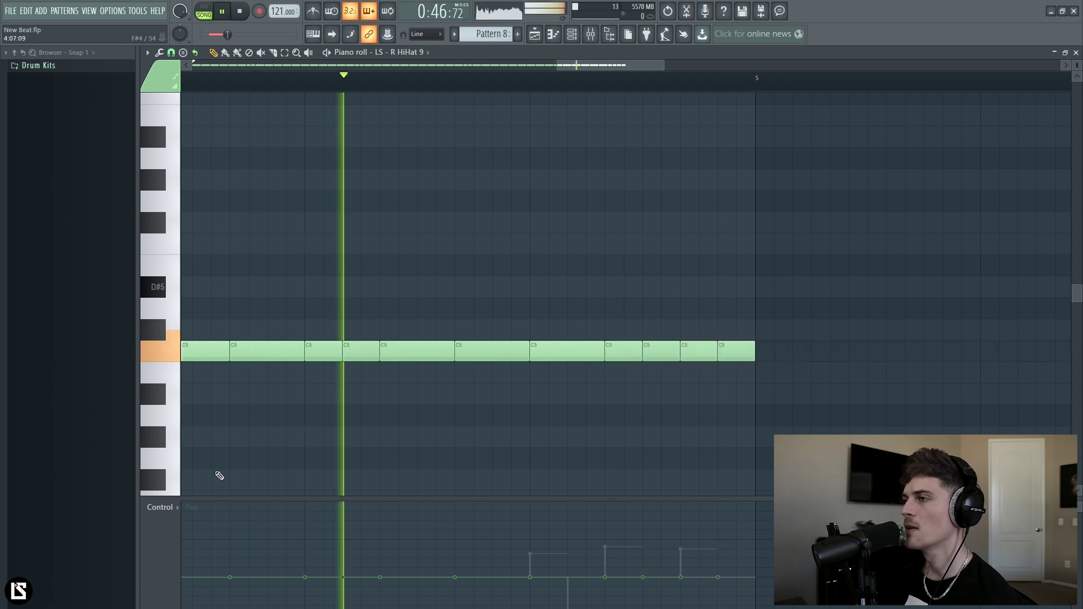
{"action": "left_click", "coordinate": [174, 507]}
{"action": "left_click", "coordinate": [177, 540]}
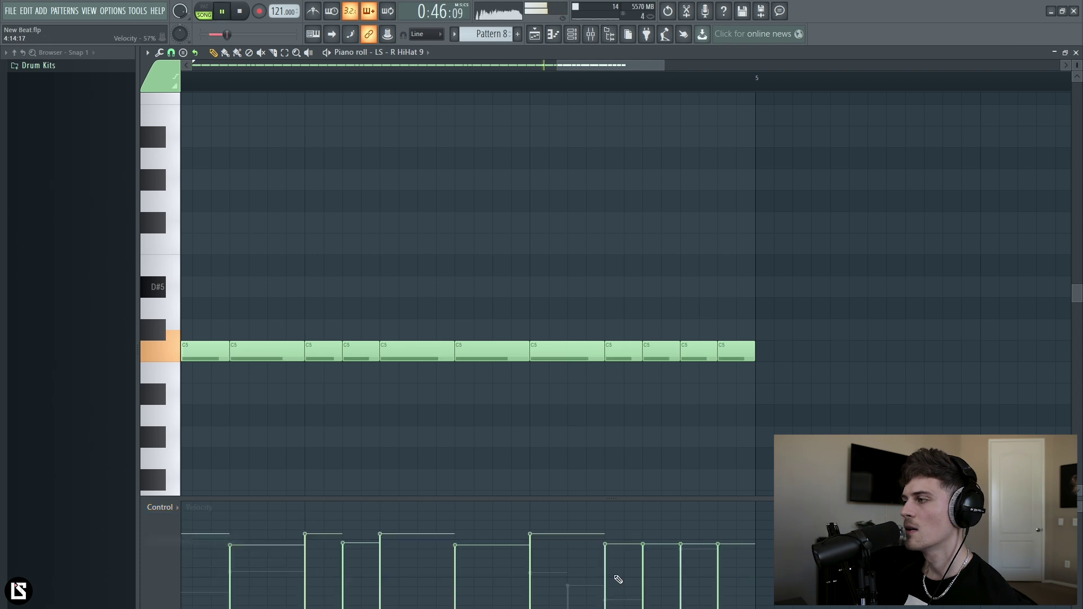
{"action": "left_click", "coordinate": [728, 592]}
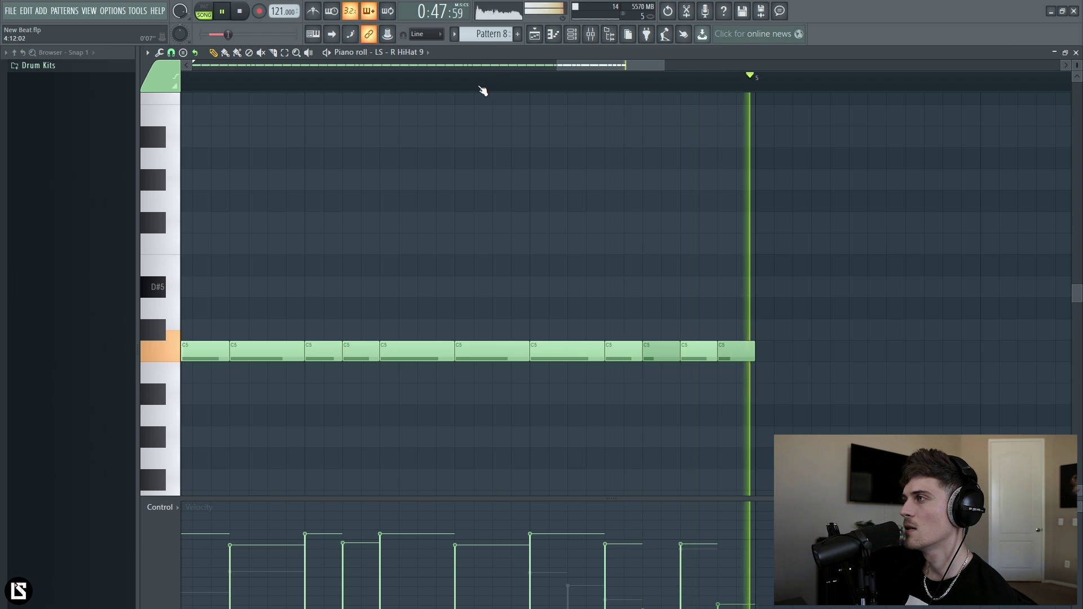
{"action": "scroll", "coordinate": [476, 91], "scroll_direction": "down", "scroll_amount": 2}
{"action": "scroll", "coordinate": [477, 91], "scroll_direction": "down", "scroll_amount": 2}
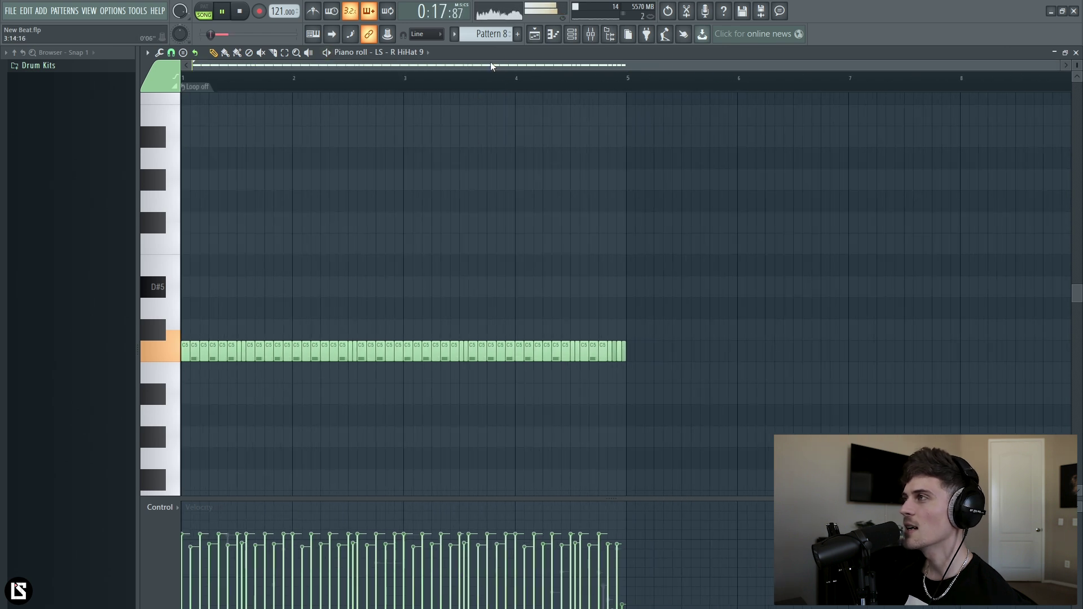
Step: Return to the Playlist showing Track 7's Pattern 7 clips and the Pattern 8 fill
{"action": "left_click", "coordinate": [539, 37]}
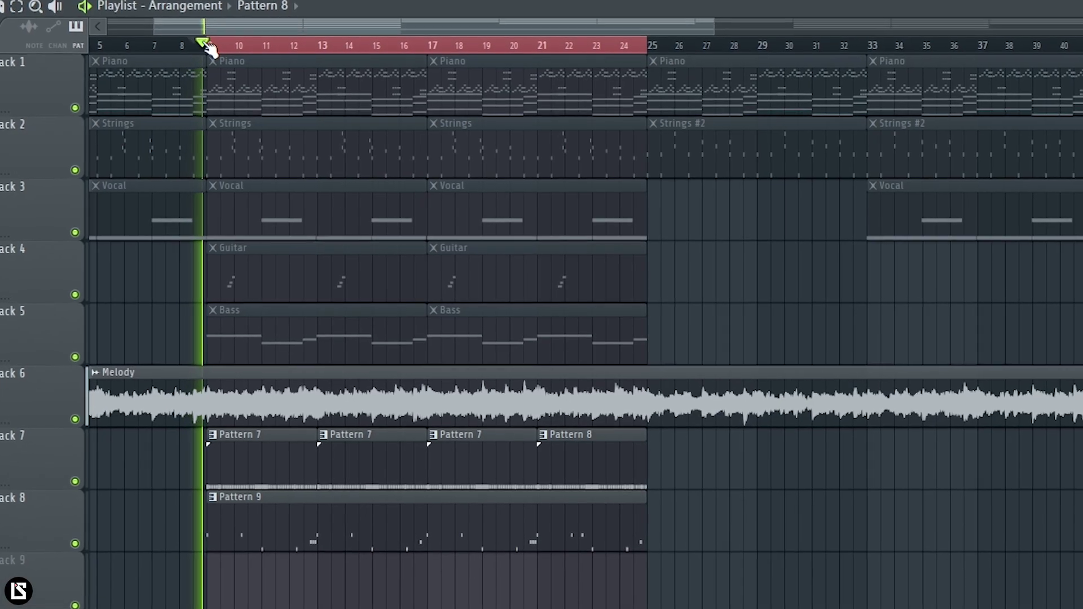